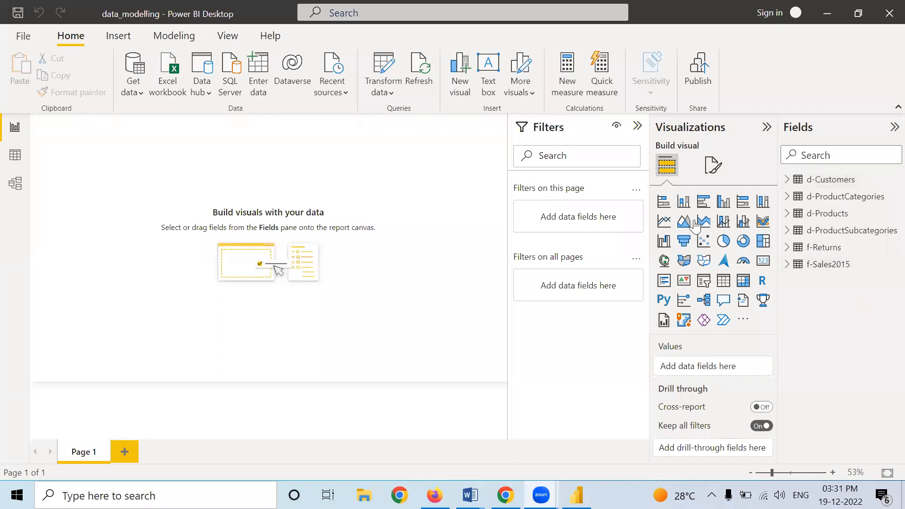
Step: Show the table data and inspect the d-Customers columns and the d-ProductCategories table
{"action": "left_click", "coordinate": [15, 157]}
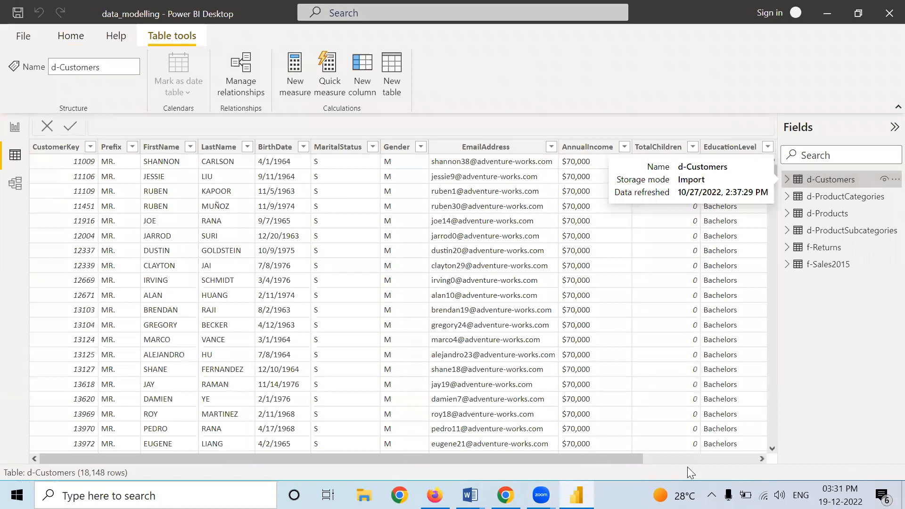
{"action": "left_click", "coordinate": [761, 458]}
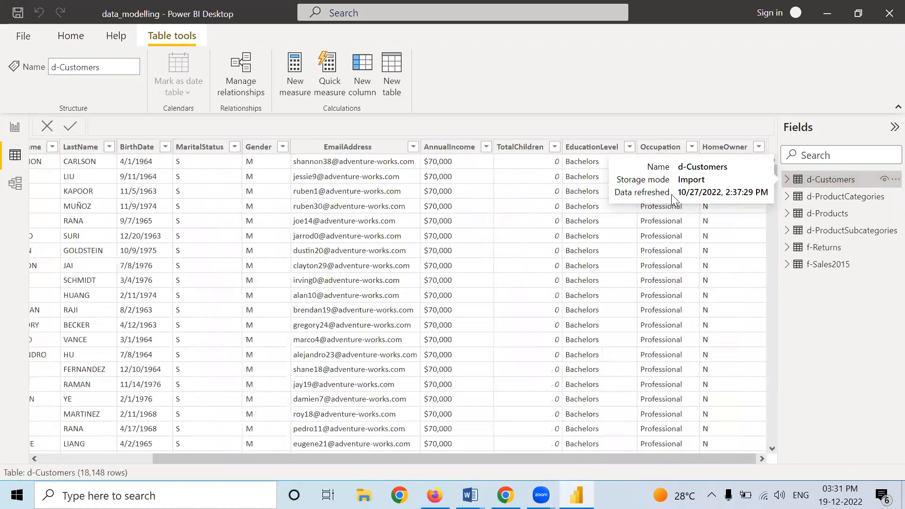
{"action": "left_click", "coordinate": [843, 197]}
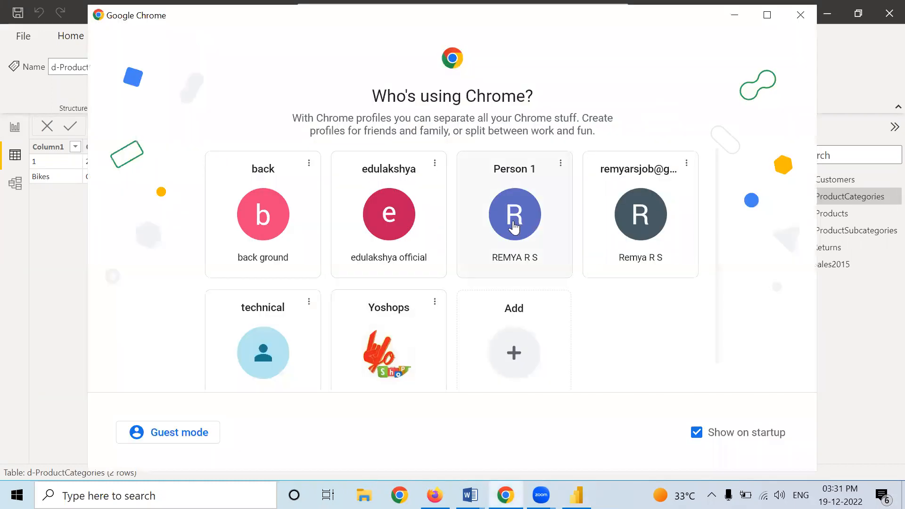
Step: Switch to Chrome and open the yoshops.com website
{"action": "left_click", "coordinate": [514, 227]}
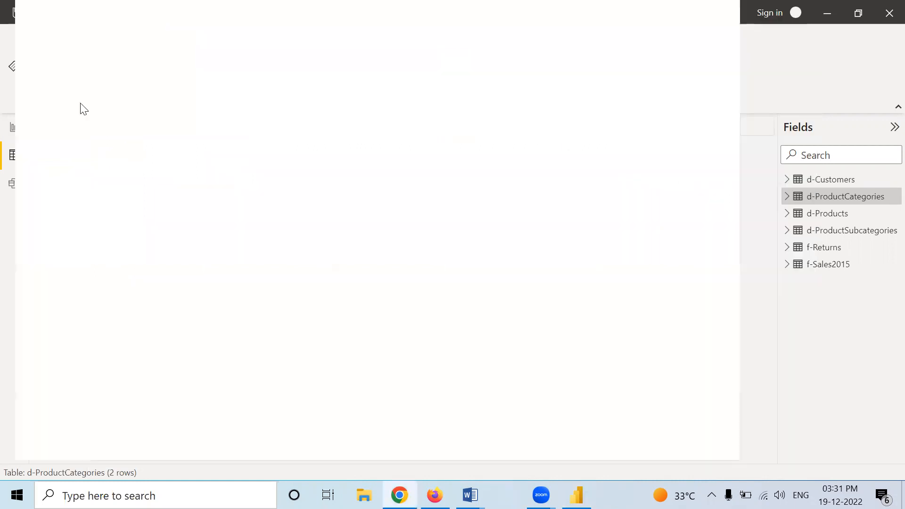
{"action": "type", "text": "yo"}
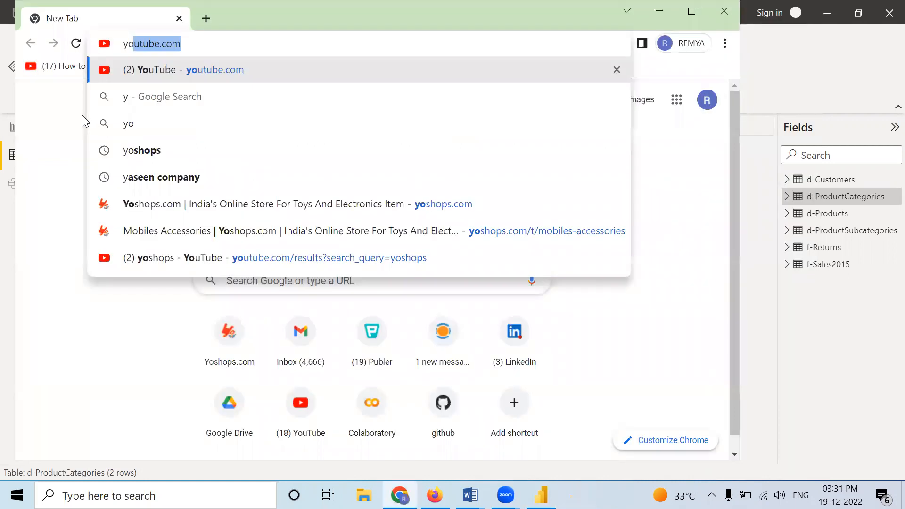
{"action": "type", "text": "s"}
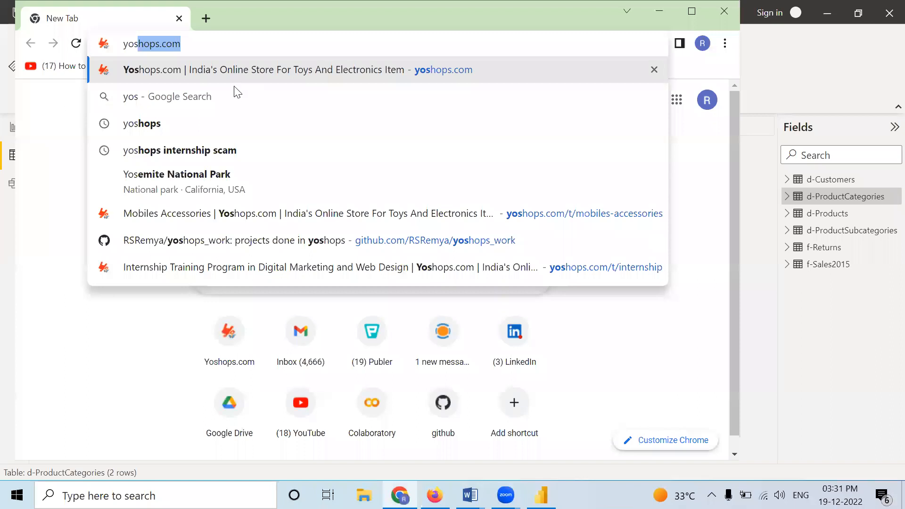
{"action": "type", "text": "h"}
{"action": "left_click", "coordinate": [230, 75]}
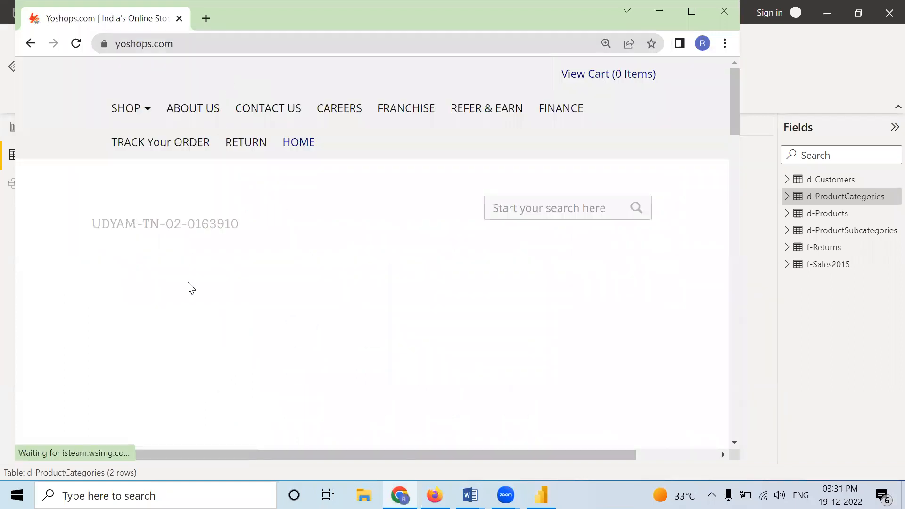
Step: Examine the product categories and their subcategories on the Yoshops home page, including Toys & Games, Mobiles and Home & Kitchen
{"action": "scroll", "coordinate": [187, 287], "scroll_direction": "down", "scroll_amount": 2}
{"action": "scroll", "coordinate": [182, 293], "scroll_direction": "down", "scroll_amount": 1}
{"action": "mouse_move", "coordinate": [197, 288]}
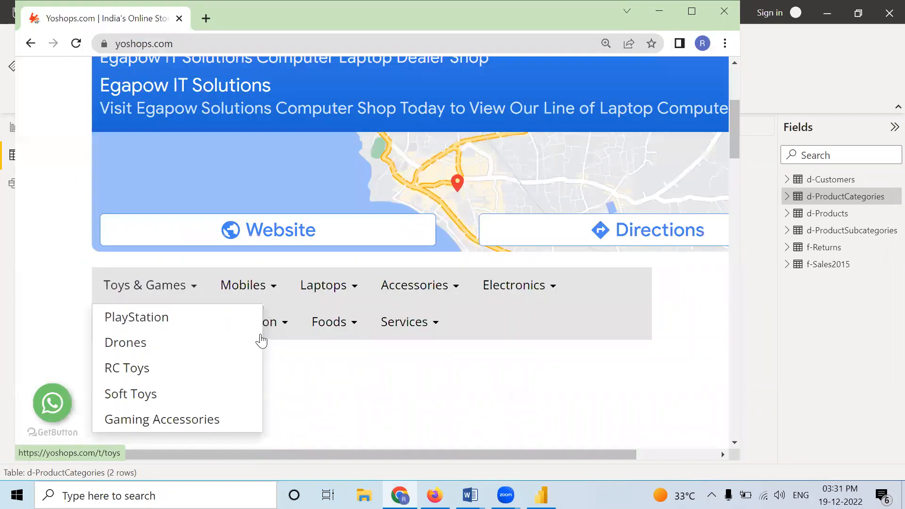
{"action": "scroll", "coordinate": [261, 338], "scroll_direction": "up", "scroll_amount": 4}
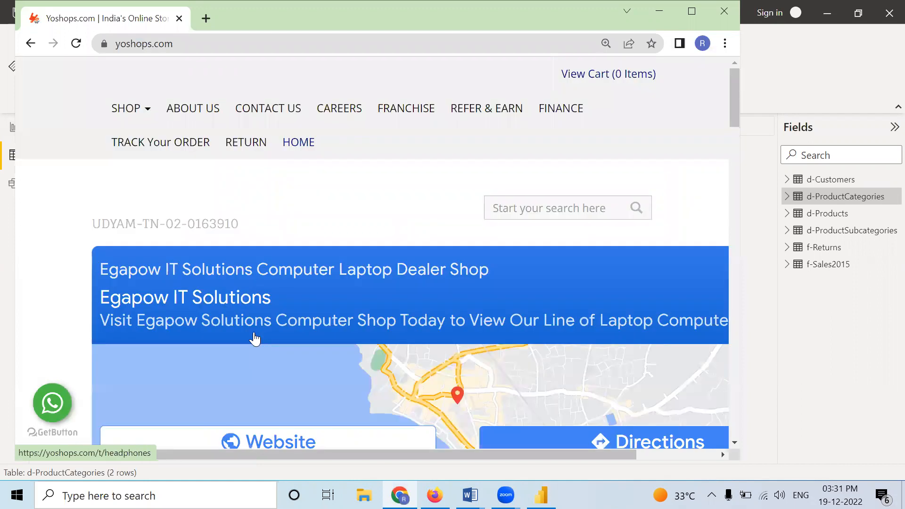
{"action": "scroll", "coordinate": [254, 338], "scroll_direction": "down", "scroll_amount": 3}
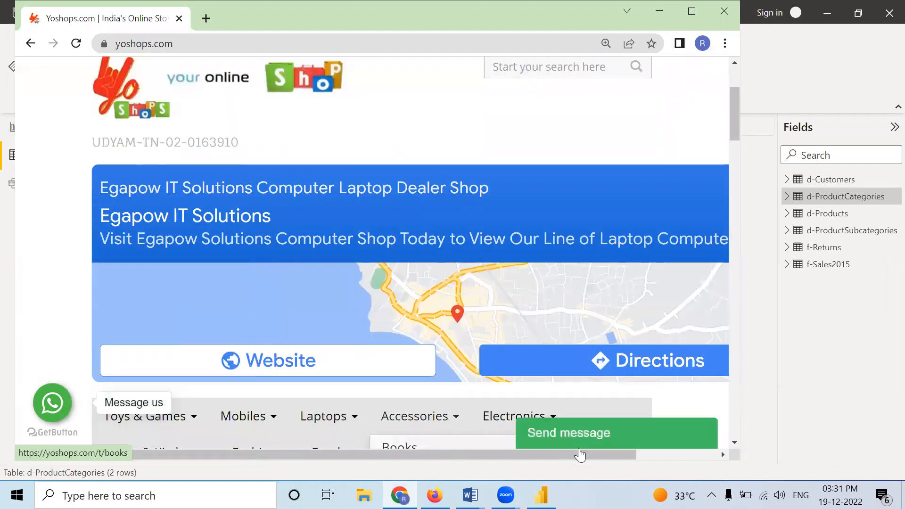
{"action": "scroll", "coordinate": [456, 428], "scroll_direction": "down", "scroll_amount": 1}
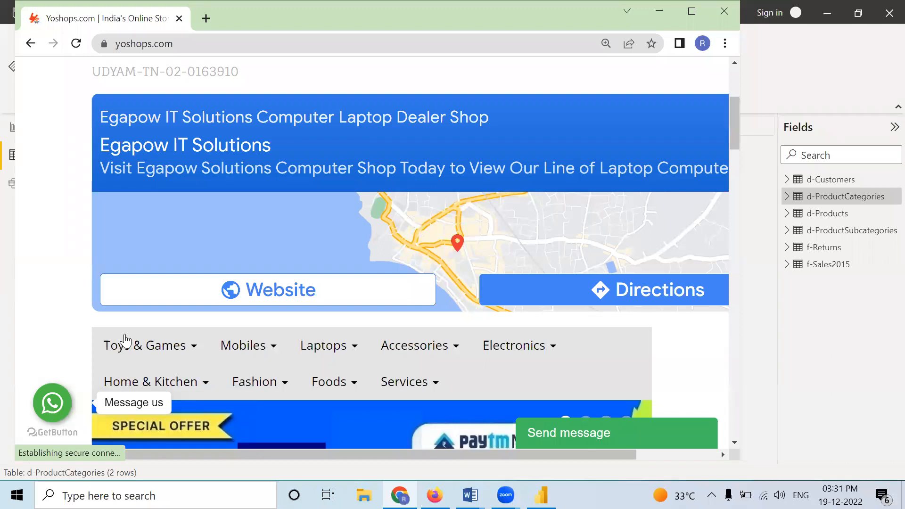
{"action": "mouse_move", "coordinate": [162, 347]}
{"action": "scroll", "coordinate": [161, 345], "scroll_direction": "down", "scroll_amount": 1}
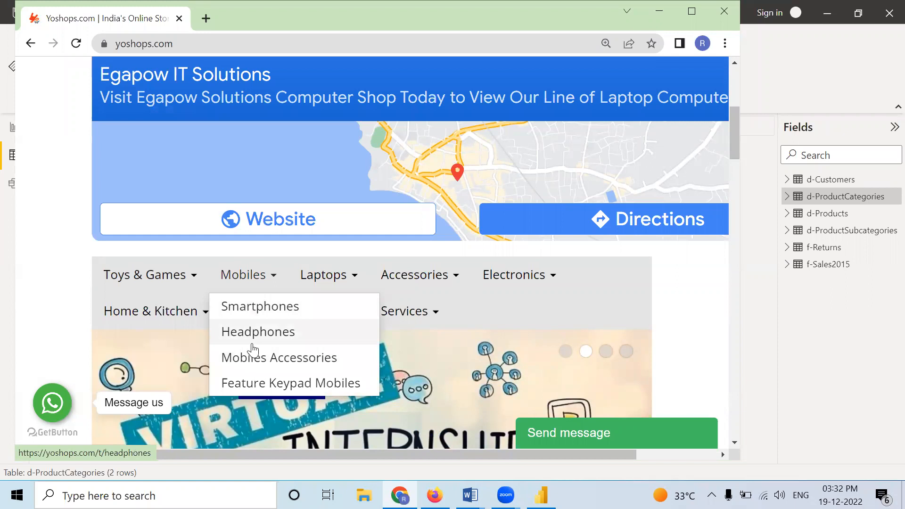
{"action": "mouse_move", "coordinate": [215, 307]}
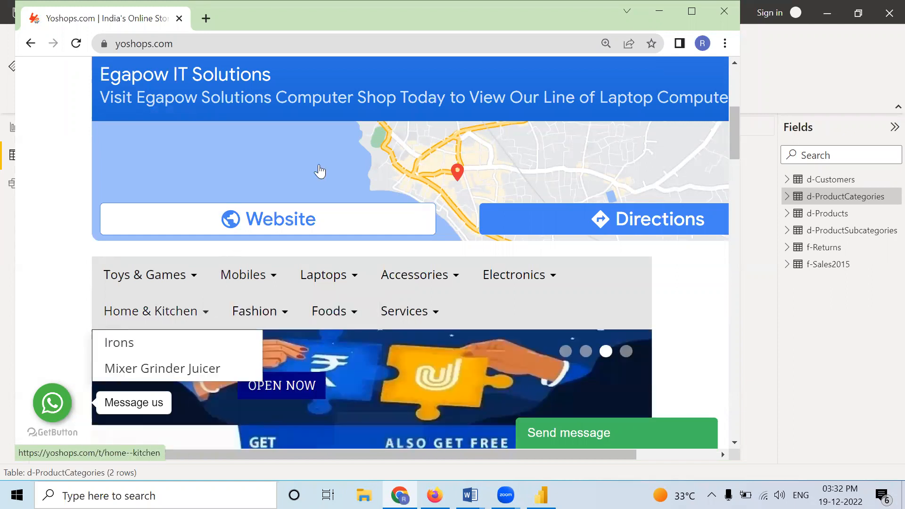
Step: Return to Power BI Desktop and view the d-ProductSubcategories, d-Products, f-Sales2015 and f-Returns tables in turn
{"action": "left_click", "coordinate": [659, 11]}
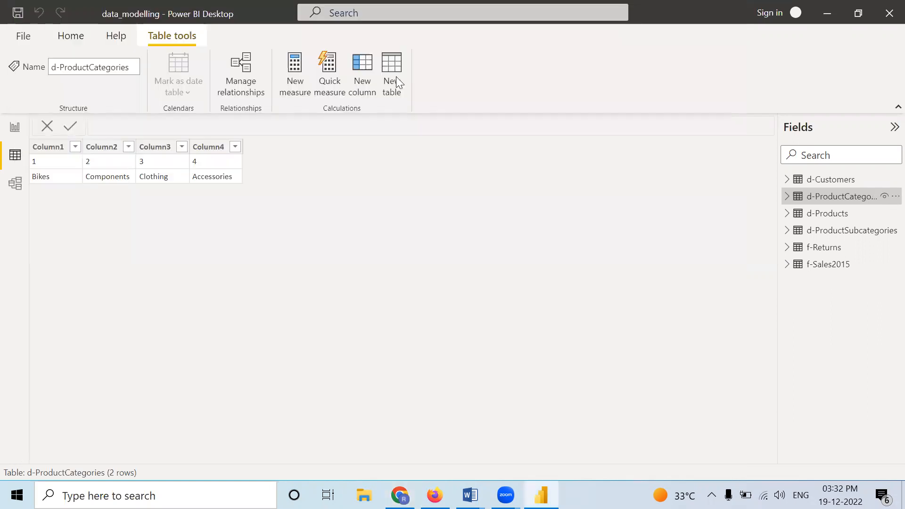
{"action": "left_click", "coordinate": [849, 235]}
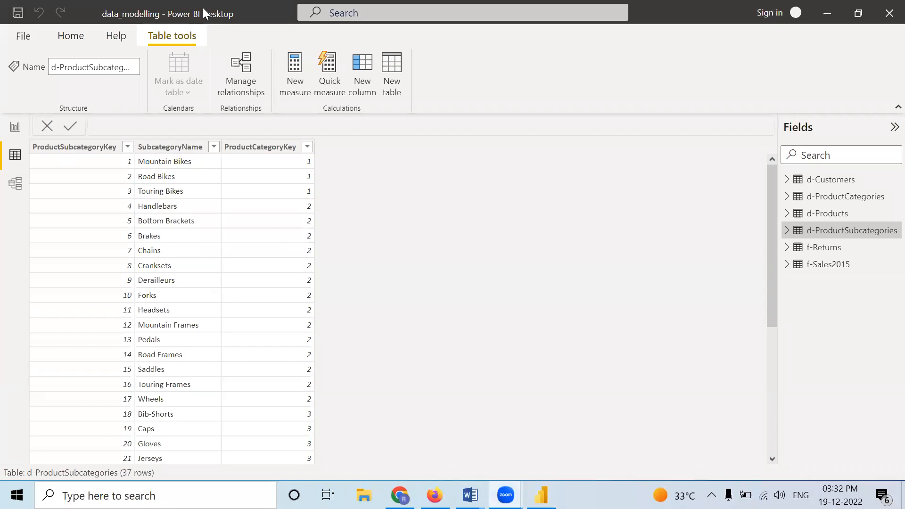
{"action": "left_click", "coordinate": [823, 218]}
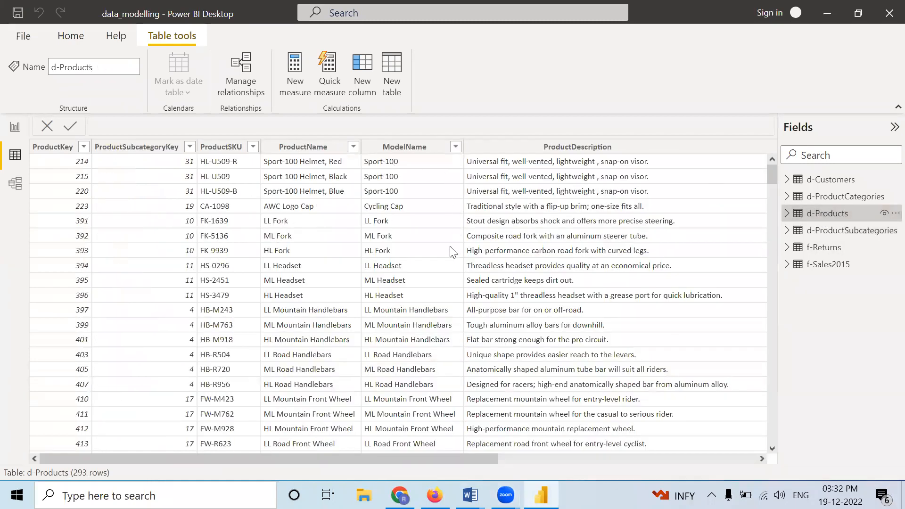
{"action": "left_click", "coordinate": [829, 264]}
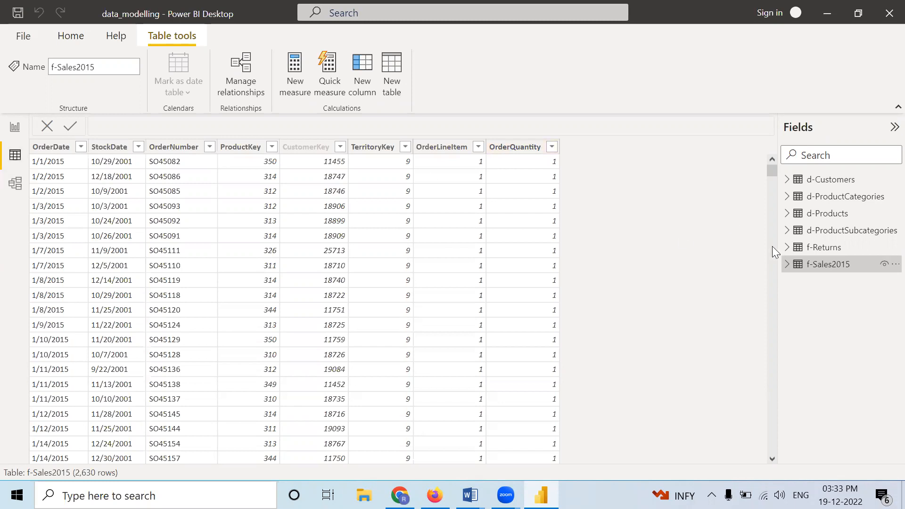
{"action": "left_click", "coordinate": [825, 248]}
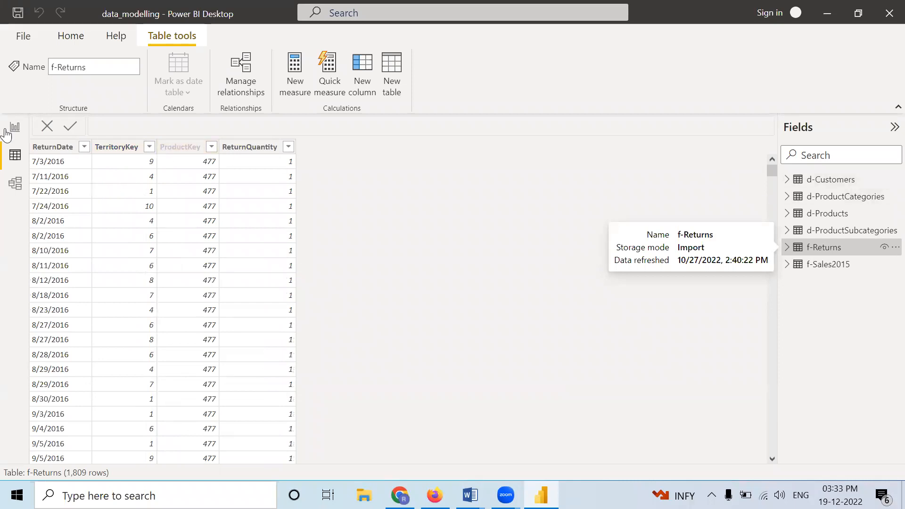
Step: Inspect the distinct values of the MaritalStatus and EducationLevel columns in the d-Customers table
{"action": "left_click", "coordinate": [831, 187]}
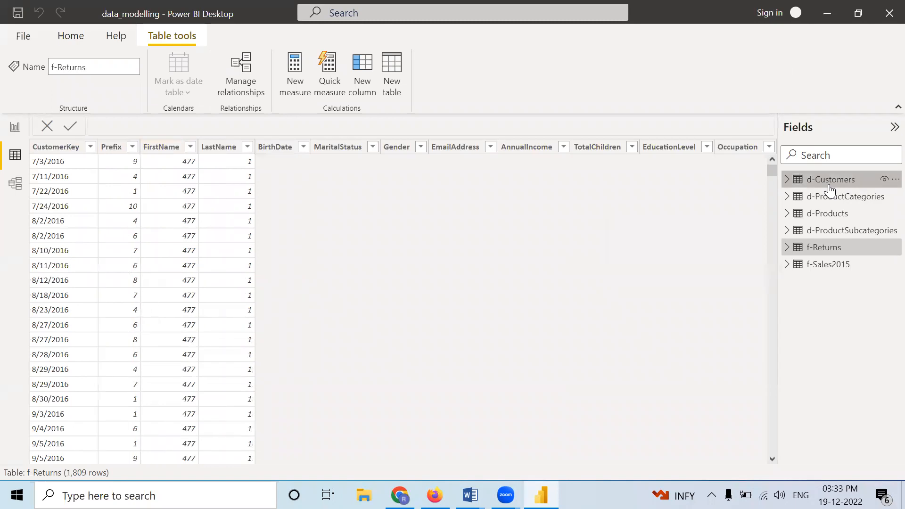
{"action": "left_click_drag", "start_coordinate": [553, 458], "coordinate": [633, 463]}
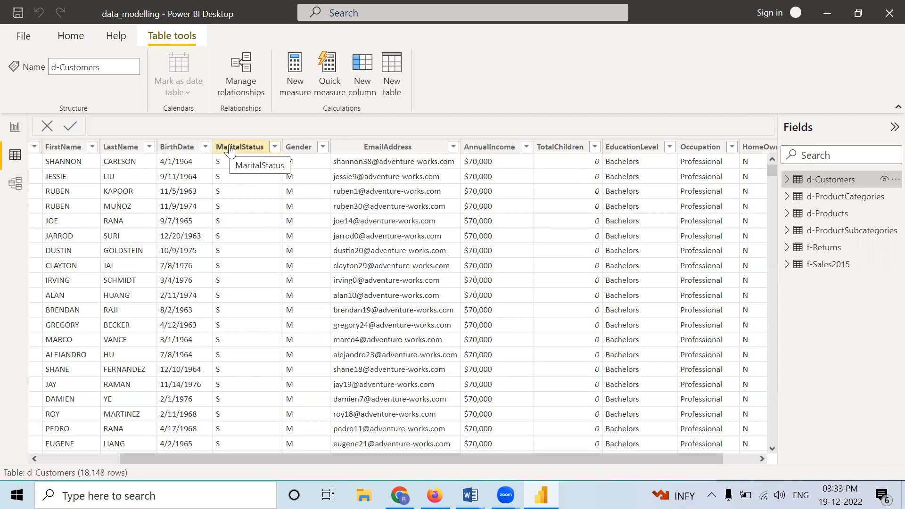
{"action": "left_click", "coordinate": [276, 149]}
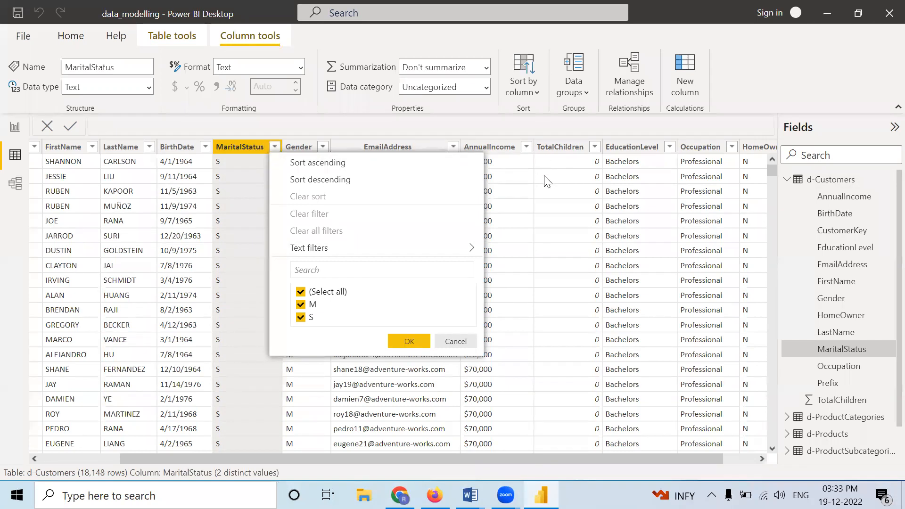
{"action": "left_click", "coordinate": [671, 146]}
{"action": "left_click", "coordinate": [671, 145]}
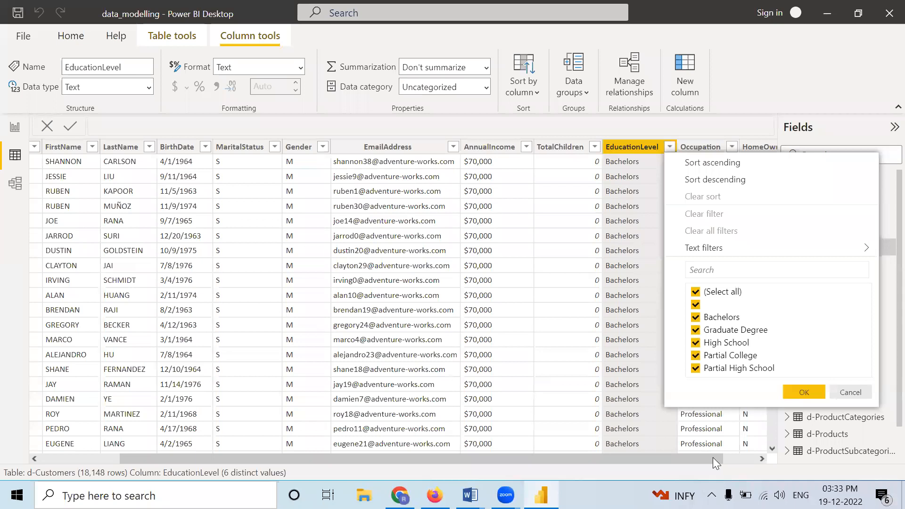
{"action": "left_click", "coordinate": [748, 464]}
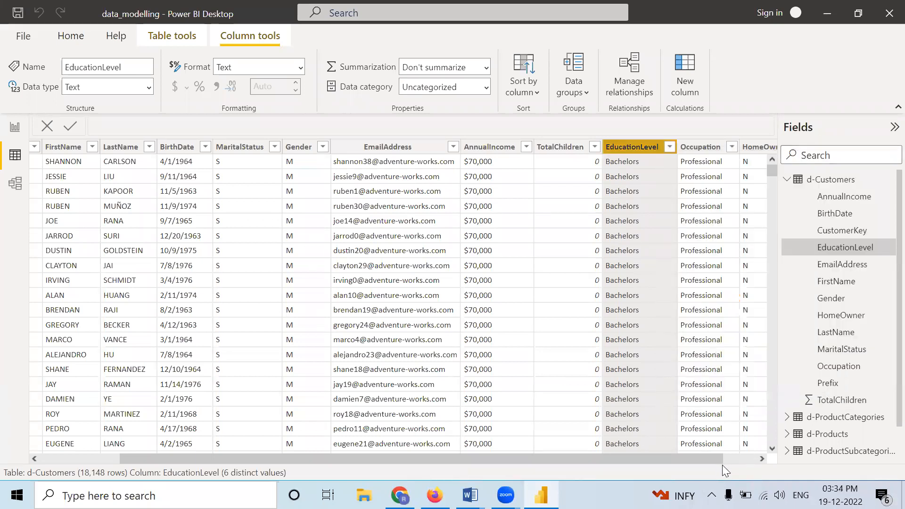
Step: Add a calculated column named single_bach to the d-Customers table
{"action": "left_click_drag", "start_coordinate": [713, 457], "coordinate": [751, 463]}
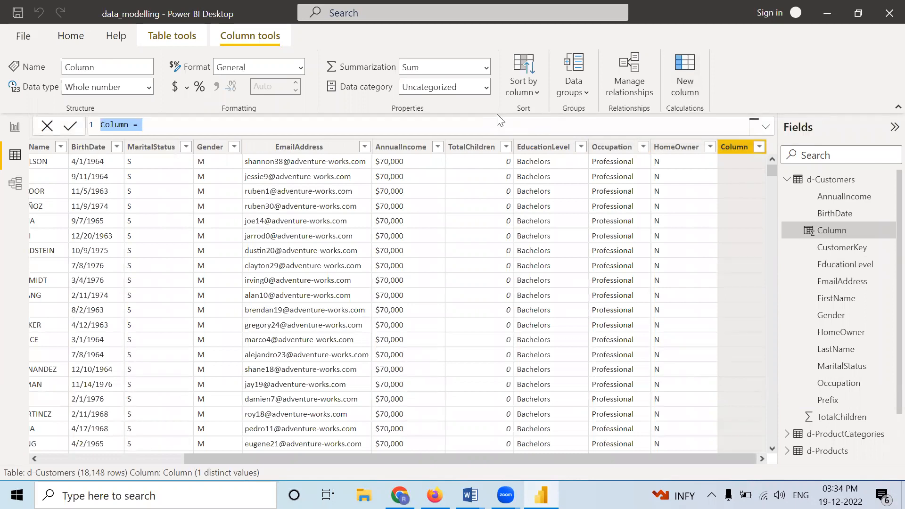
{"action": "type", "text": "sing"}
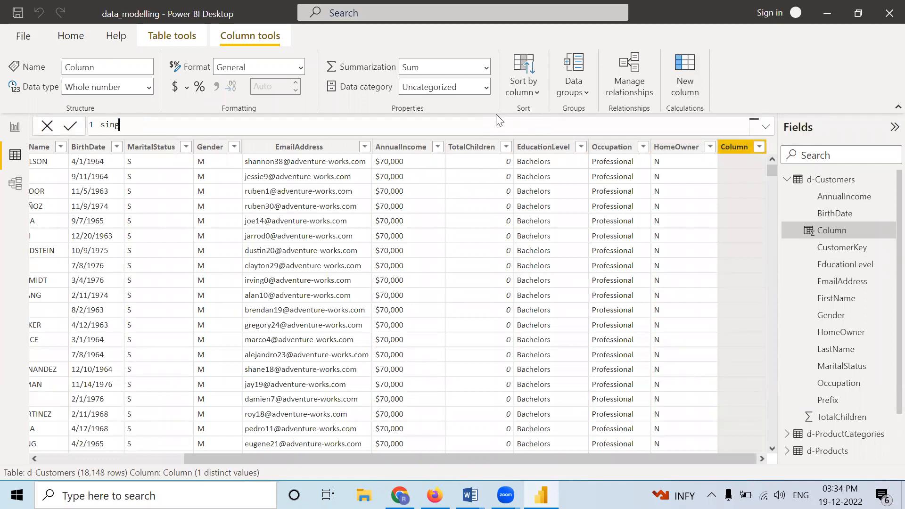
{"action": "type", "text": "le"}
{"action": "type", "text": "_ba"}
{"action": "type", "text": "h ="}
{"action": "double_click", "coordinate": [140, 124]}
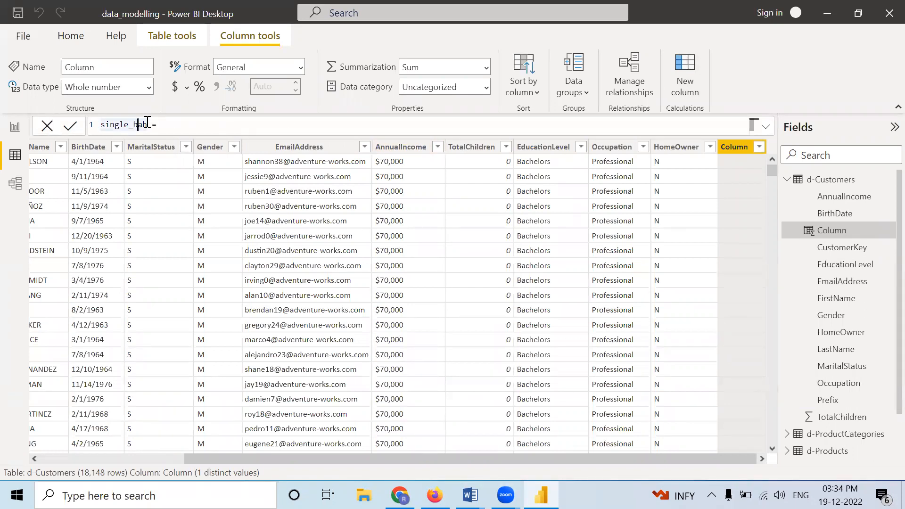
{"action": "type", "text": "single_bach"}
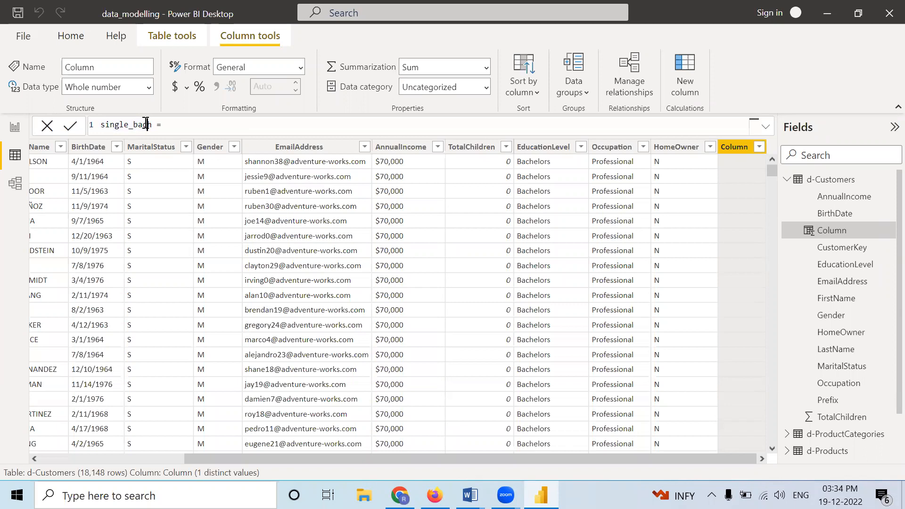
Step: Begin the single_bach formula with an IF function that tests 'd-Customers'[MaritalStatus]
{"action": "left_click", "coordinate": [181, 128]}
{"action": "type", "text": "i"}
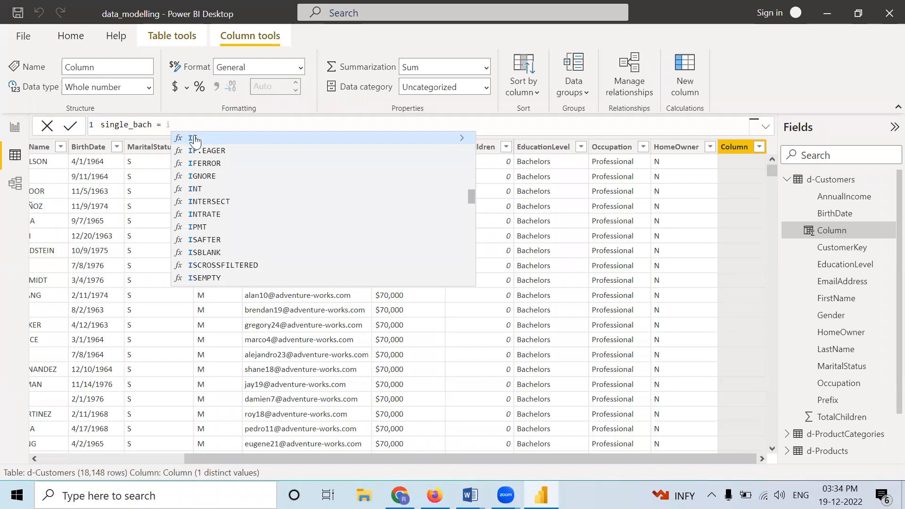
{"action": "left_click", "coordinate": [191, 138]}
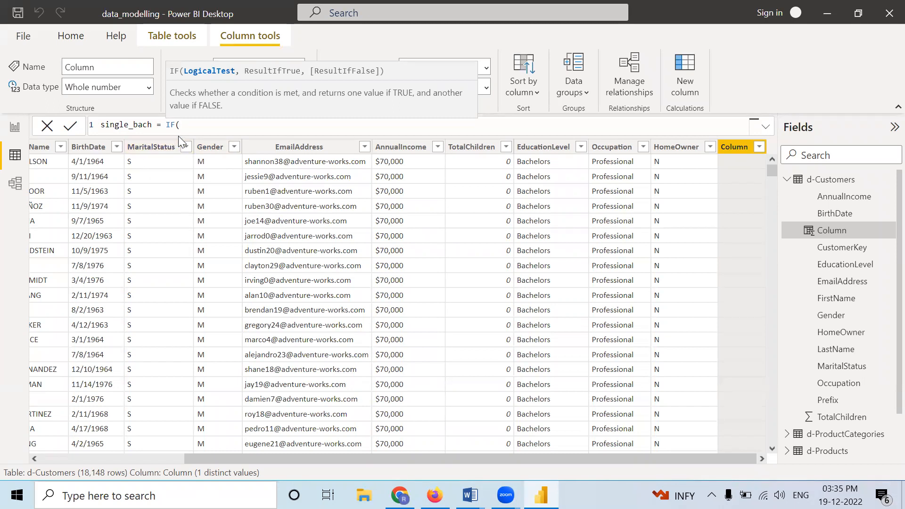
{"action": "type", "text": "ma"}
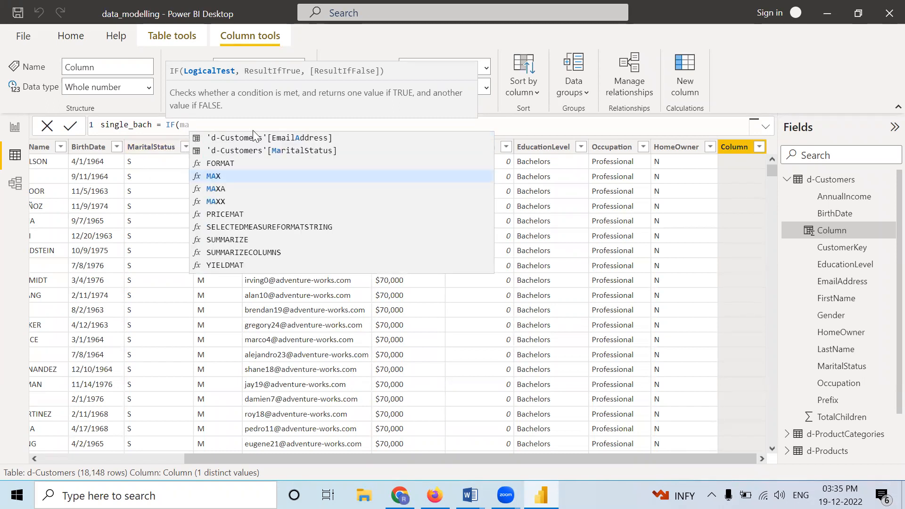
{"action": "left_click", "coordinate": [262, 150]}
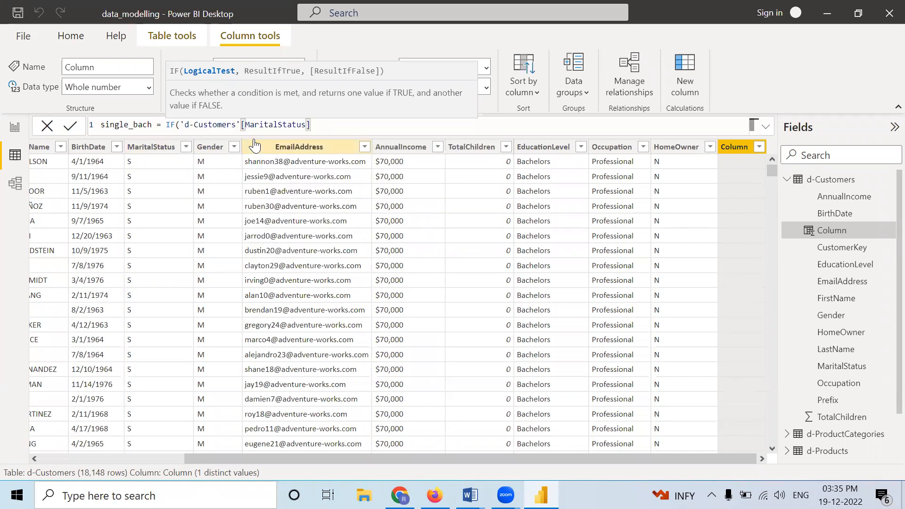
Step: Complete the first condition as ('d-Customers'[MaritalStatus]="S") and append the && operator
{"action": "left_click", "coordinate": [181, 126]}
{"action": "type", "text": "("}
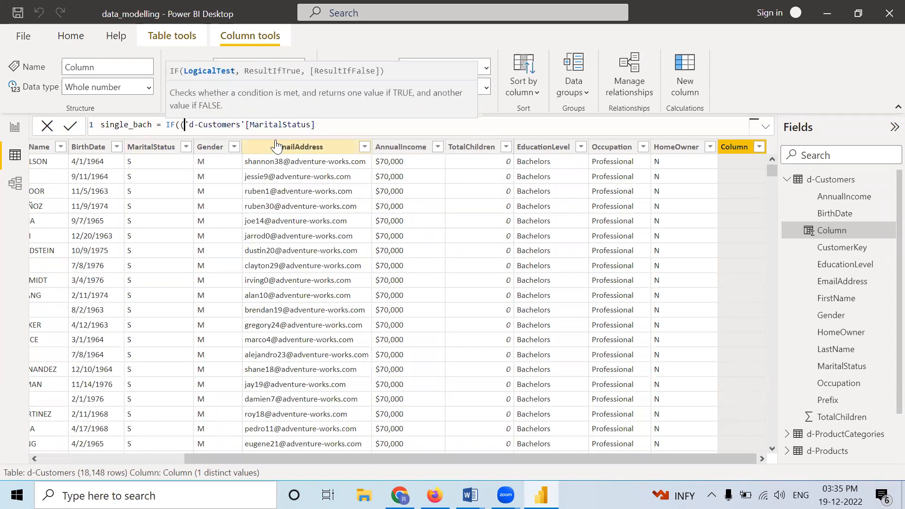
{"action": "left_click", "coordinate": [340, 125]}
{"action": "type", "text": "="}
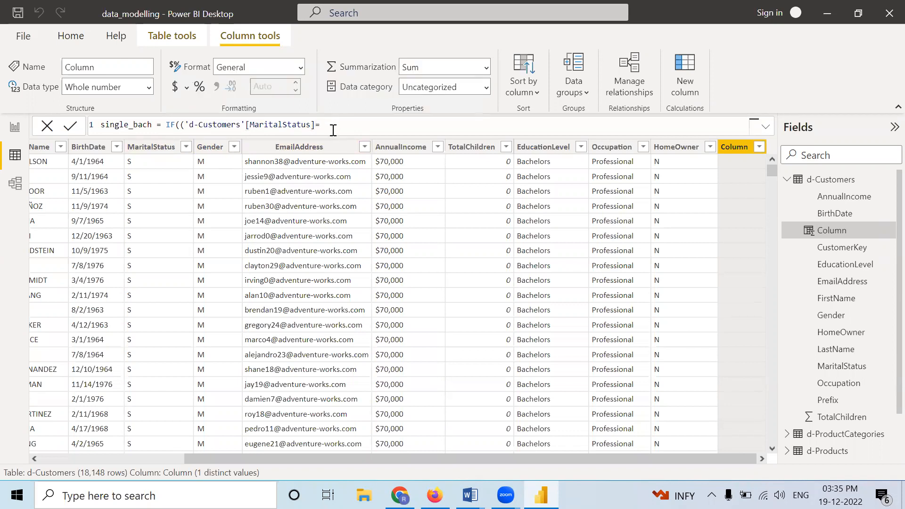
{"action": "type", "text": "\""}
{"action": "type", "text": "\""}
{"action": "type", "text": "S"}
{"action": "type", "text": ")"}
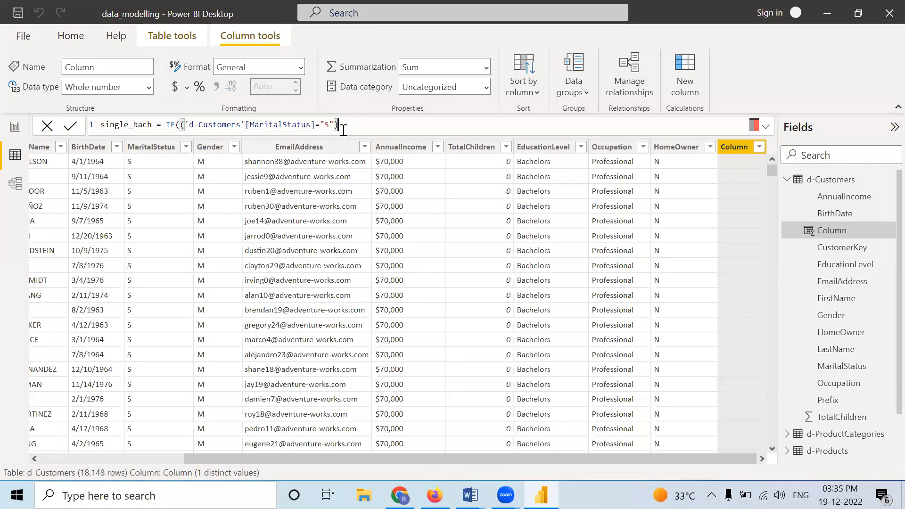
{"action": "type", "text": "&&"}
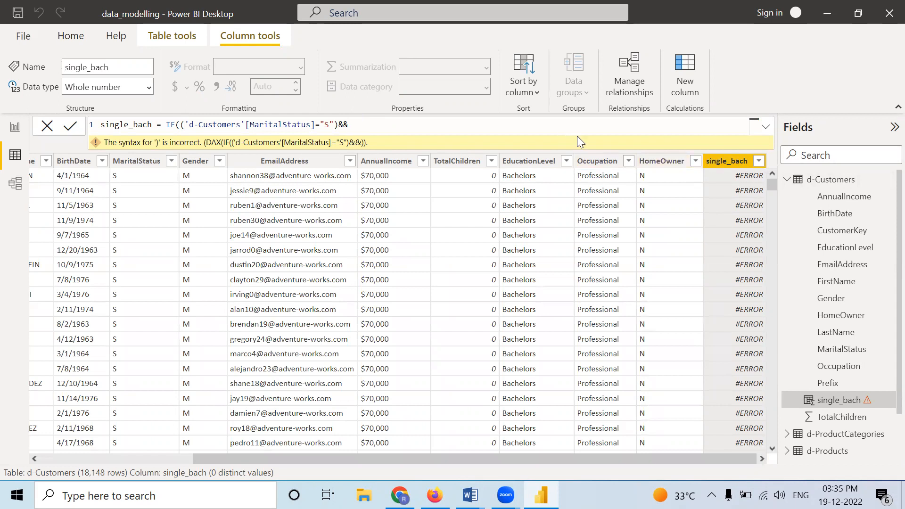
Step: Open a second parenthesised condition after && in the single_bach formula and reference 'd-Customers'[EducationLevel] in it
{"action": "type", "text": "()"}
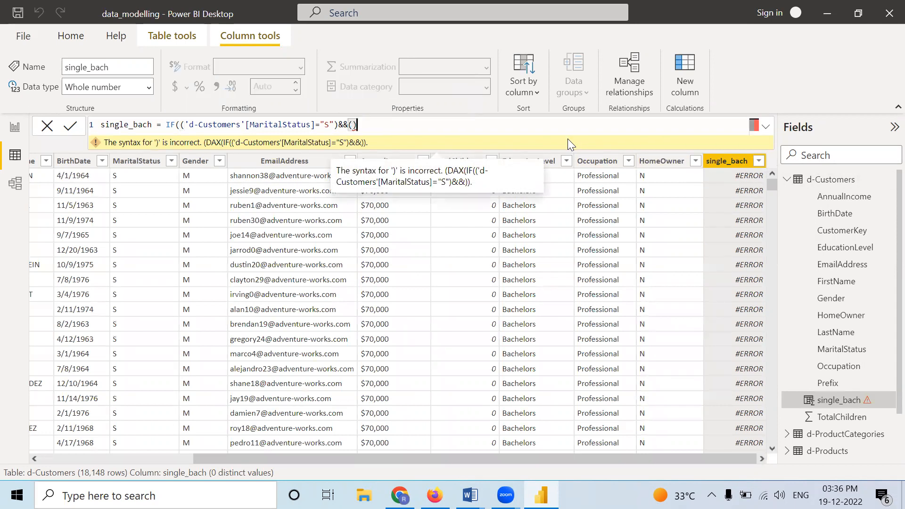
{"action": "key", "text": "Left"}
{"action": "type", "text": "ed"}
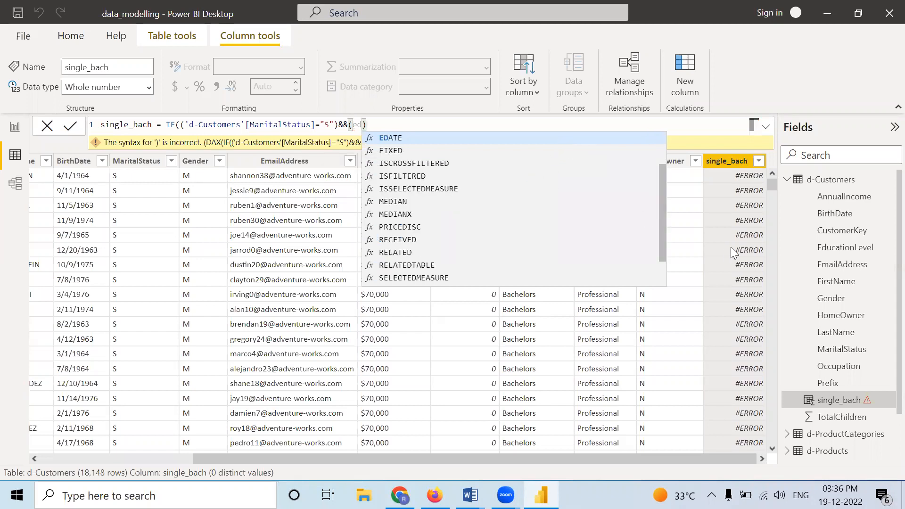
{"action": "left_click", "coordinate": [693, 232]}
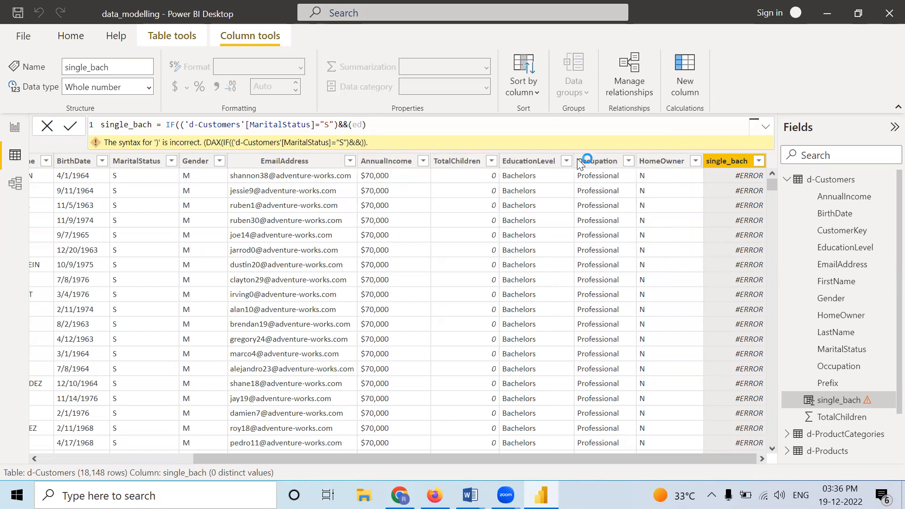
{"action": "left_click", "coordinate": [360, 127]}
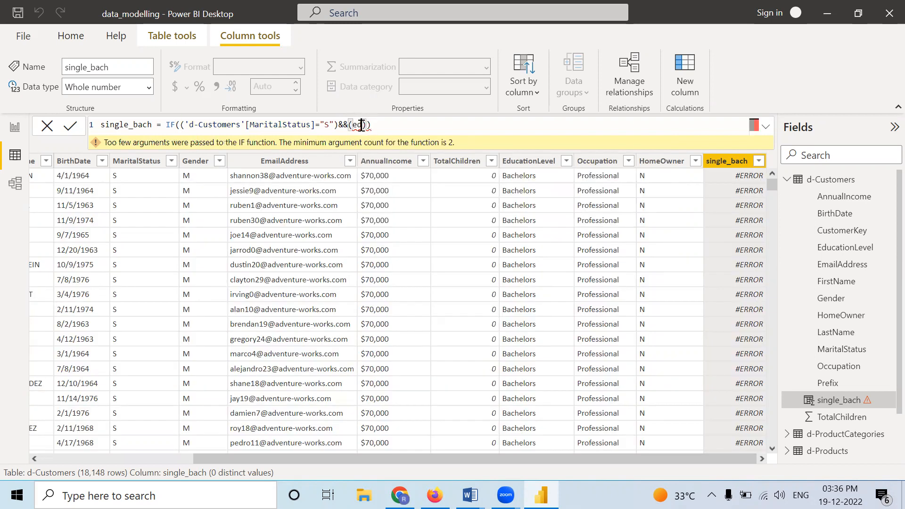
{"action": "type", "text": "u"}
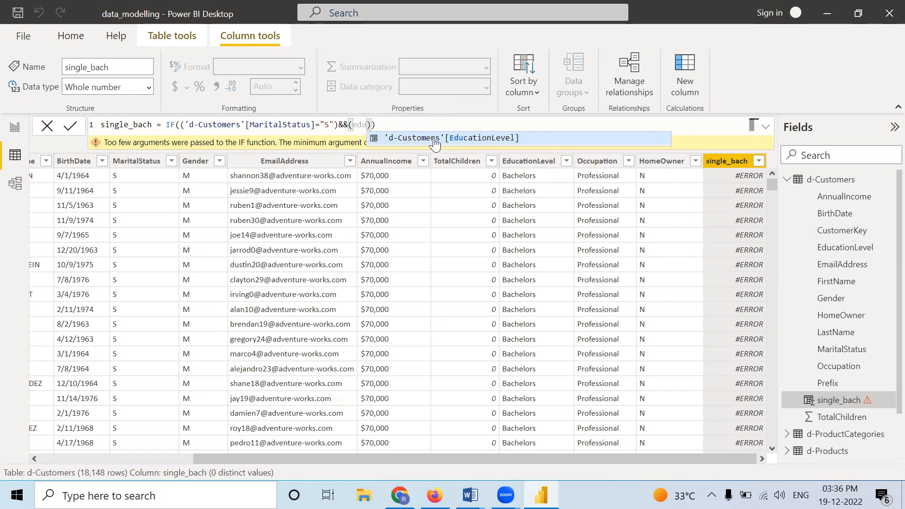
{"action": "left_click", "coordinate": [478, 136]}
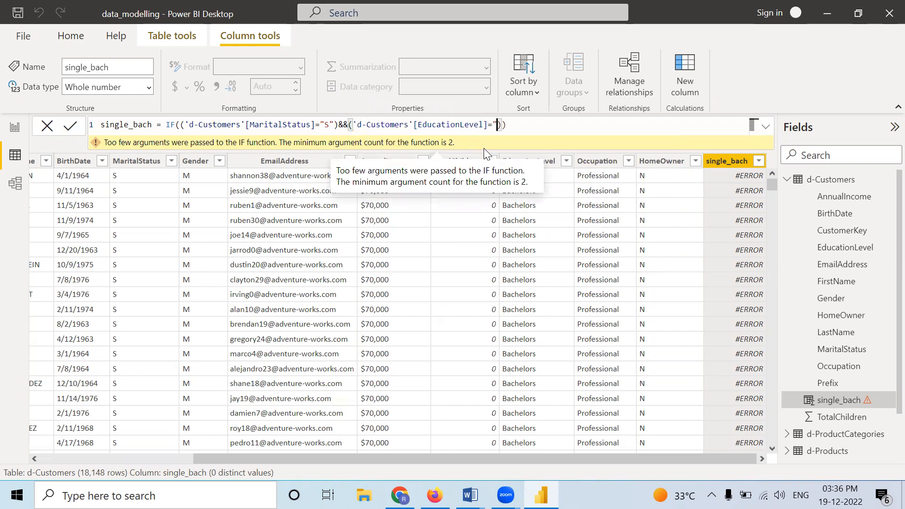
Step: Complete the second condition by comparing EducationLevel with "Bachelors"
{"action": "type", "text": "\"\""}
{"action": "left_click", "coordinate": [500, 127]}
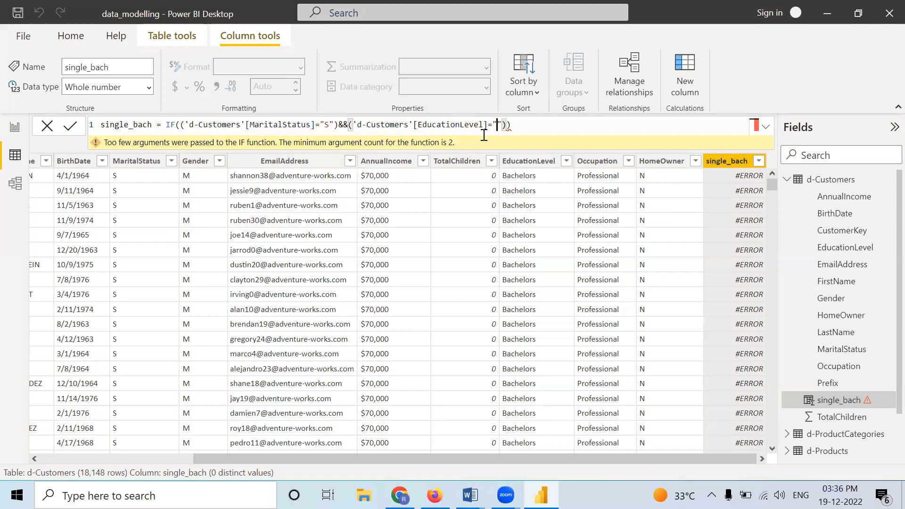
{"action": "type", "text": "Bachelo"}
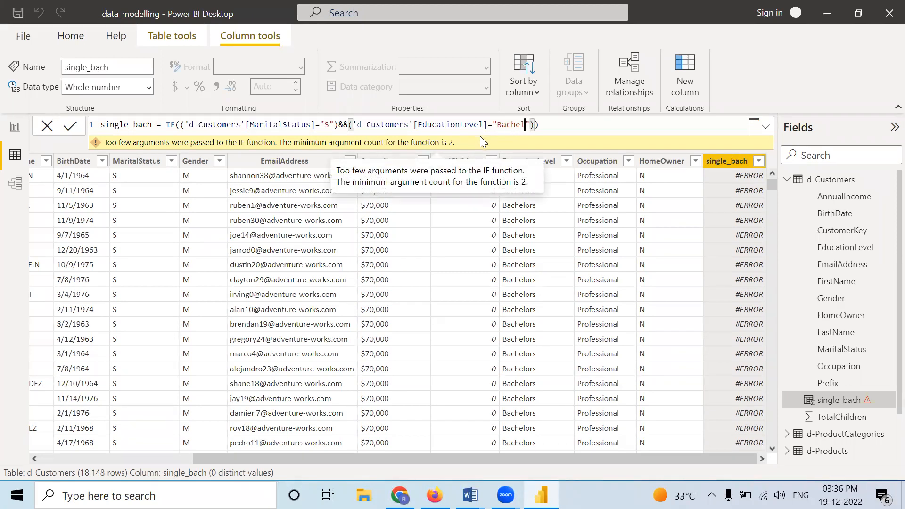
{"action": "type", "text": "rs"}
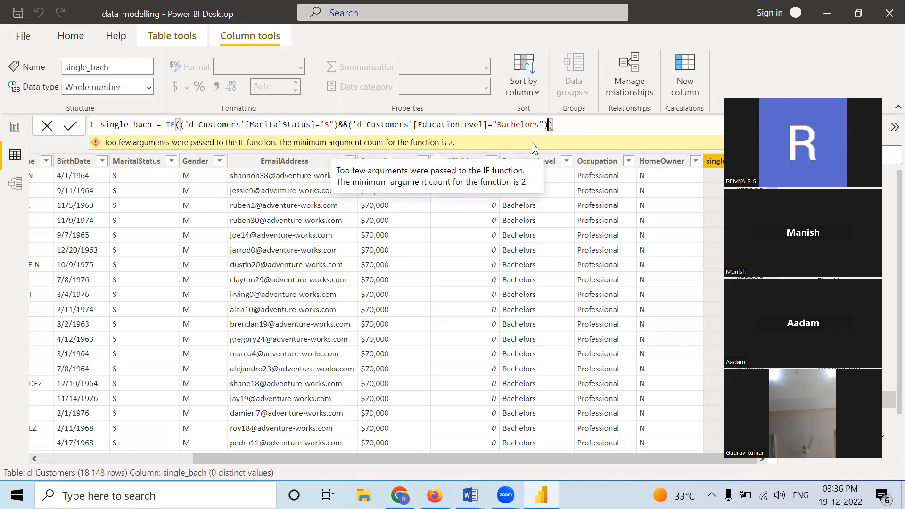
Step: Set the IF function's results to "YES" when true and "NO" when false
{"action": "type", "text": ",\"\""}
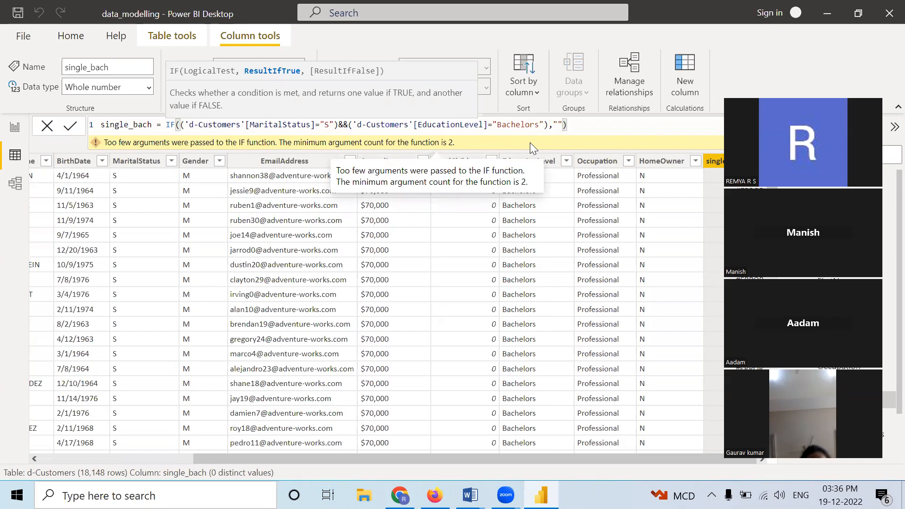
{"action": "type", "text": "YES"}
{"action": "left_click", "coordinate": [577, 123]}
{"action": "type", "text": ",\"YES\",\""}
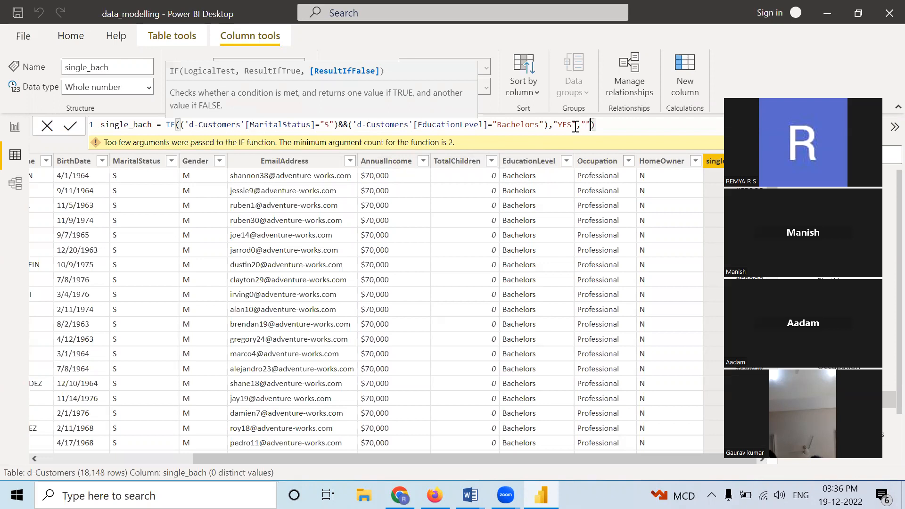
{"action": "type", "text": "n"}
{"action": "type", "text": "o"}
{"action": "key", "text": "BackSpace"}
{"action": "key", "text": "BackSpace"}
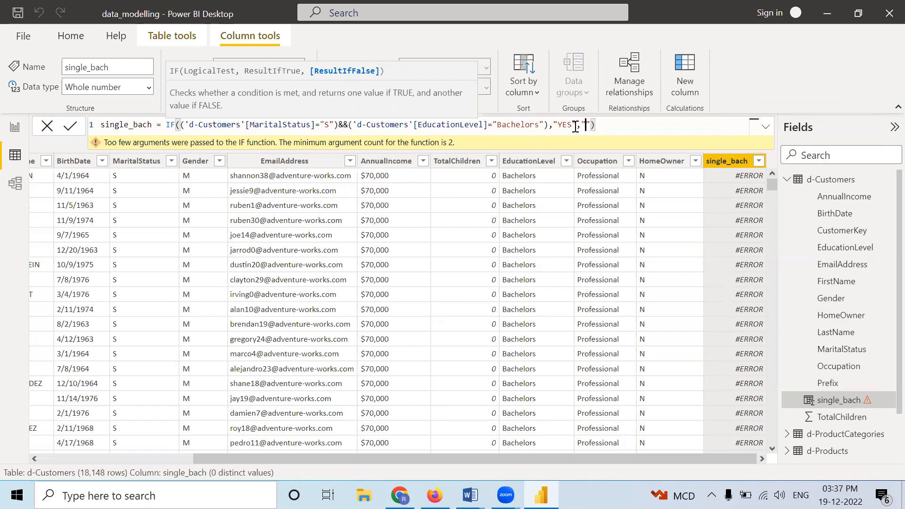
{"action": "type", "text": "NO"}
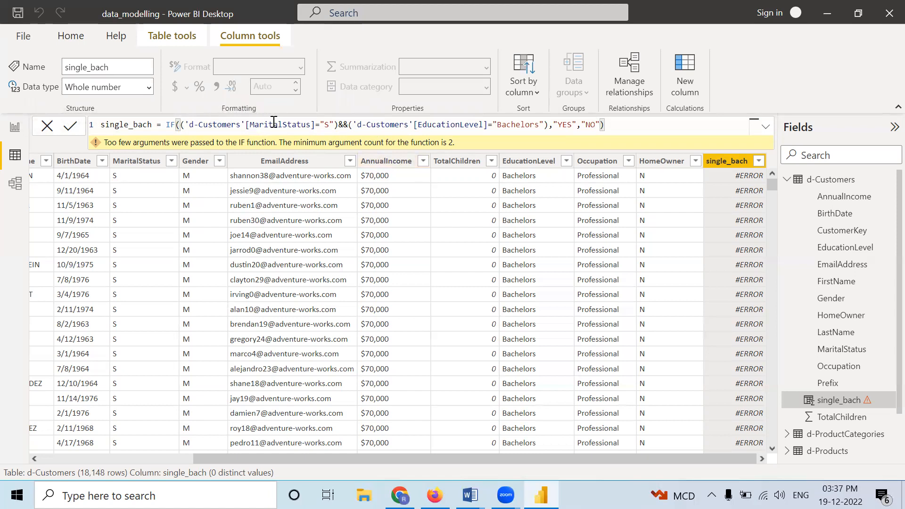
Step: Commit the completed single_bach formula to calculate the column
{"action": "double_click", "coordinate": [163, 126]}
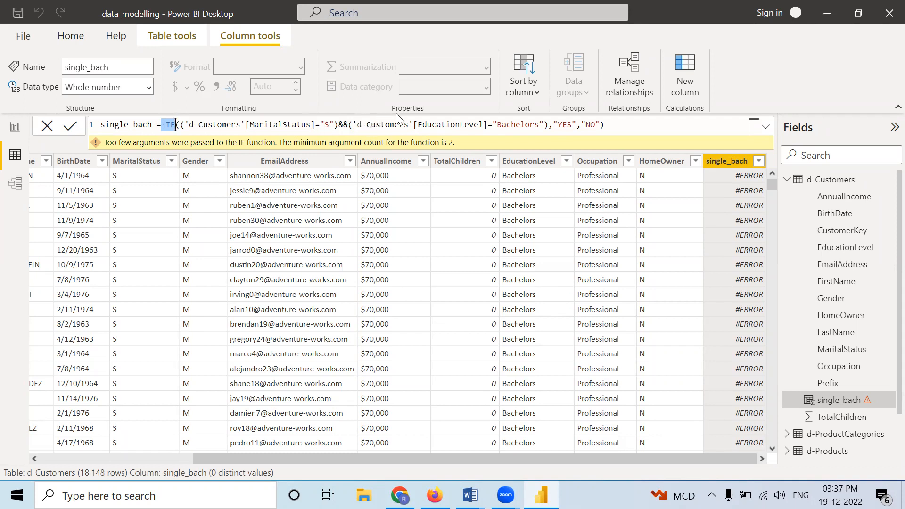
{"action": "left_click", "coordinate": [617, 126]}
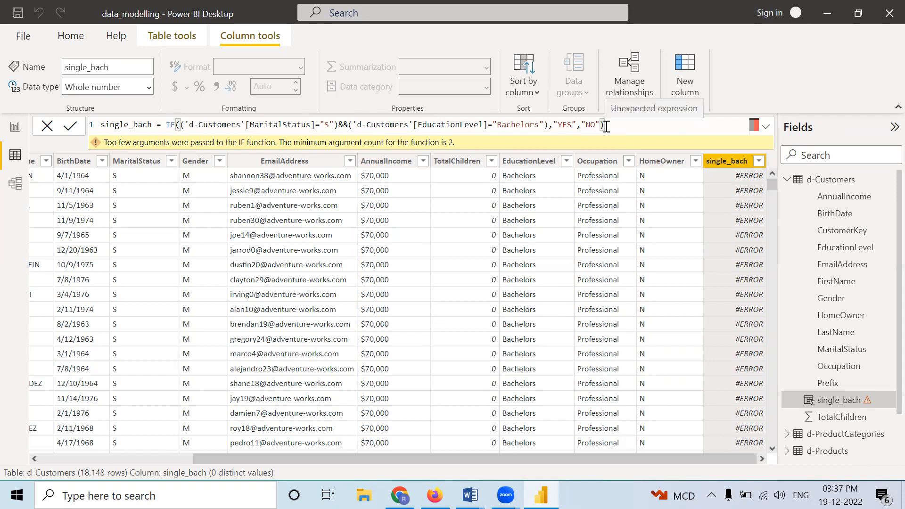
{"action": "key", "text": "Return"}
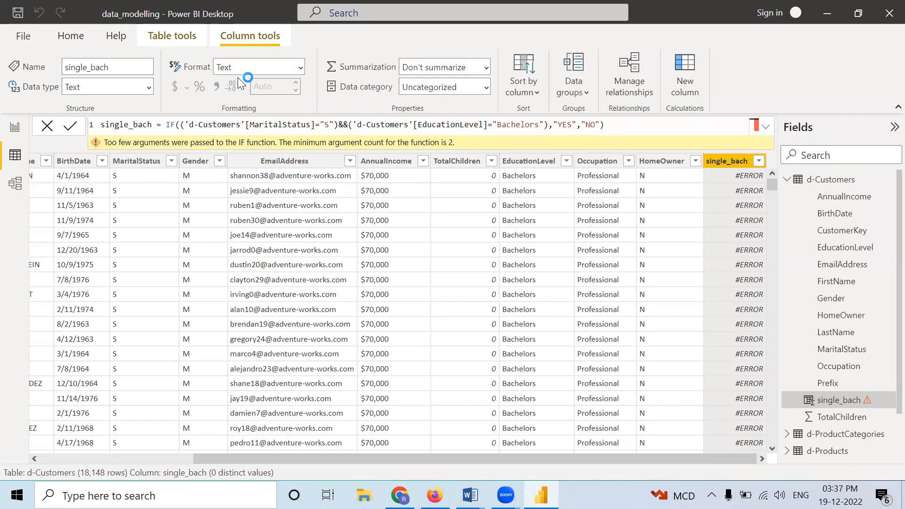
{"action": "left_click", "coordinate": [63, 127]}
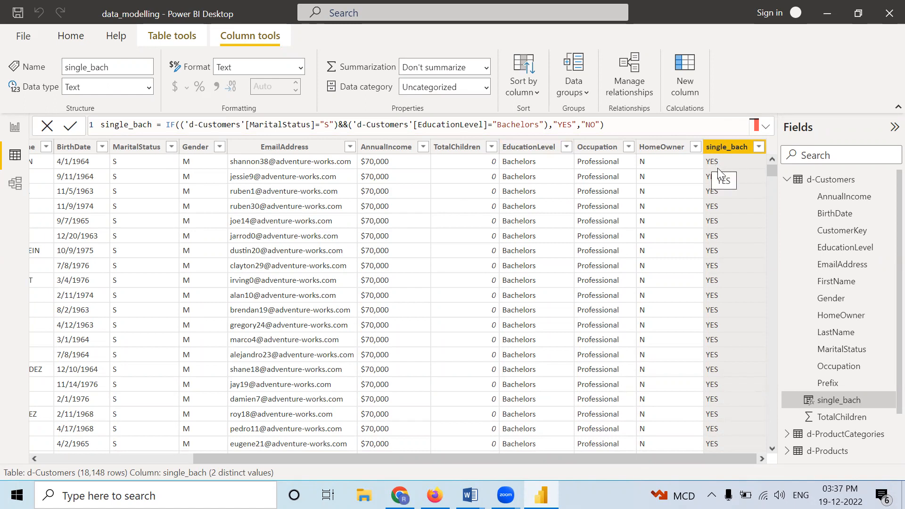
Step: Compare the single_bach values with MaritalStatus and EducationLevel across the Bachelors rows of the d-Customers table
{"action": "scroll", "coordinate": [719, 265], "scroll_direction": "down", "scroll_amount": 20}
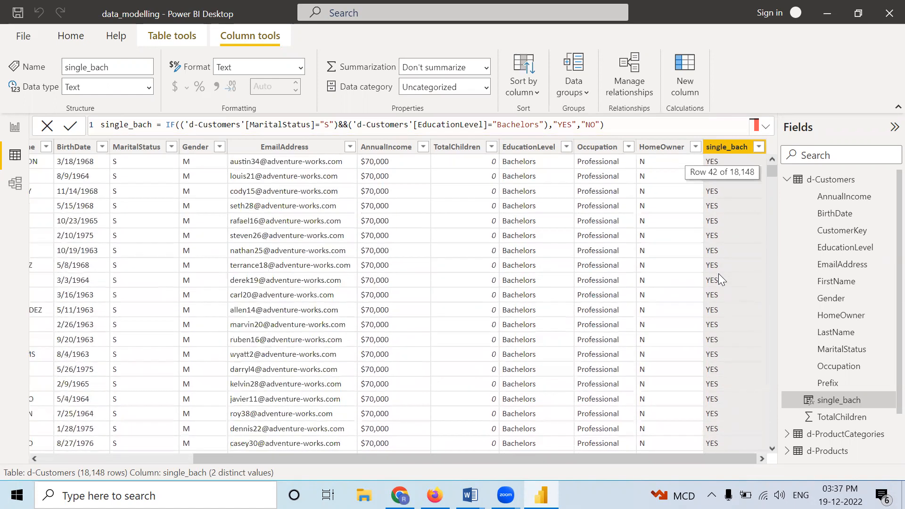
{"action": "scroll", "coordinate": [735, 245], "scroll_direction": "down", "scroll_amount": 12}
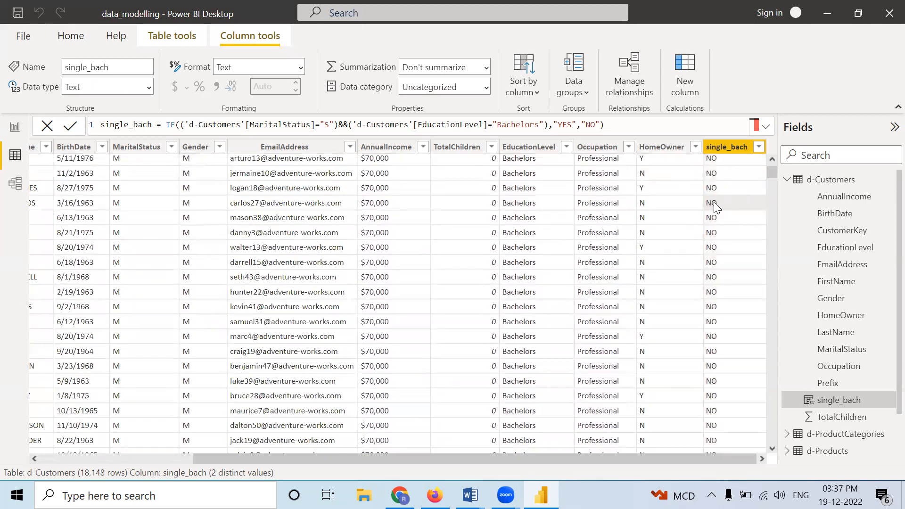
{"action": "left_click", "coordinate": [516, 206]}
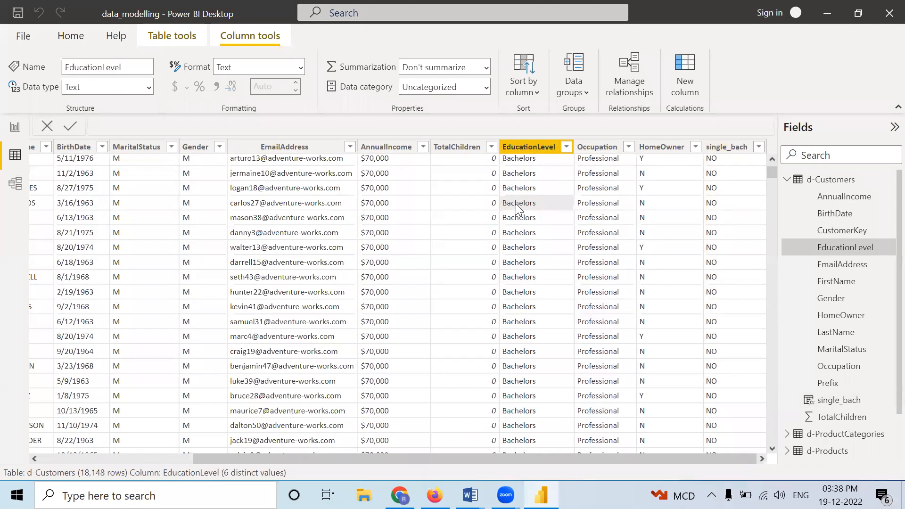
{"action": "left_click", "coordinate": [120, 204]}
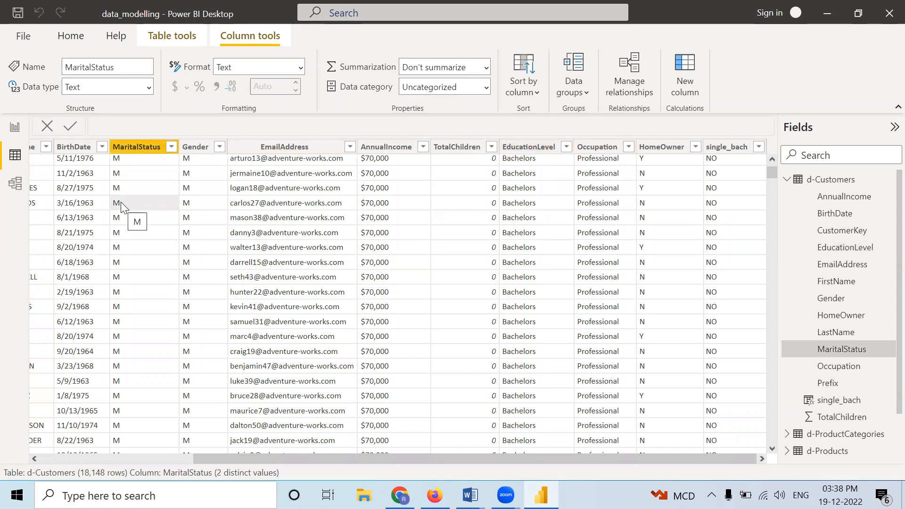
{"action": "scroll", "coordinate": [737, 338], "scroll_direction": "down", "scroll_amount": 6}
{"action": "scroll", "coordinate": [737, 338], "scroll_direction": "down", "scroll_amount": 5}
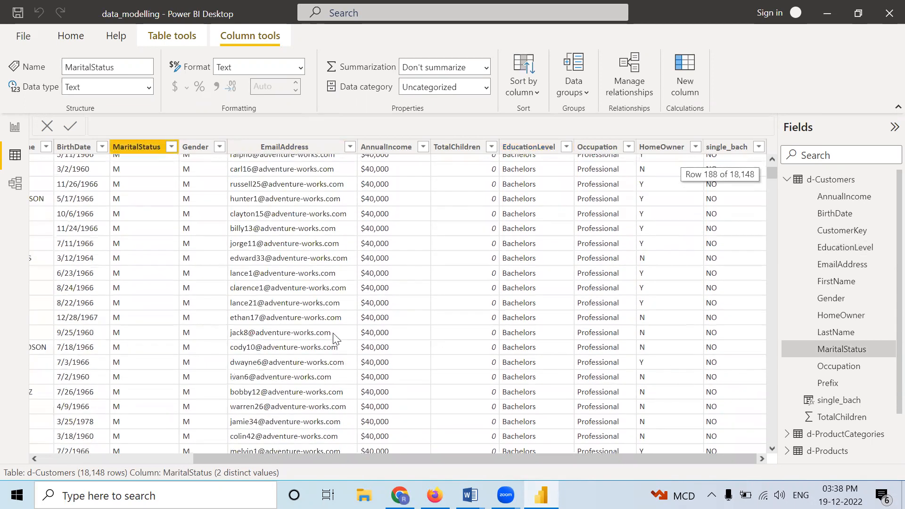
{"action": "scroll", "coordinate": [270, 392], "scroll_direction": "down", "scroll_amount": 4}
{"action": "scroll", "coordinate": [269, 392], "scroll_direction": "down", "scroll_amount": 8}
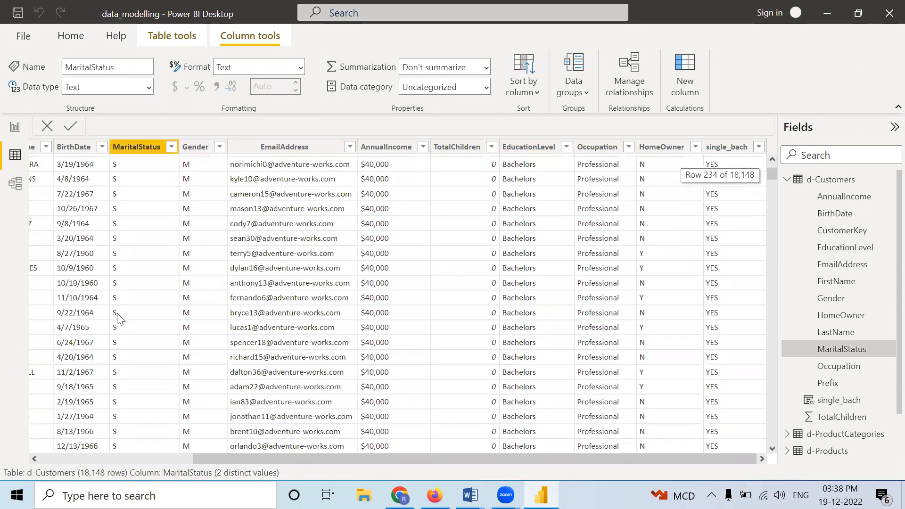
{"action": "scroll", "coordinate": [717, 299], "scroll_direction": "down", "scroll_amount": 15}
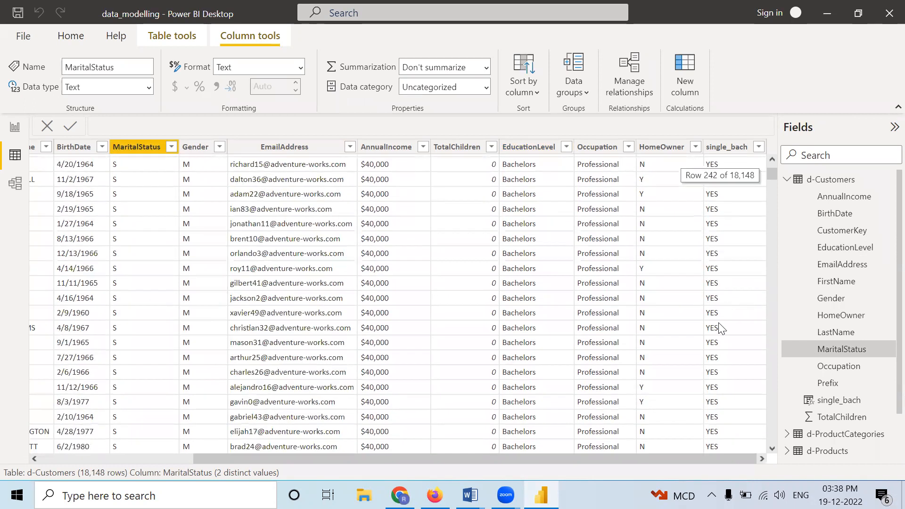
{"action": "scroll", "coordinate": [710, 331], "scroll_direction": "down", "scroll_amount": 3}
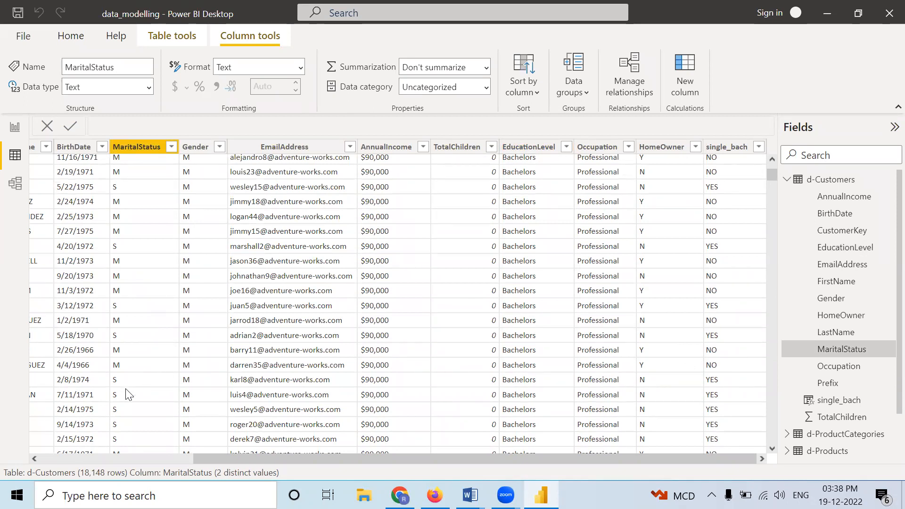
{"action": "scroll", "coordinate": [212, 408], "scroll_direction": "down", "scroll_amount": 4}
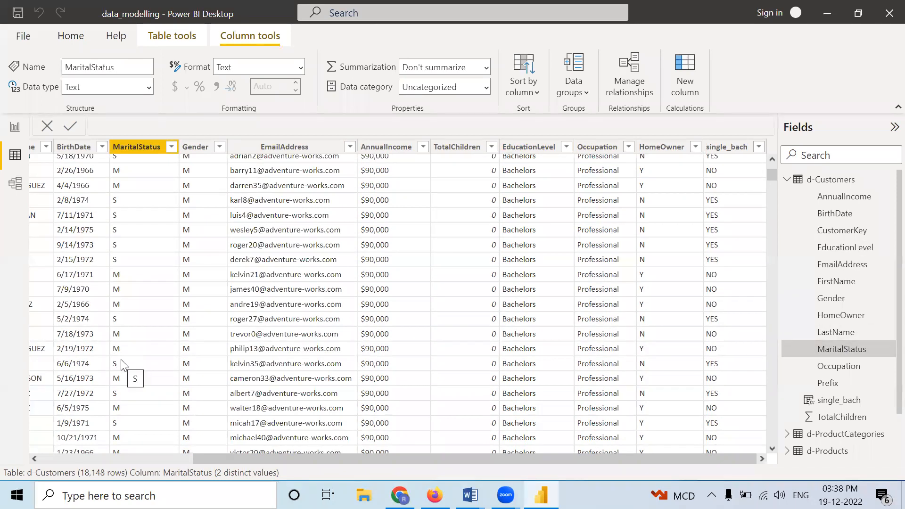
{"action": "scroll", "coordinate": [631, 419], "scroll_direction": "down", "scroll_amount": 20}
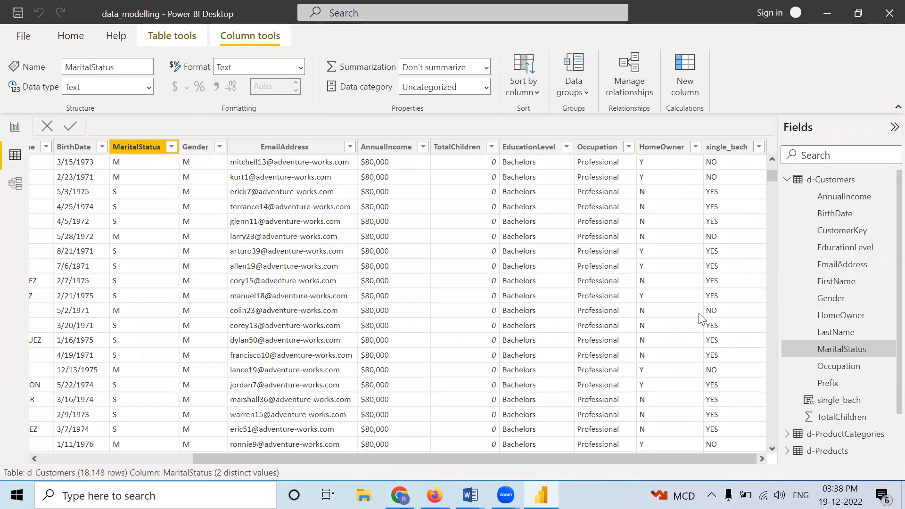
{"action": "scroll", "coordinate": [704, 309], "scroll_direction": "down", "scroll_amount": 5}
Step: Check single_bach against MaritalStatus and EducationLevel in the Partial College rows further down the d-Customers table
{"action": "left_click_drag", "start_coordinate": [772, 177], "coordinate": [775, 213]}
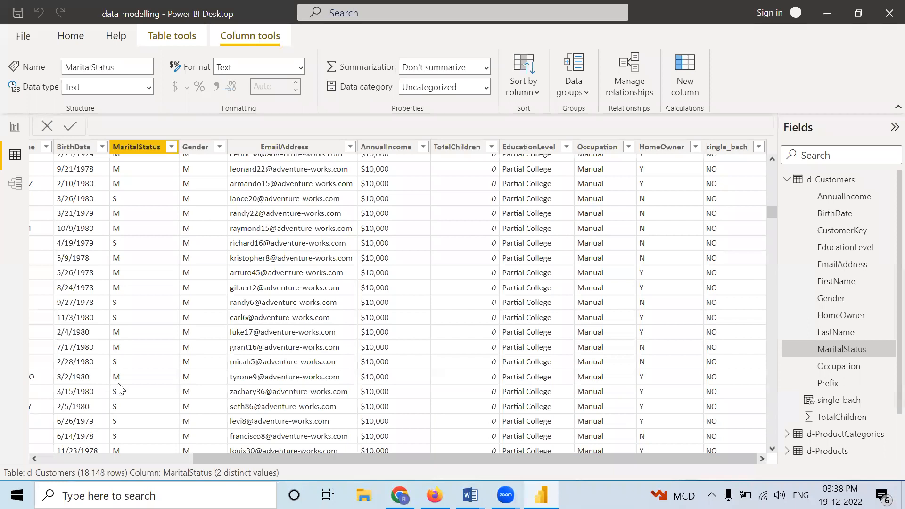
{"action": "scroll", "coordinate": [607, 344], "scroll_direction": "down", "scroll_amount": 4}
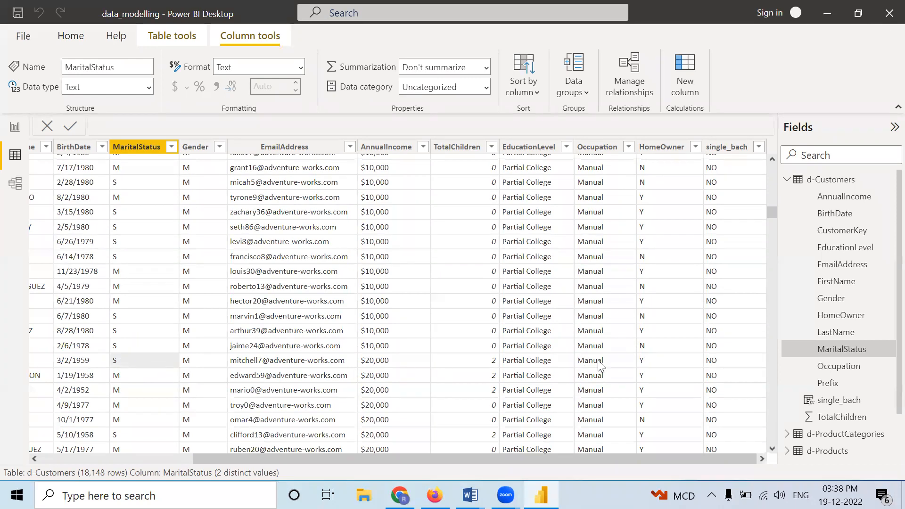
{"action": "left_click", "coordinate": [515, 363]}
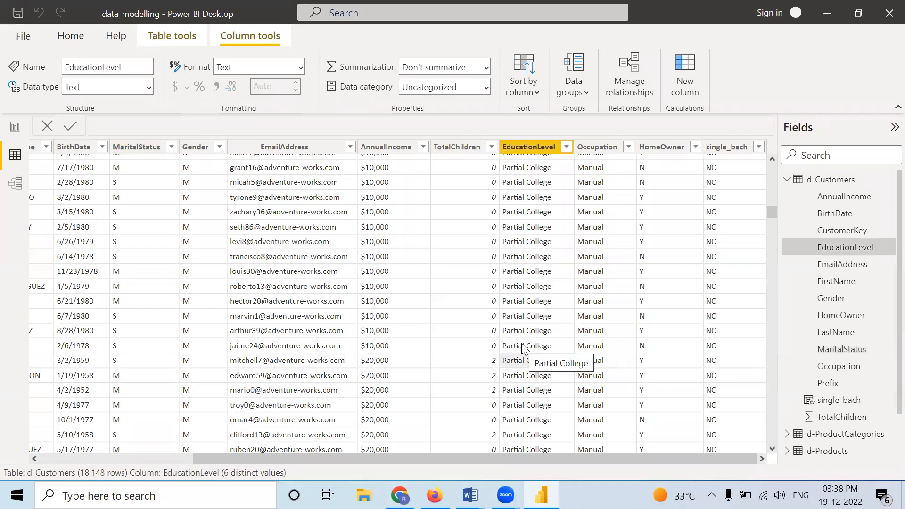
{"action": "left_click", "coordinate": [714, 366]}
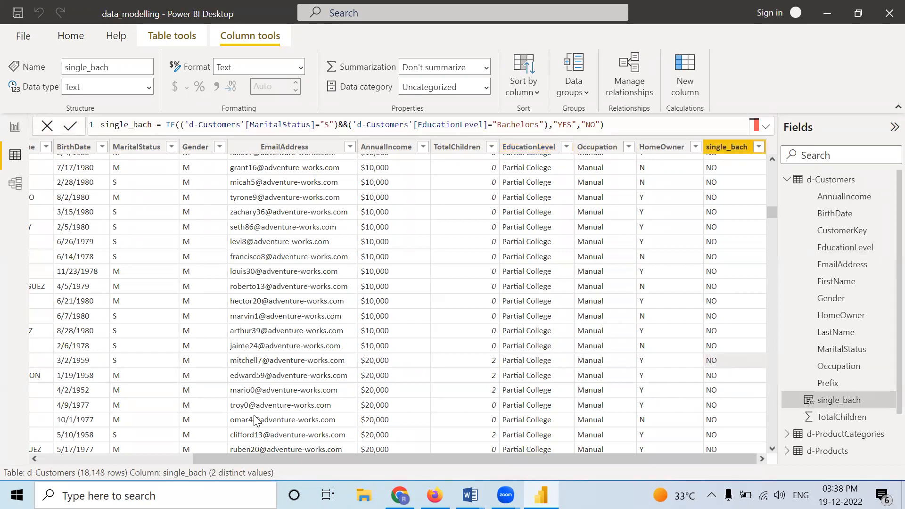
{"action": "left_click", "coordinate": [117, 378]}
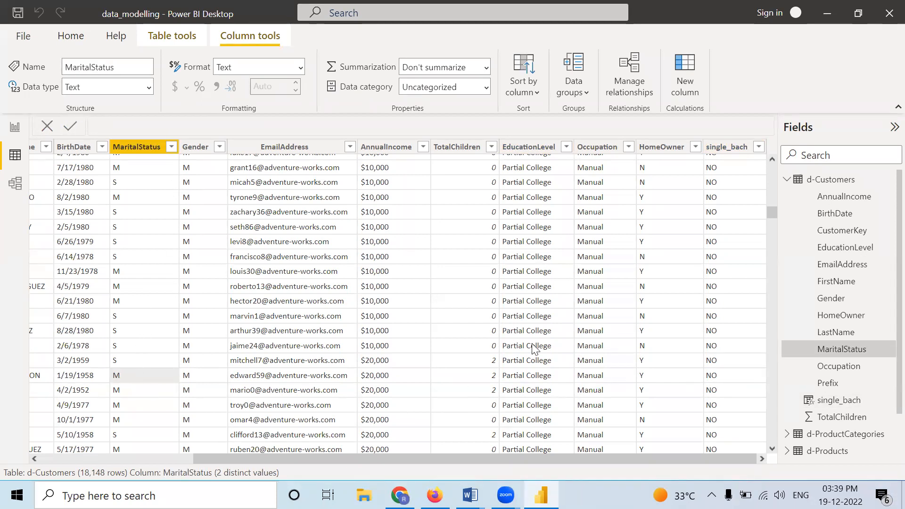
{"action": "left_click", "coordinate": [529, 376]}
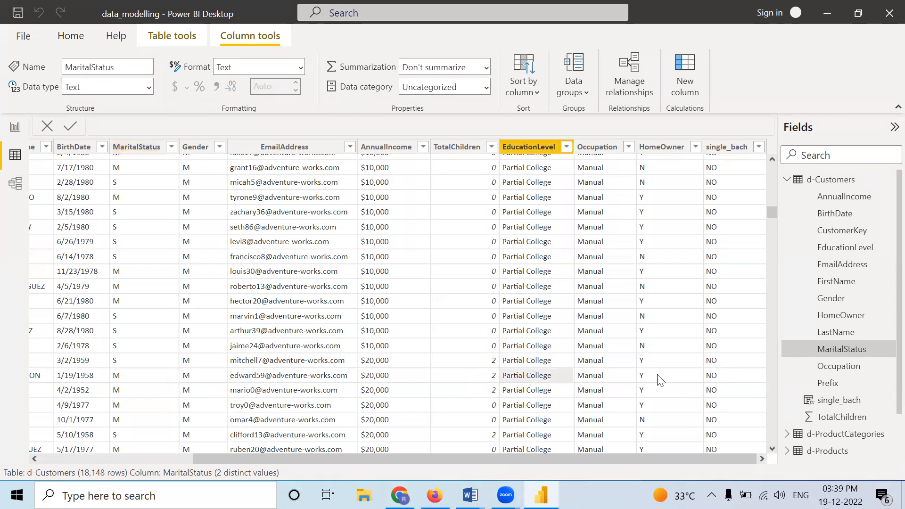
Step: Replace the && operator with || between the MaritalStatus and EducationLevel conditions in the single_bach formula and commit it
{"action": "left_click", "coordinate": [717, 383]}
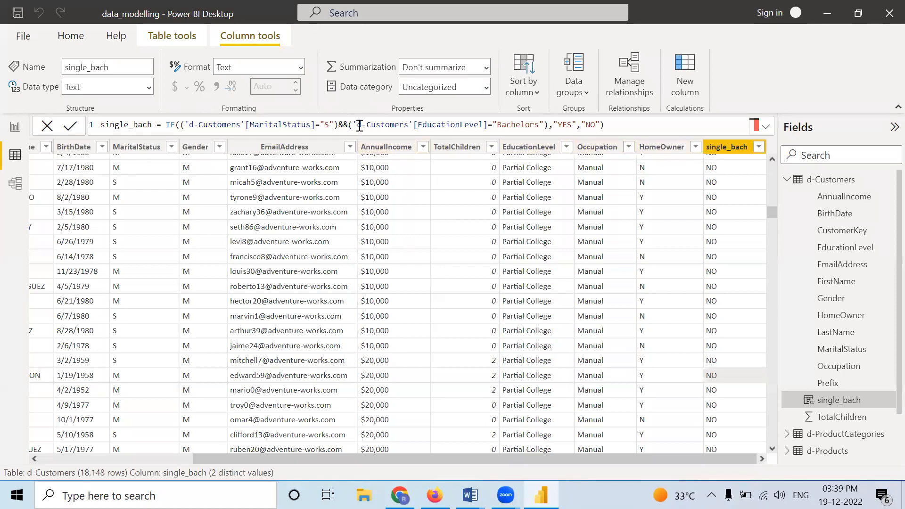
{"action": "left_click_drag", "start_coordinate": [338, 125], "coordinate": [347, 126]}
{"action": "type", "text": "||"}
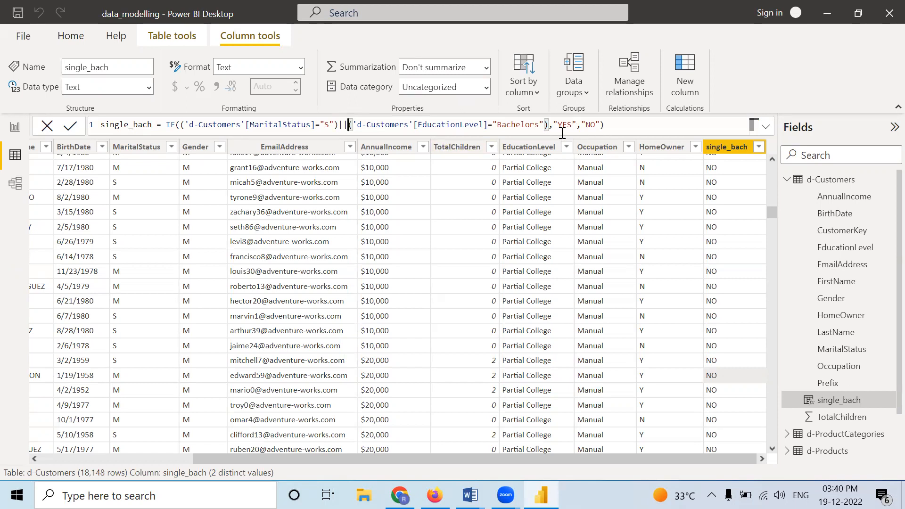
{"action": "left_click", "coordinate": [612, 123]}
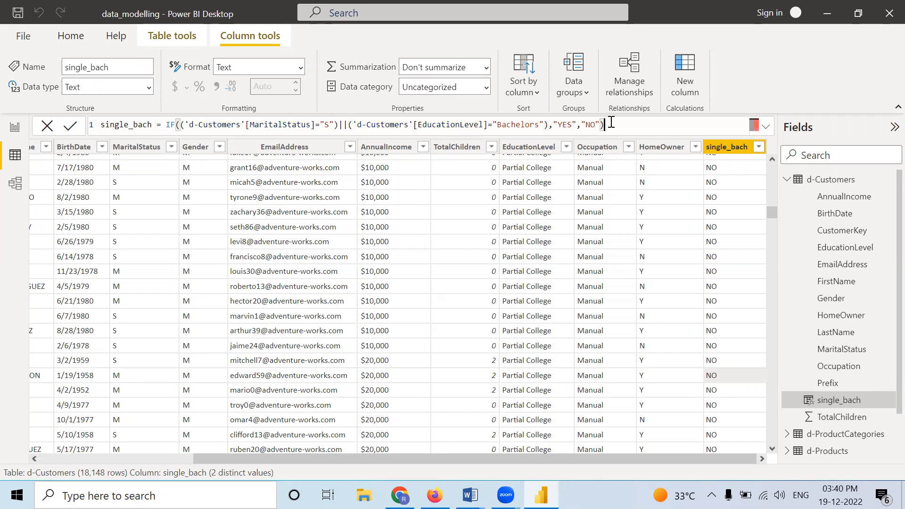
{"action": "left_click", "coordinate": [71, 126]}
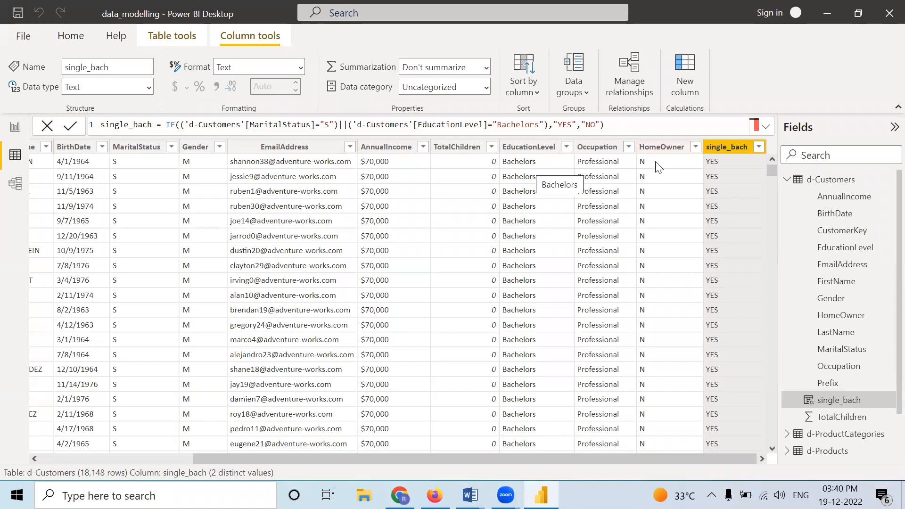
Step: Check the recalculated single_bach values against EducationLevel and MaritalStatus in the High School rows of d-Customers
{"action": "left_click_drag", "start_coordinate": [770, 171], "coordinate": [745, 254]}
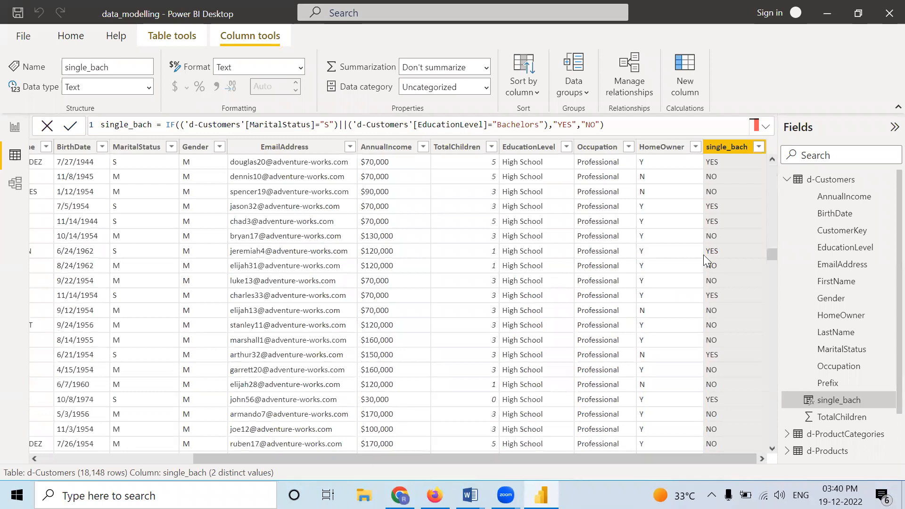
{"action": "left_click", "coordinate": [716, 250]}
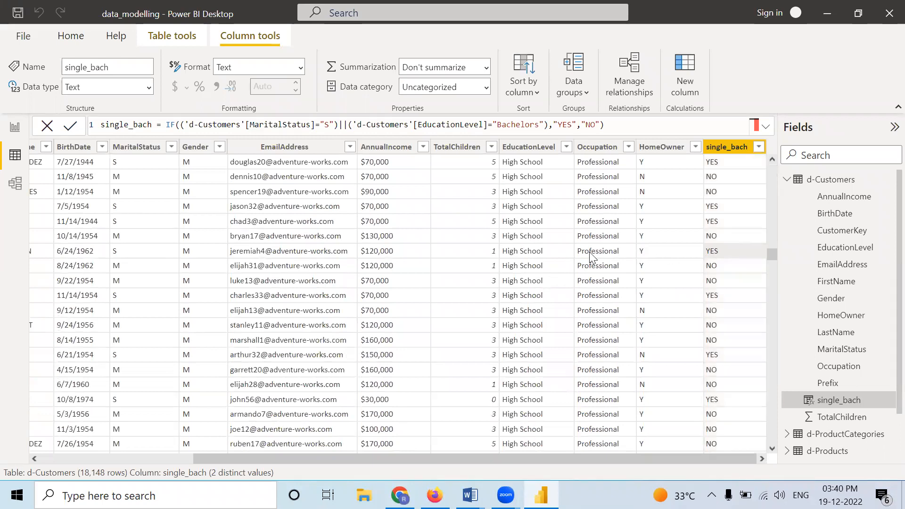
{"action": "left_click", "coordinate": [517, 256]}
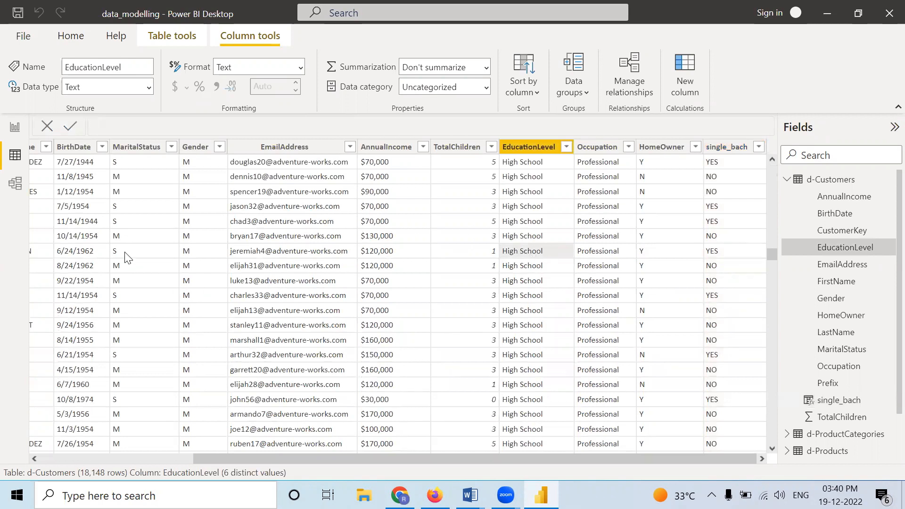
{"action": "left_click", "coordinate": [147, 255]}
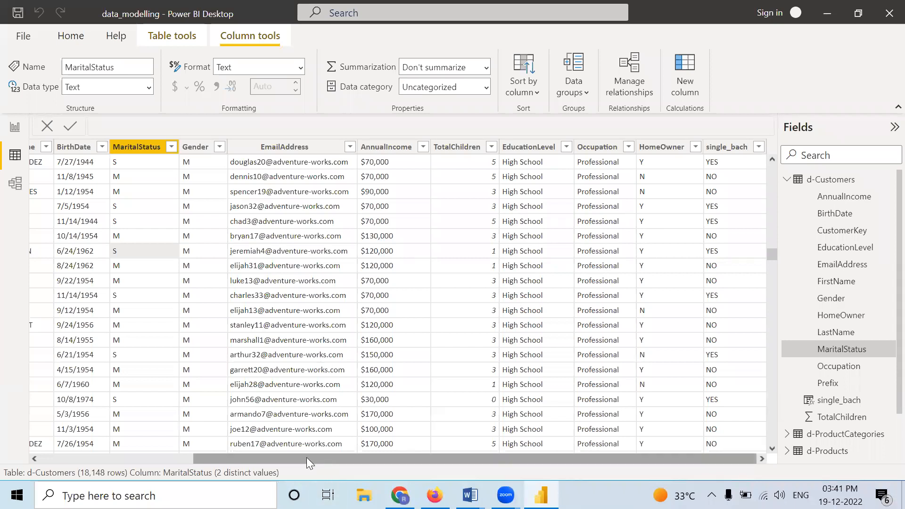
{"action": "left_click_drag", "start_coordinate": [306, 458], "coordinate": [241, 460]}
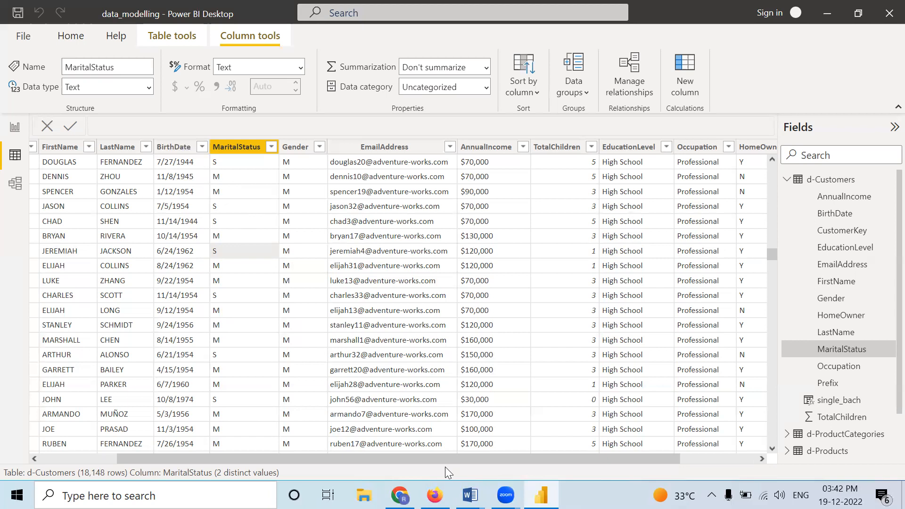
{"action": "left_click_drag", "start_coordinate": [447, 459], "coordinate": [608, 446]}
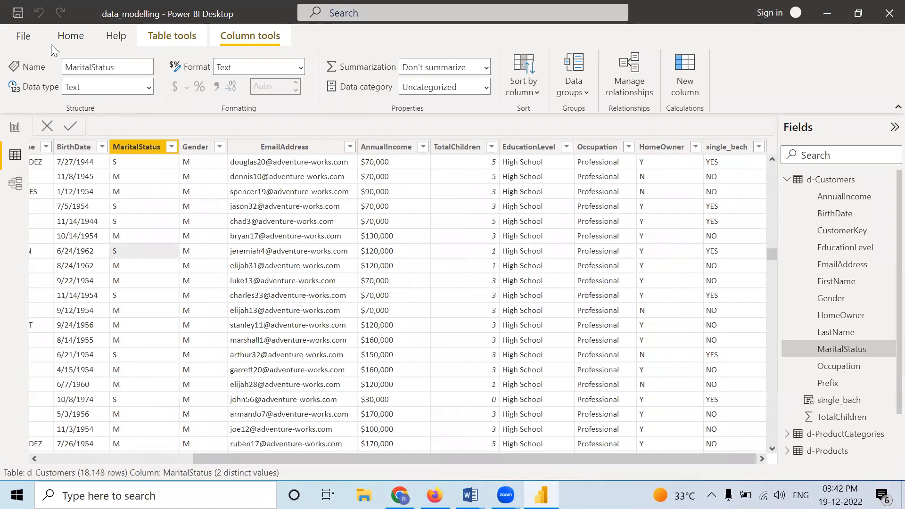
Step: Add a calculated column CUR = TODAY() to d-Customers and format it as Short Date
{"action": "left_click", "coordinate": [693, 76]}
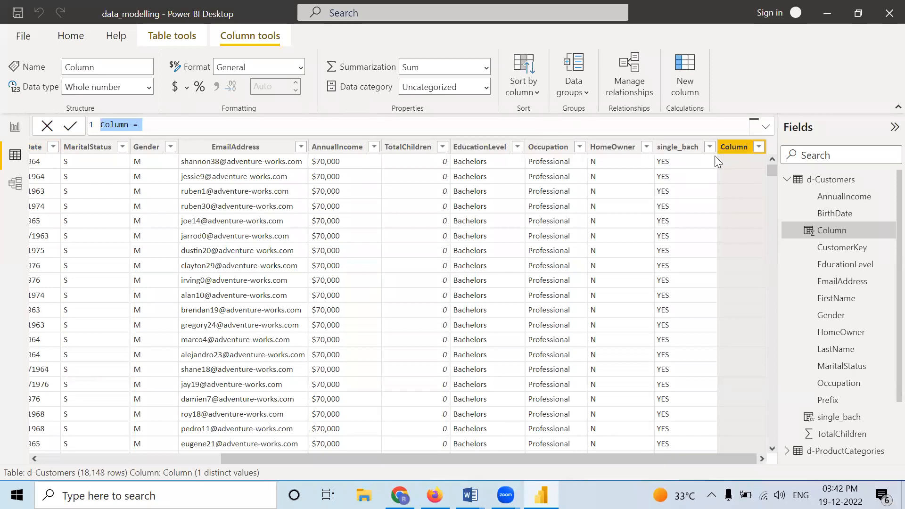
{"action": "type", "text": "CUR = "}
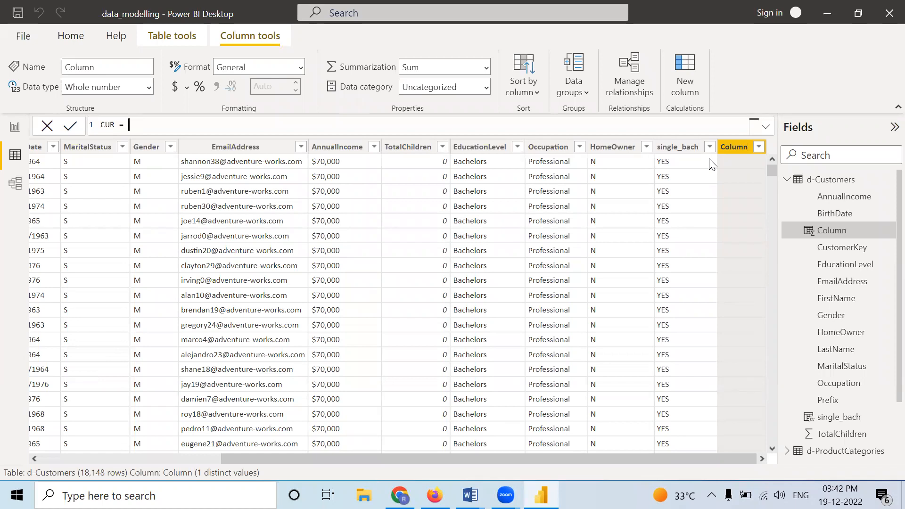
{"action": "type", "text": "TODAY("}
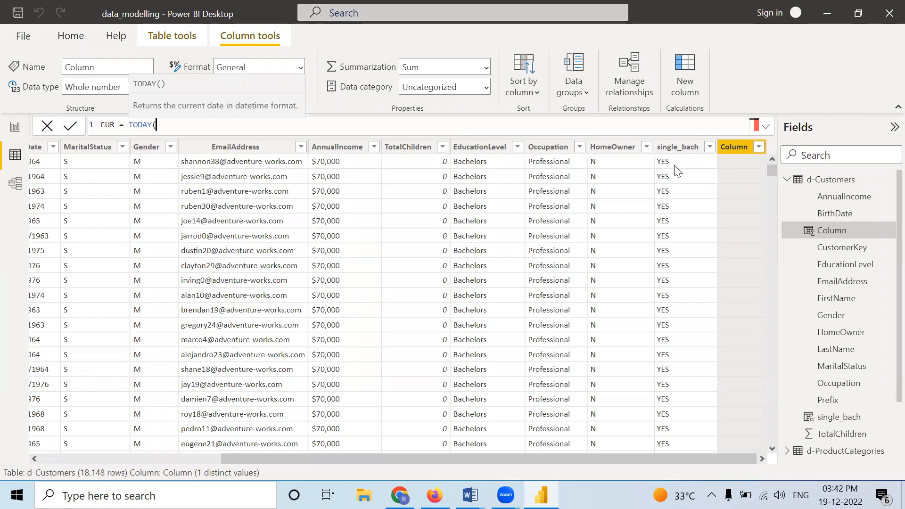
{"action": "type", "text": ")"}
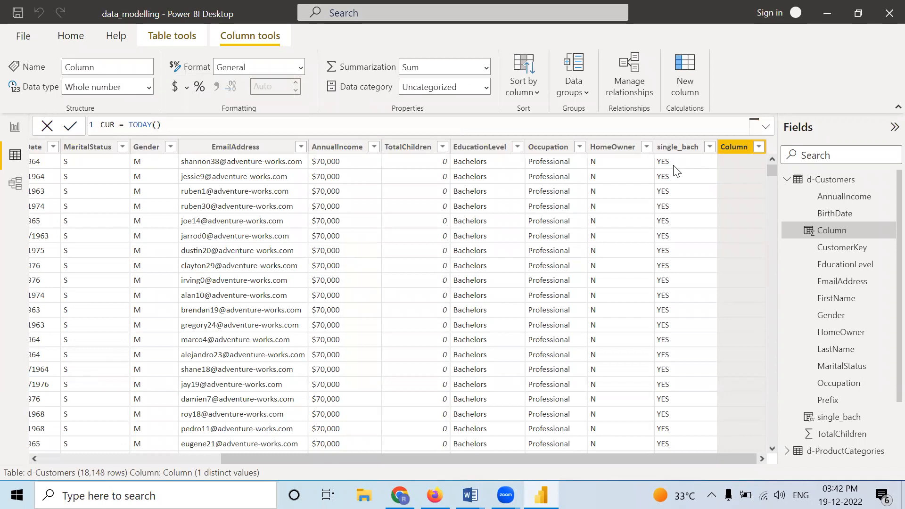
{"action": "key", "text": "Return"}
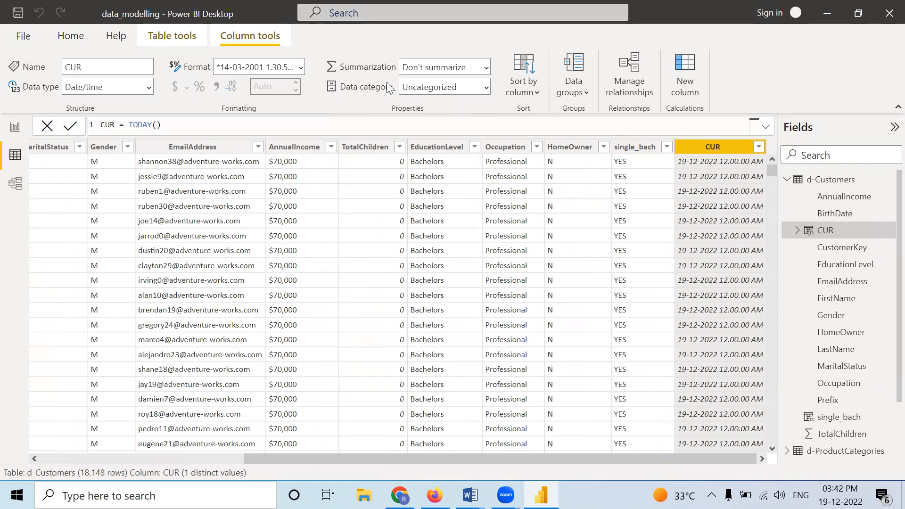
{"action": "left_click", "coordinate": [300, 67]}
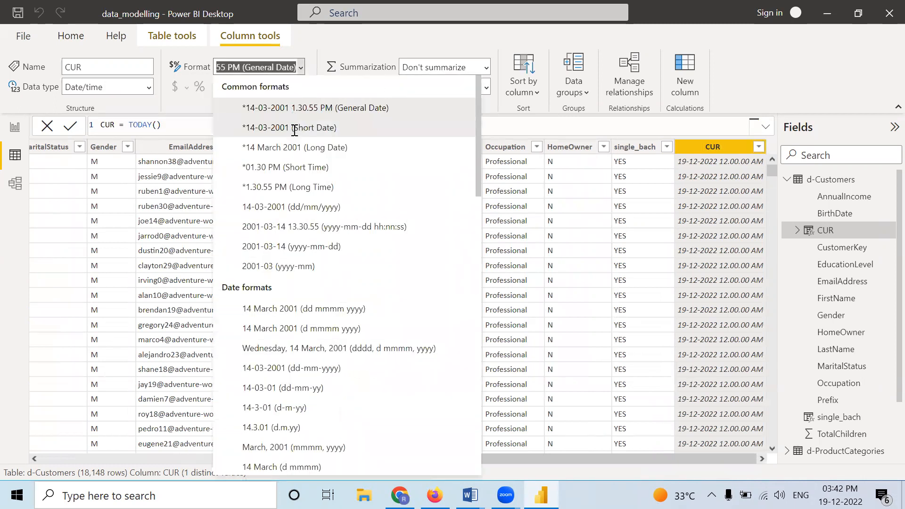
{"action": "left_click", "coordinate": [294, 131]}
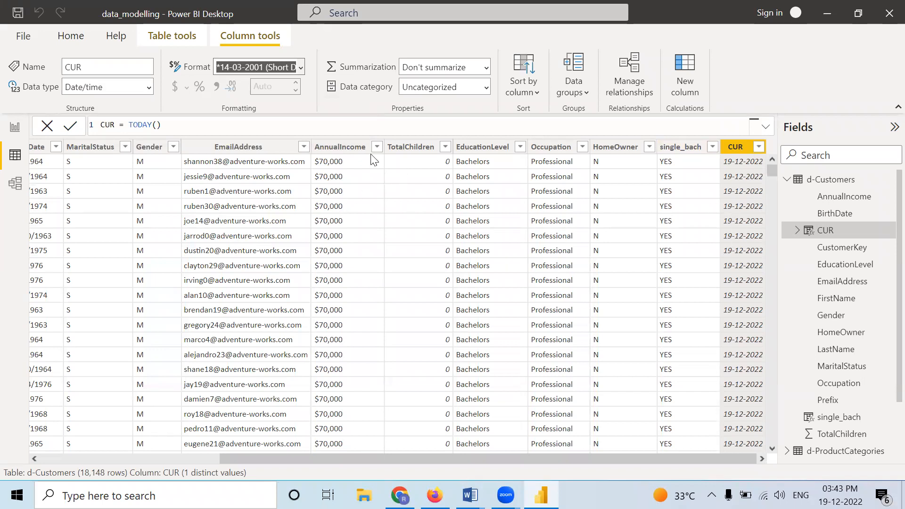
Step: Wrap the CUR column's TODAY() in the YEAR function and commit the formula
{"action": "left_click", "coordinate": [127, 126]}
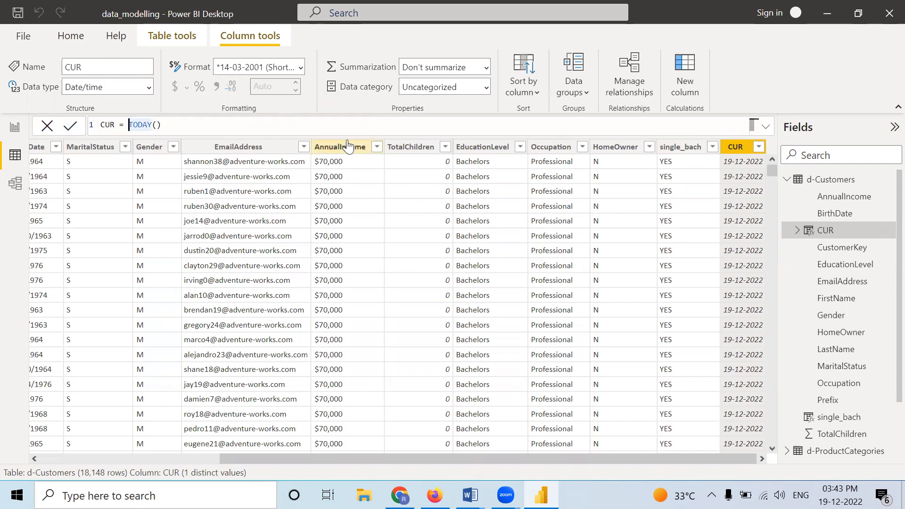
{"action": "type", "text": "YEAR"}
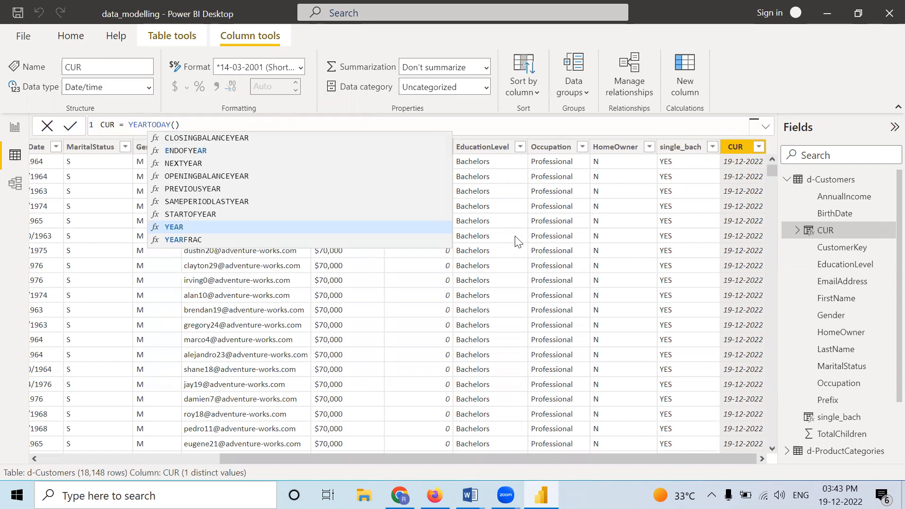
{"action": "key", "text": "Tab"}
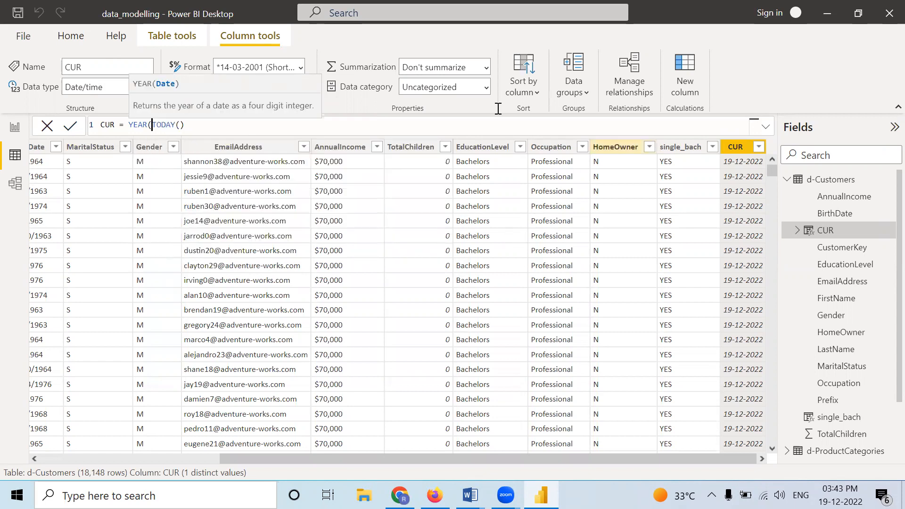
{"action": "left_click", "coordinate": [351, 126]}
{"action": "type", "text": ")"}
{"action": "key", "text": "Return"}
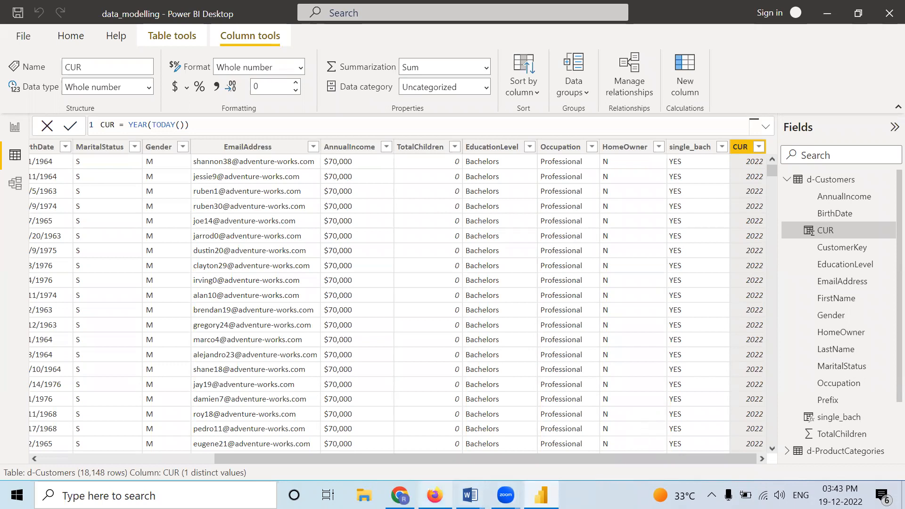
Step: Switch to Firefox, search for MICROSOFT POWERBI DAX in a new tab, and open Microsoft Learn's Data Analysis Expressions (DAX) Reference
{"action": "left_click", "coordinate": [435, 495]}
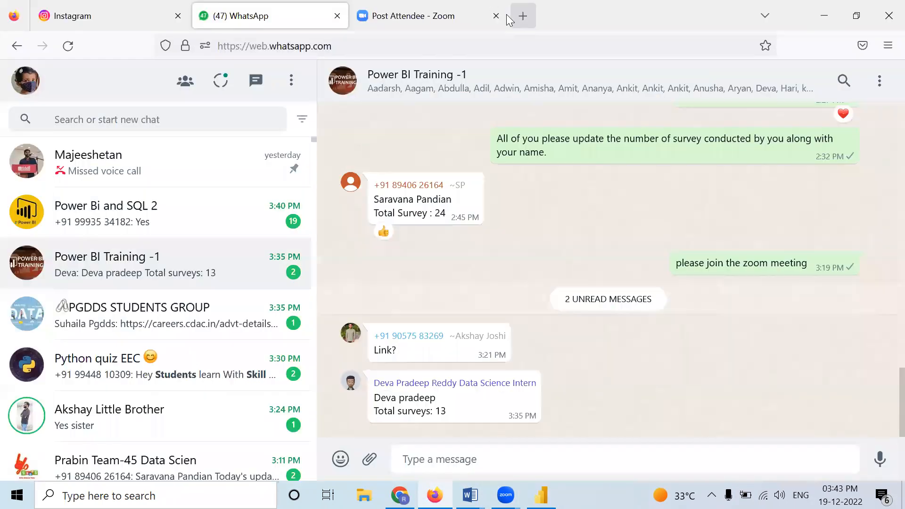
{"action": "left_click", "coordinate": [508, 18]}
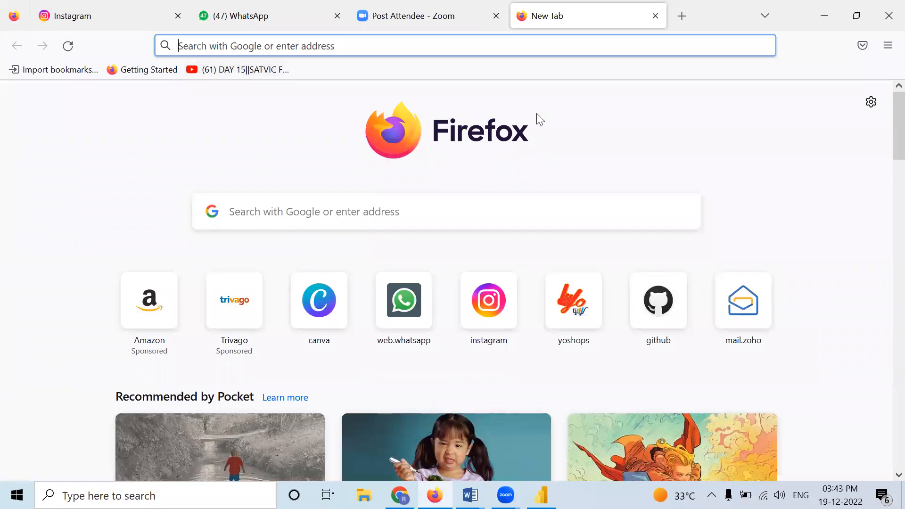
{"action": "type", "text": "DAX"}
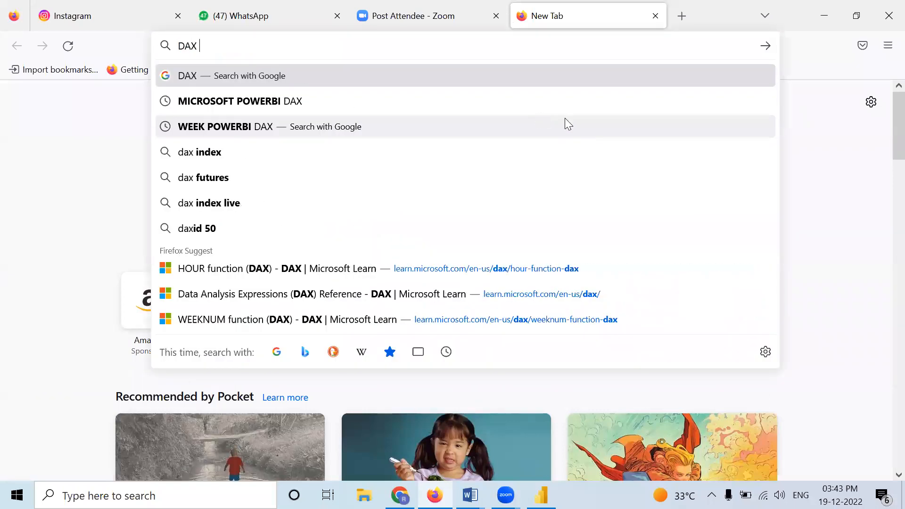
{"action": "type", "text": " MIC"}
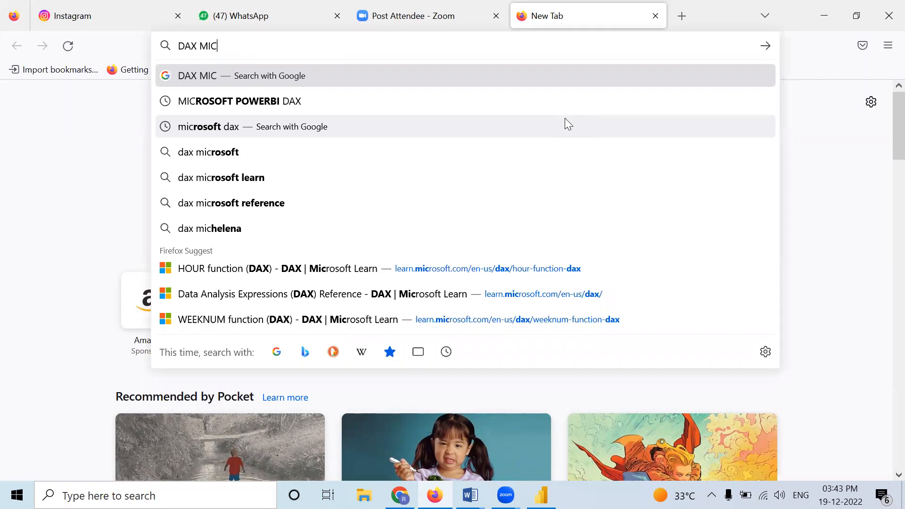
{"action": "left_click", "coordinate": [309, 99]}
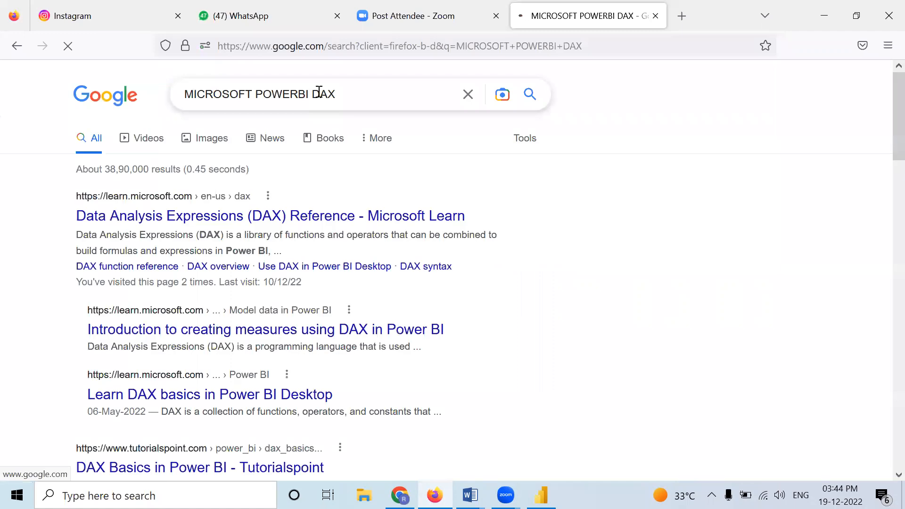
{"action": "left_click", "coordinate": [210, 217]}
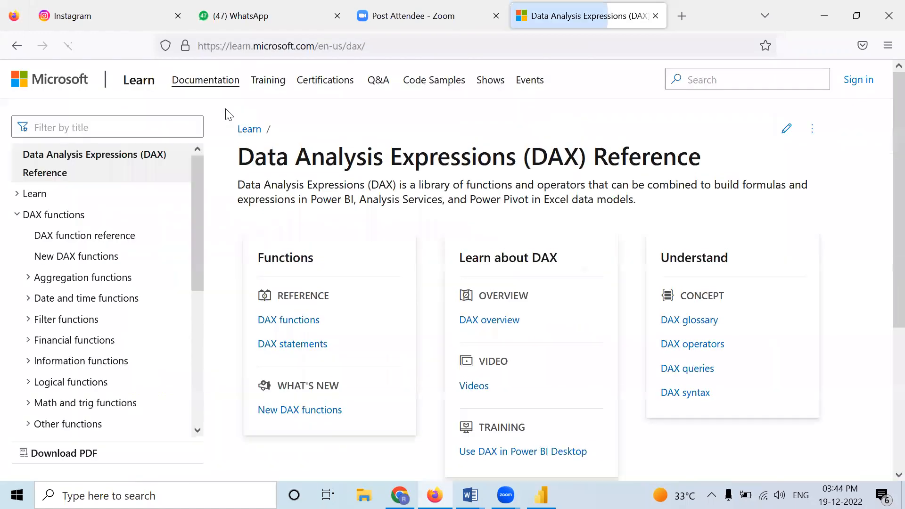
{"action": "key", "text": "ctrl+l"}
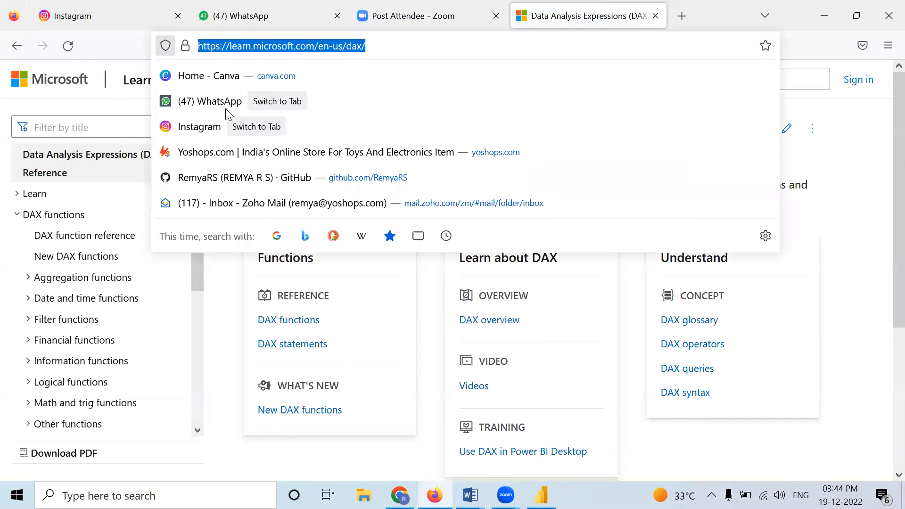
{"action": "left_click", "coordinate": [871, 200]}
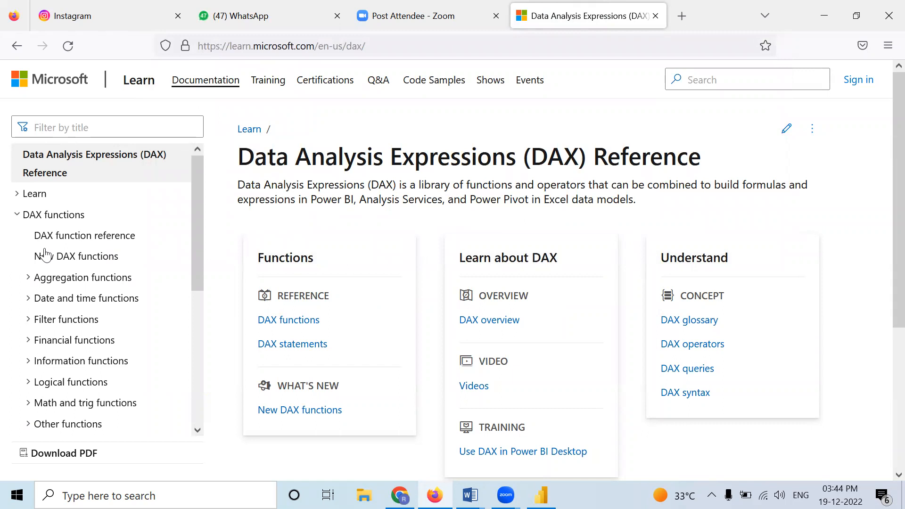
Step: Expand the Date and time functions category in the DAX reference and look through its list of functions
{"action": "left_click", "coordinate": [28, 304]}
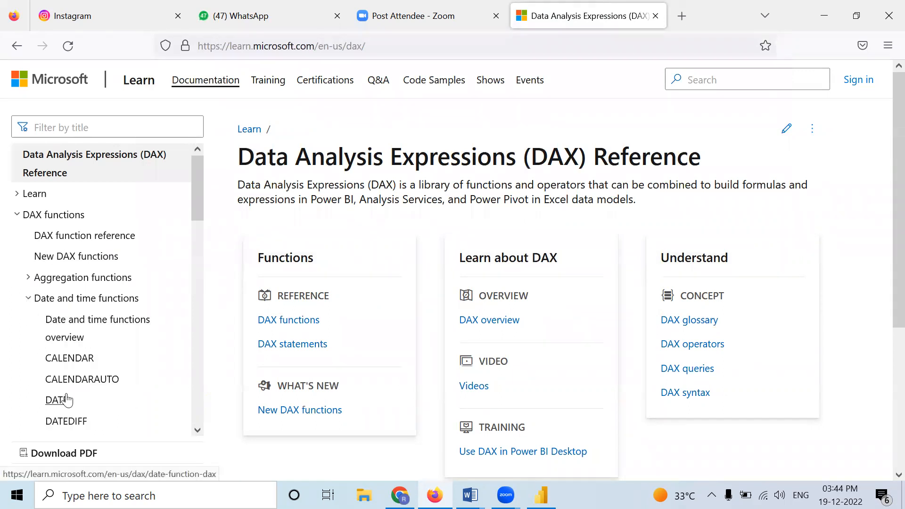
{"action": "scroll", "coordinate": [66, 398], "scroll_direction": "down", "scroll_amount": 3}
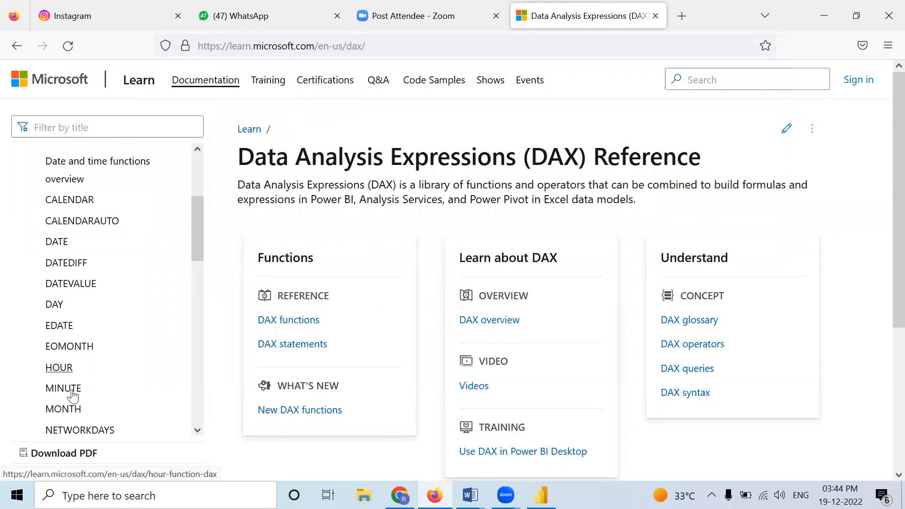
{"action": "scroll", "coordinate": [59, 391], "scroll_direction": "down", "scroll_amount": 5}
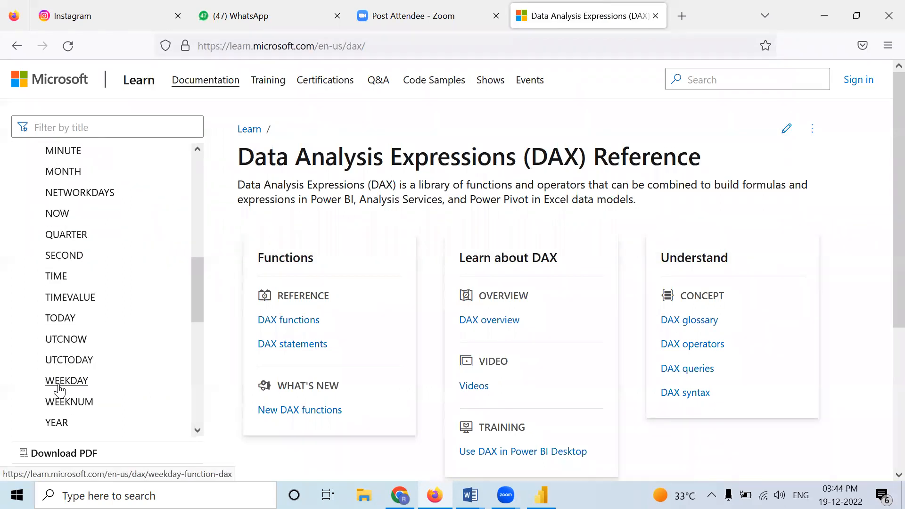
{"action": "scroll", "coordinate": [57, 338], "scroll_direction": "down", "scroll_amount": 2}
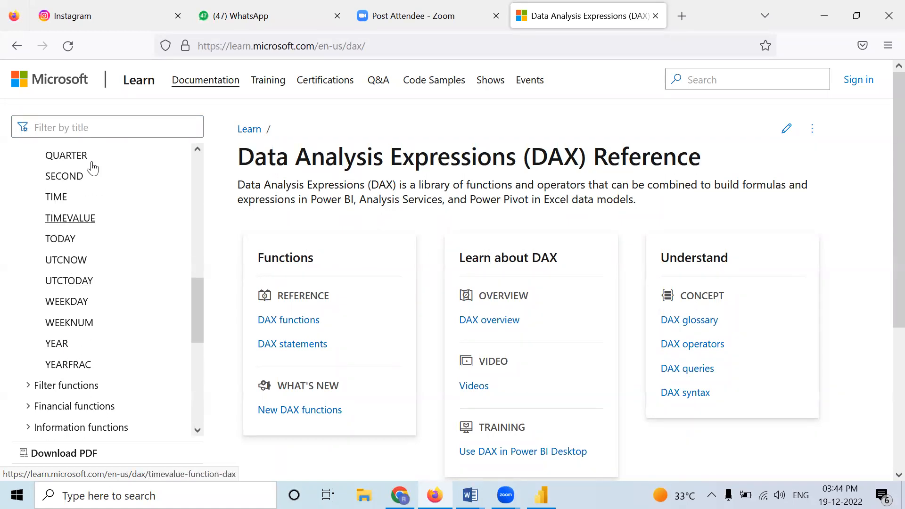
{"action": "scroll", "coordinate": [71, 251], "scroll_direction": "up", "scroll_amount": 5}
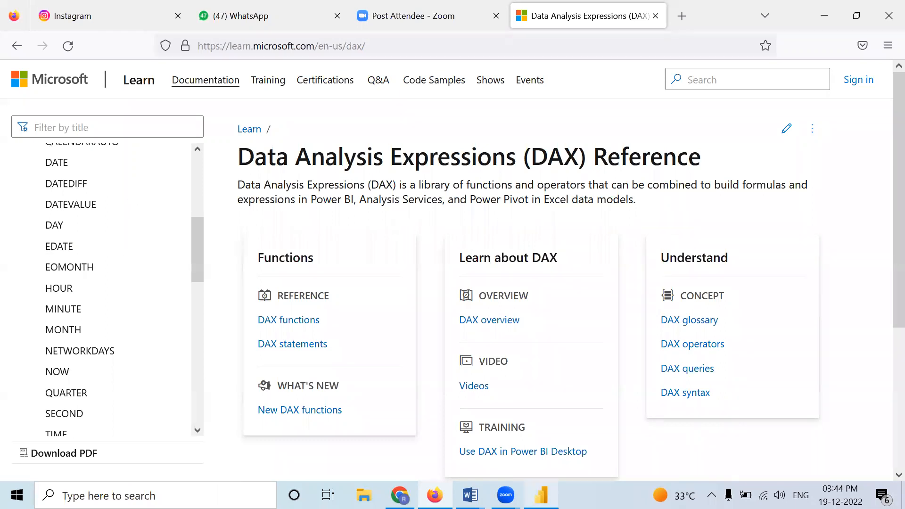
Step: Select the DAX reference page's web address, switch briefly to Zoom, and return to Power BI Desktop
{"action": "left_click_drag", "start_coordinate": [373, 46], "coordinate": [162, 47]}
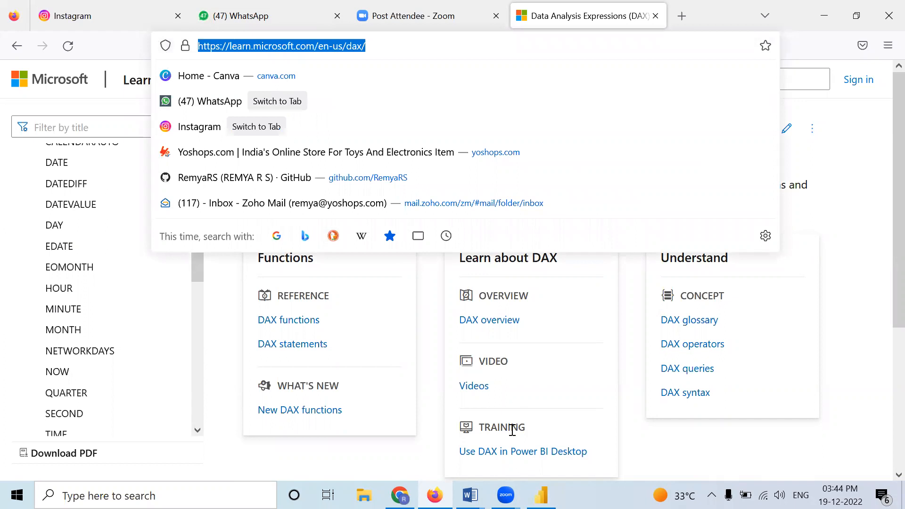
{"action": "left_click", "coordinate": [505, 496]}
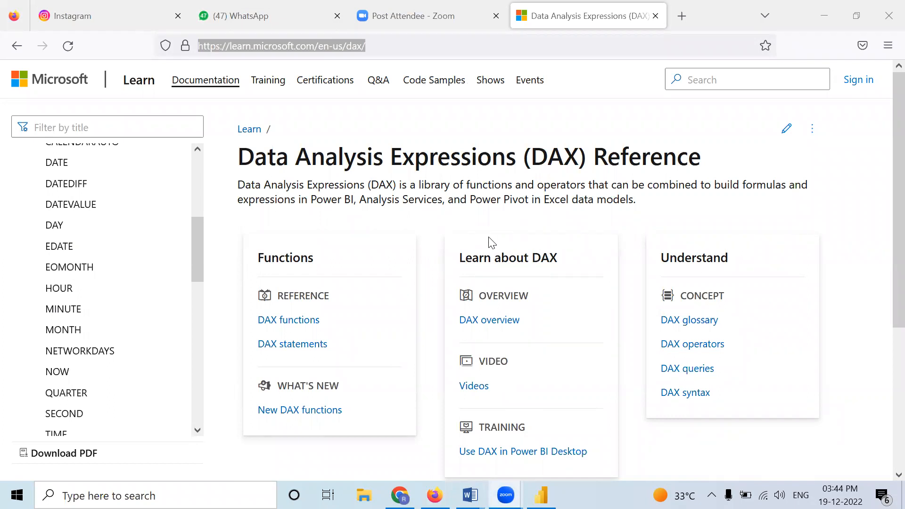
{"action": "left_click", "coordinate": [636, 113]}
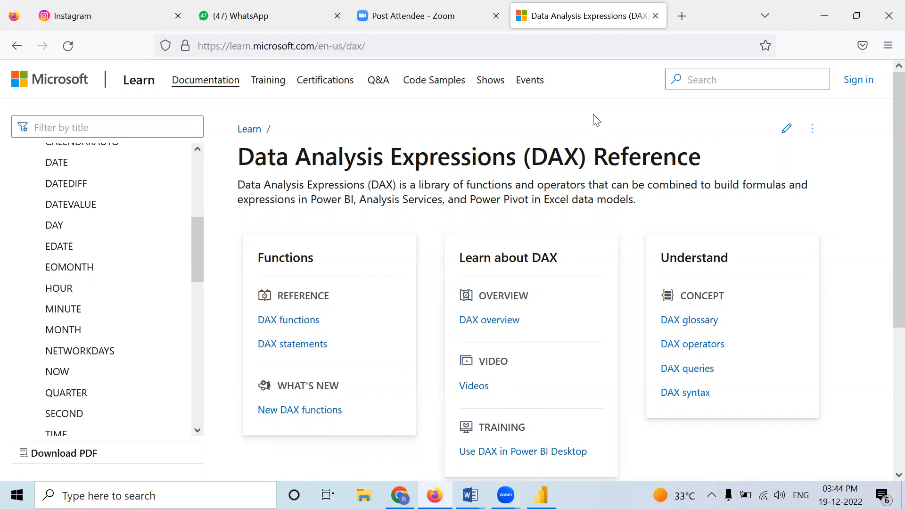
{"action": "left_click", "coordinate": [824, 16]}
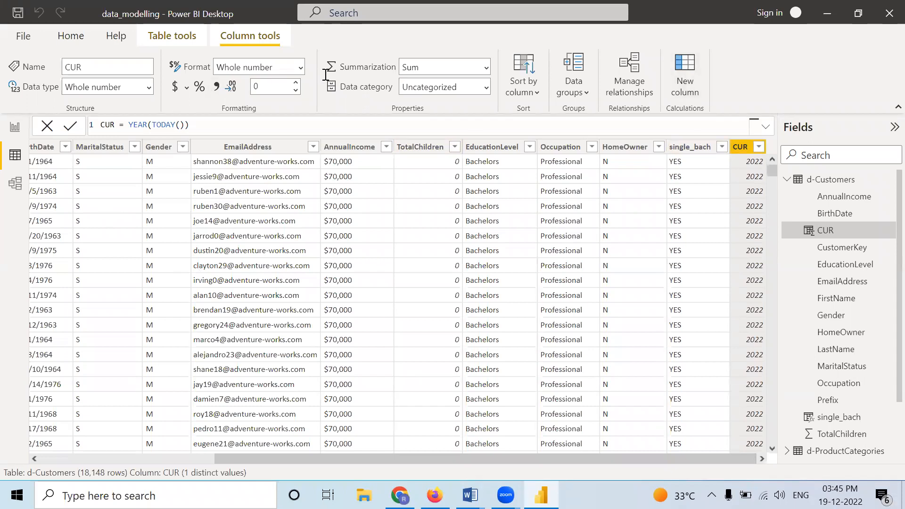
Step: Start a new calculated column in d-Customers and name it Birth_year in its formula
{"action": "left_click", "coordinate": [685, 75]}
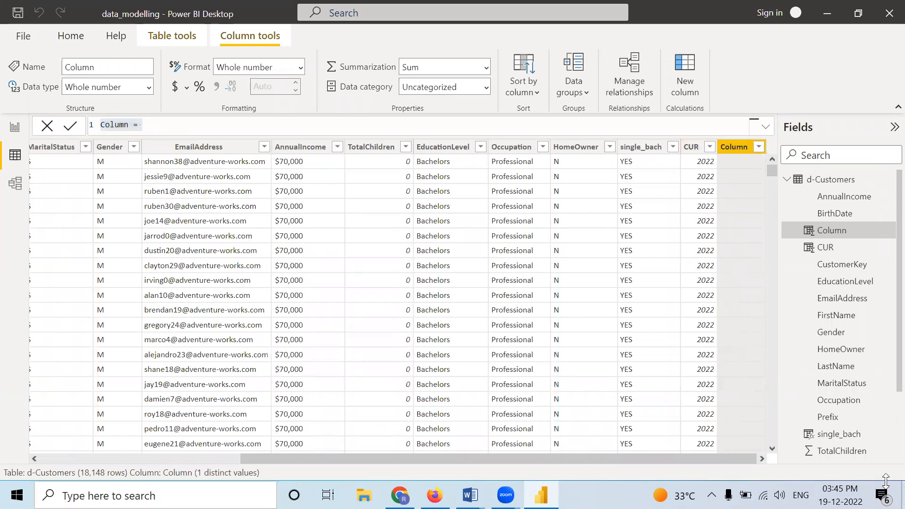
{"action": "left_click", "coordinate": [176, 16]}
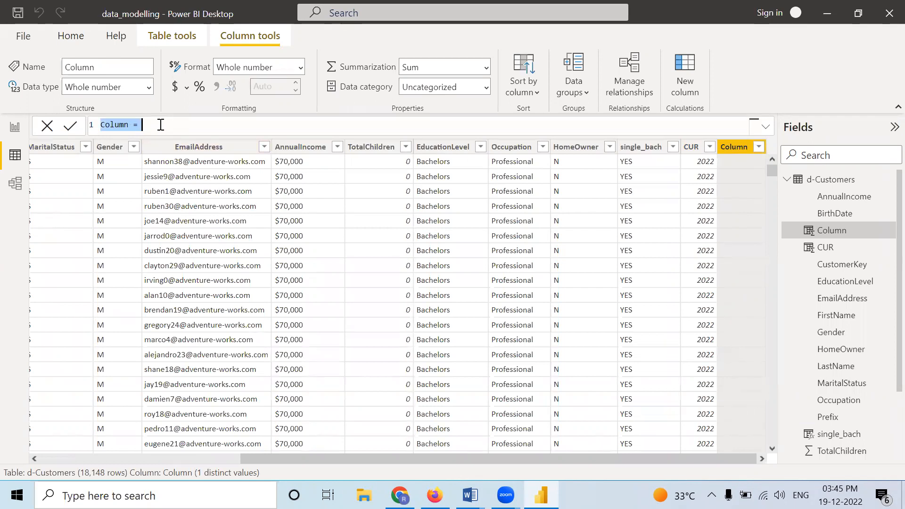
{"action": "type", "text": "B"}
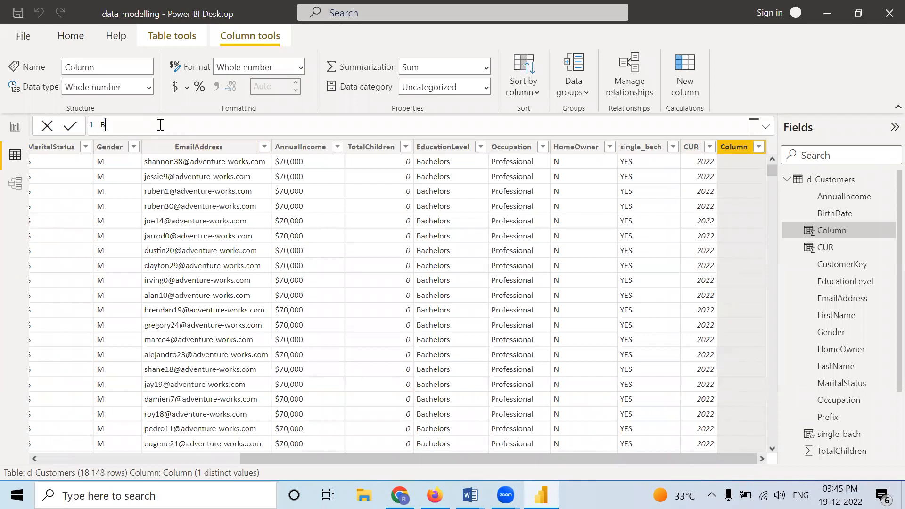
{"action": "type", "text": "irth_yearv"}
{"action": "key", "text": "BackSpace"}
{"action": "type", "text": "="}
Step: Define Birth_year as YEAR('d-Customers'[BirthDate]) and commit the formula
{"action": "type", "text": "ye"}
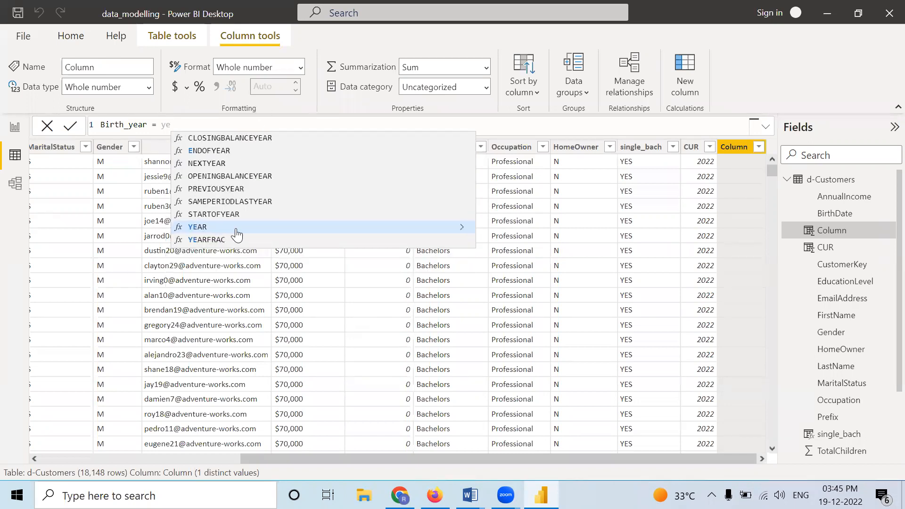
{"action": "left_click", "coordinate": [236, 228]}
{"action": "type", "text": "bir"}
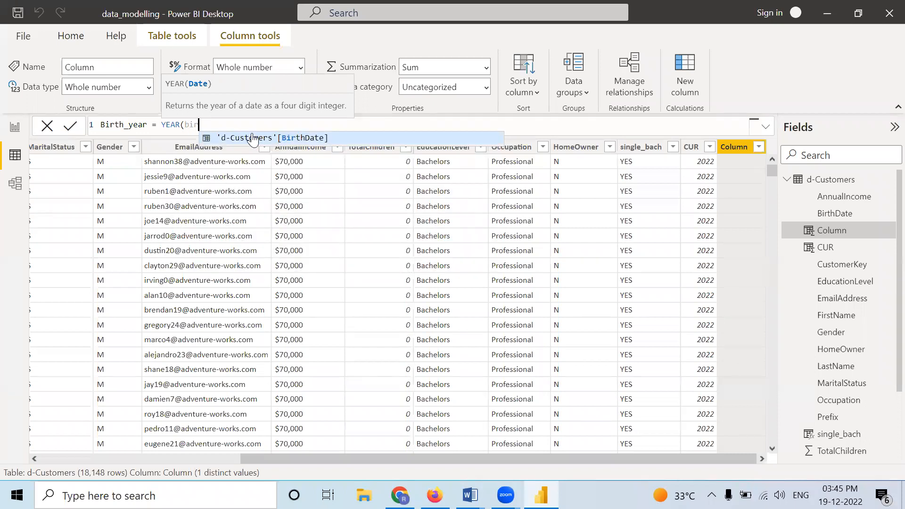
{"action": "left_click", "coordinate": [254, 139]}
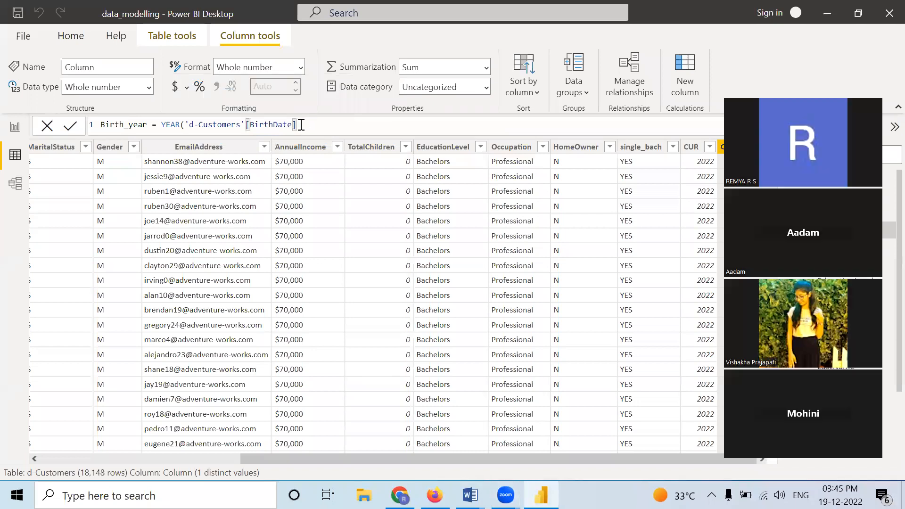
{"action": "type", "text": ")"}
{"action": "key", "text": "Return"}
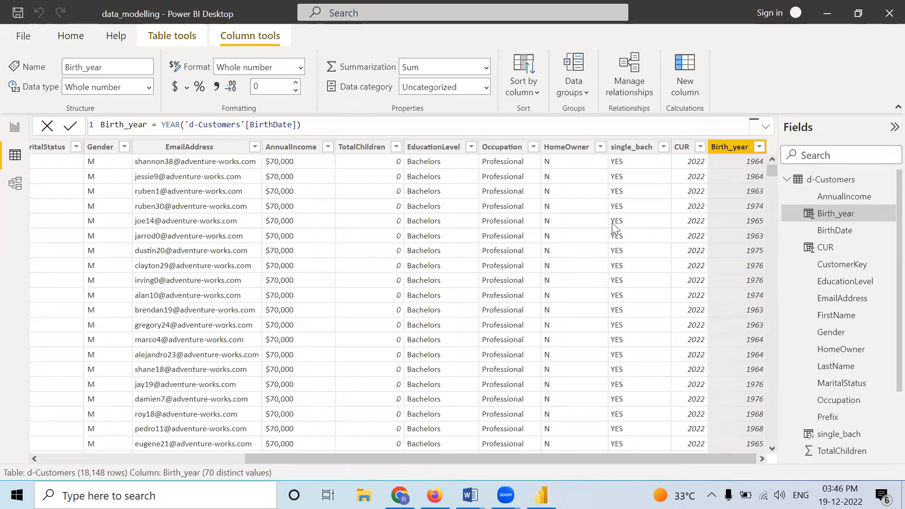
Step: Add a calculated column Age = 'd-Customers'[CUR]-'d-Customers'[Birth_year] to the d-Customers table
{"action": "left_click", "coordinate": [689, 78]}
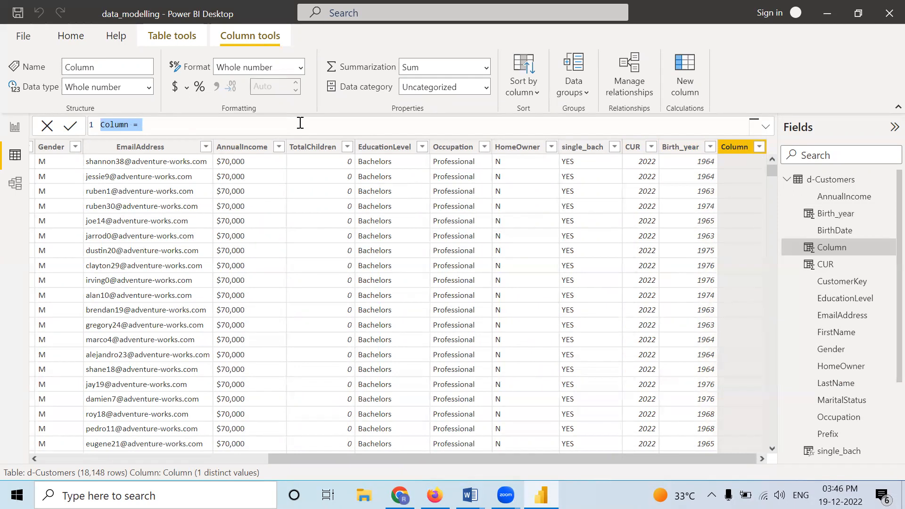
{"action": "key", "text": "BackSpace"}
{"action": "type", "text": "Age = "}
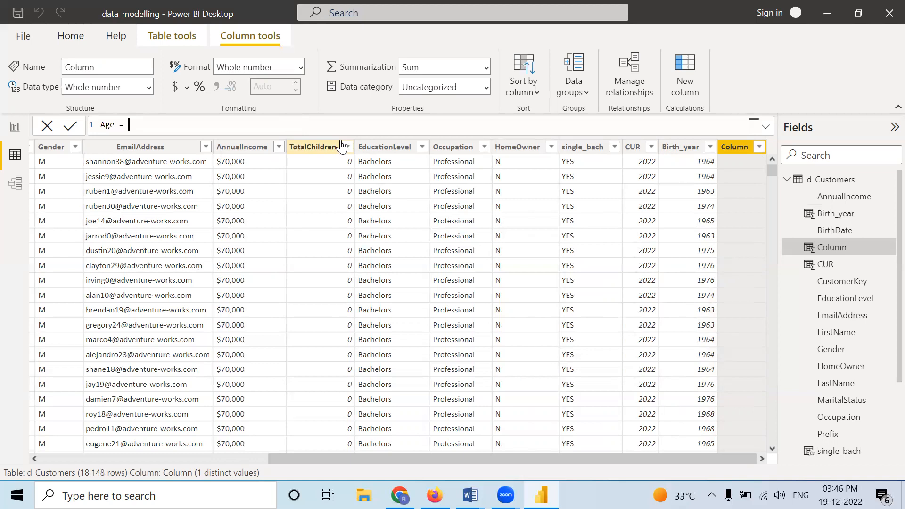
{"action": "type", "text": "cur"}
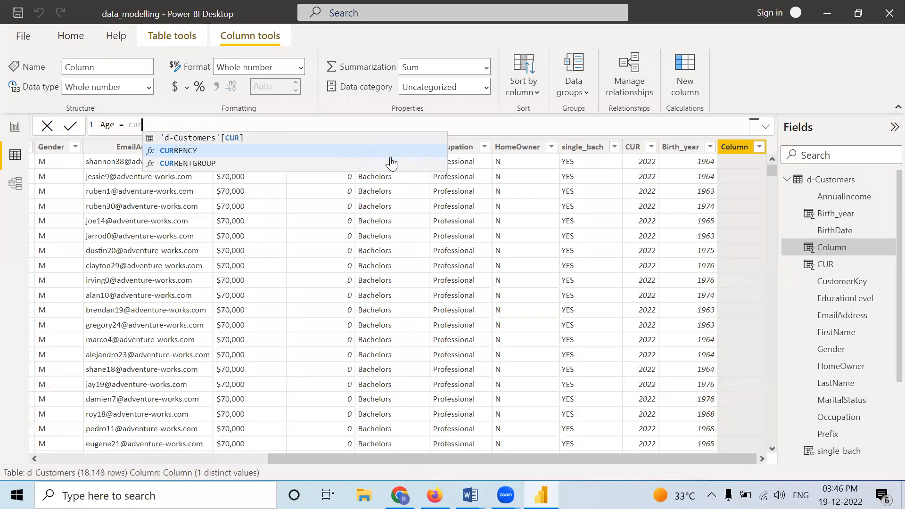
{"action": "left_click", "coordinate": [312, 138]}
{"action": "type", "text": "-"}
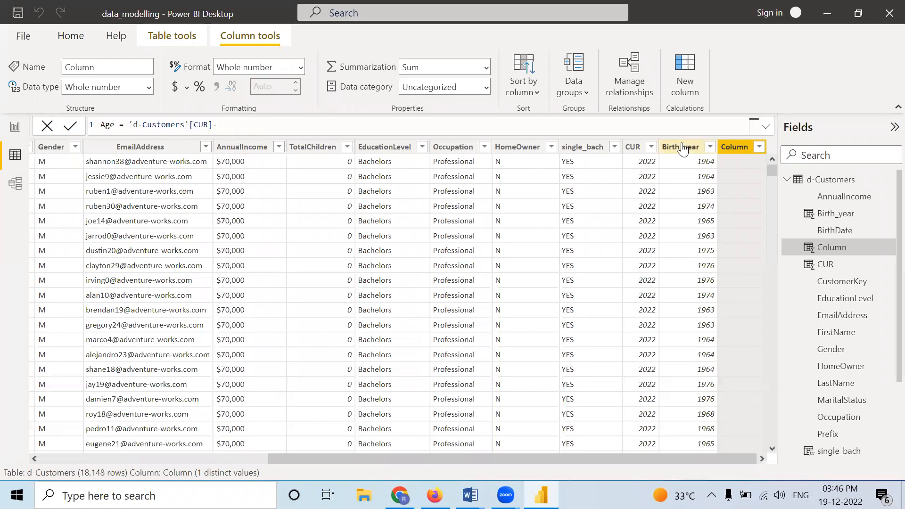
{"action": "type", "text": "bi"}
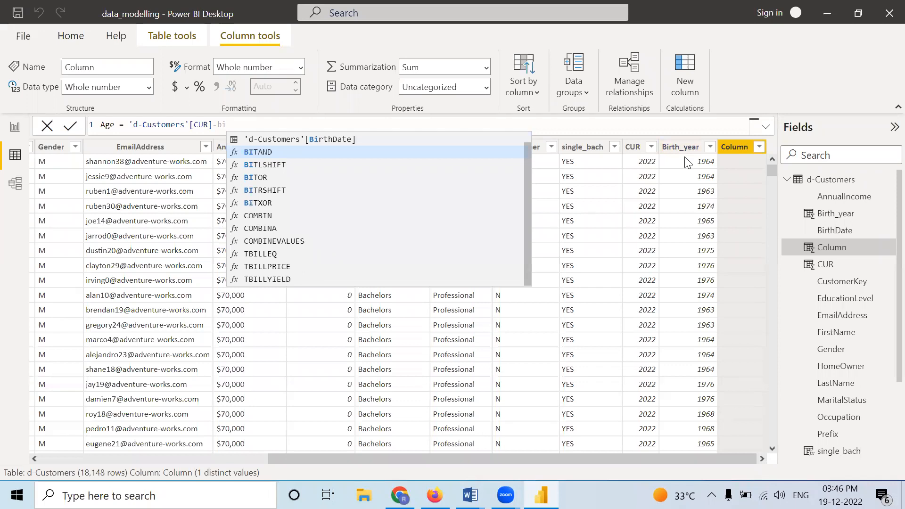
{"action": "type", "text": "r"}
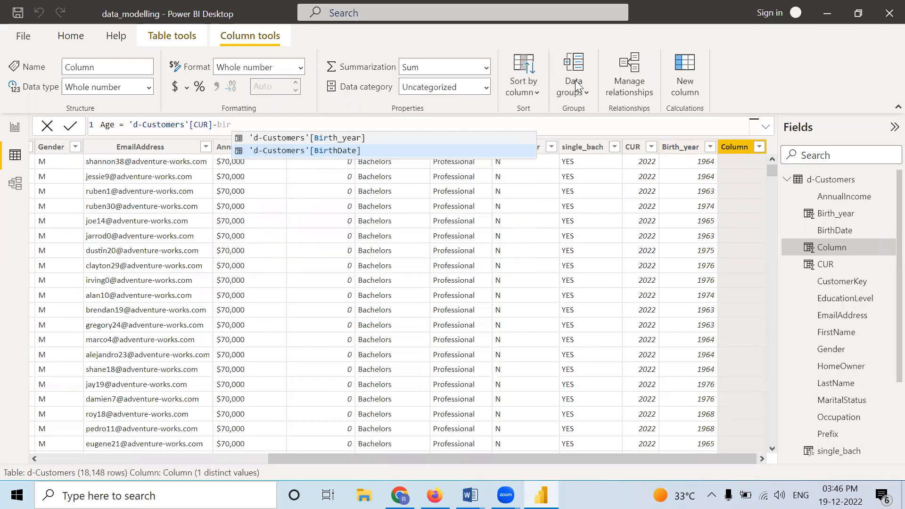
{"action": "left_click", "coordinate": [327, 137]}
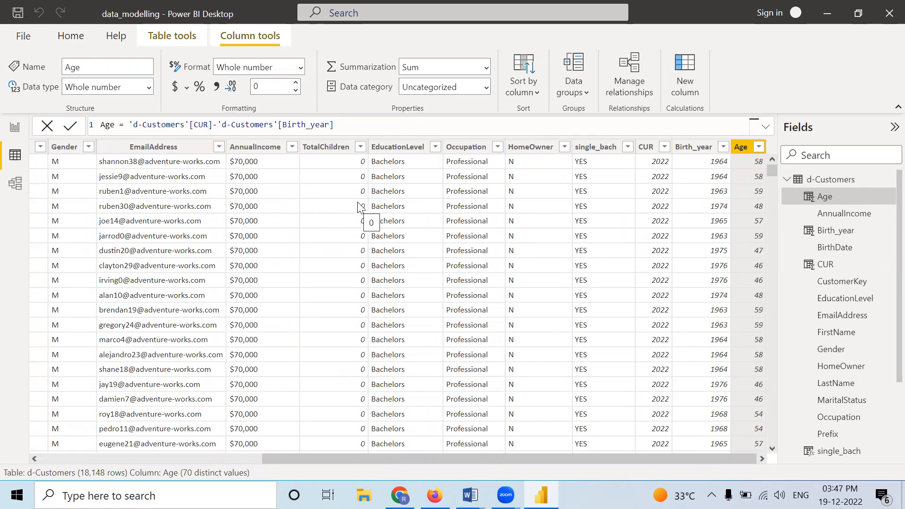
Step: Find Notepad through the Windows search and open a blank document in it
{"action": "left_click_drag", "start_coordinate": [309, 461], "coordinate": [277, 489]}
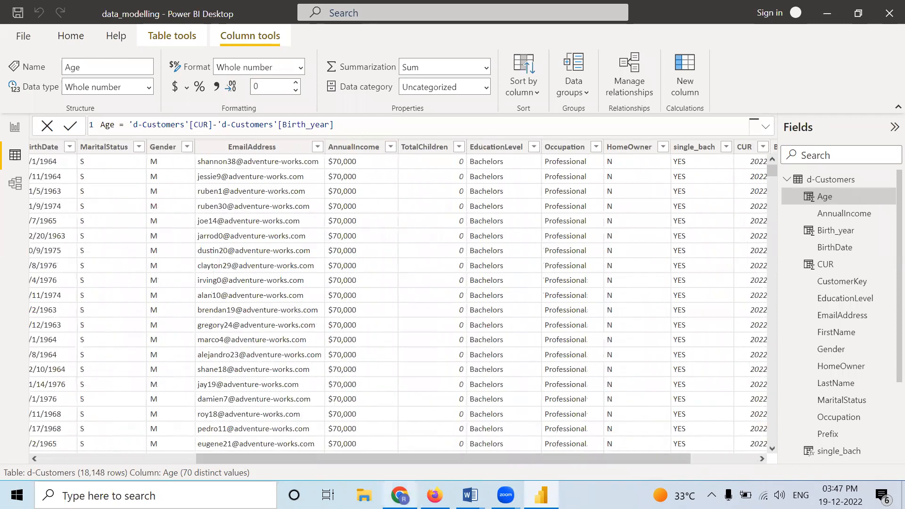
{"action": "left_click", "coordinate": [197, 492]}
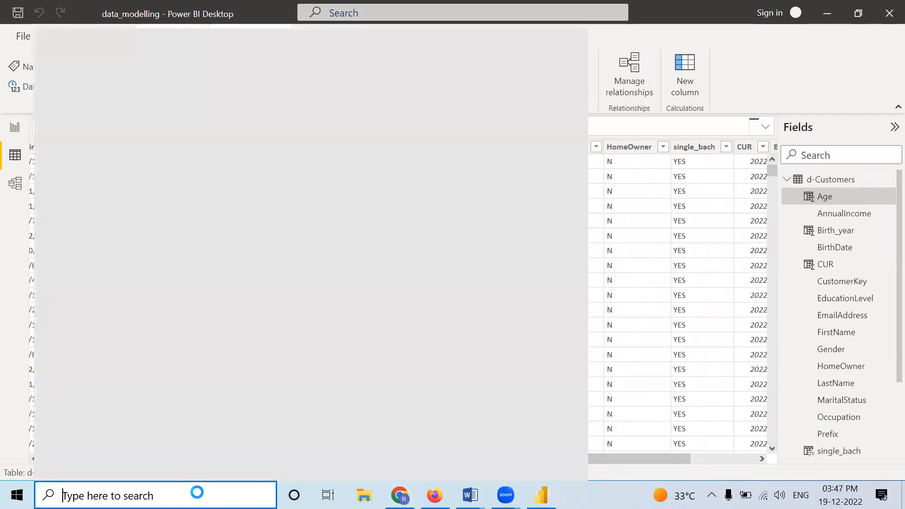
{"action": "type", "text": "no"}
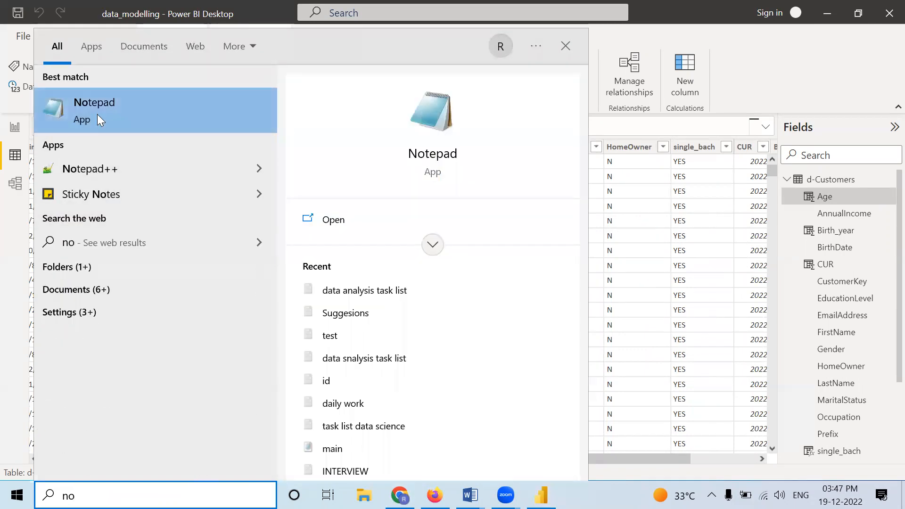
{"action": "left_click", "coordinate": [97, 115]}
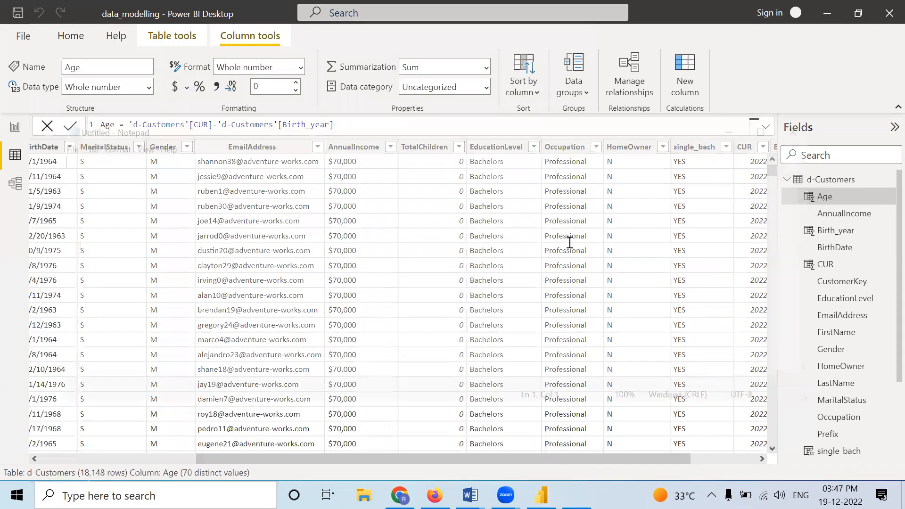
Step: Write the lines January Jan, feb, mar and apr in the note as abbreviation examples, and minimize Notepad
{"action": "type", "text": "January "}
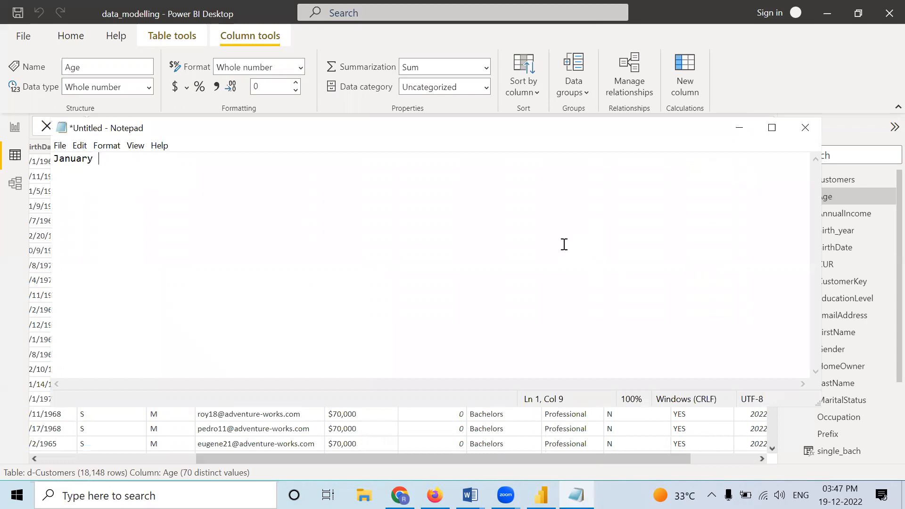
{"action": "type", "text": "Jan"}
{"action": "key", "text": "Return"}
{"action": "type", "text": "feb "}
{"action": "type", "text": "mar"}
{"action": "key", "text": "Return"}
{"action": "type", "text": "apr"}
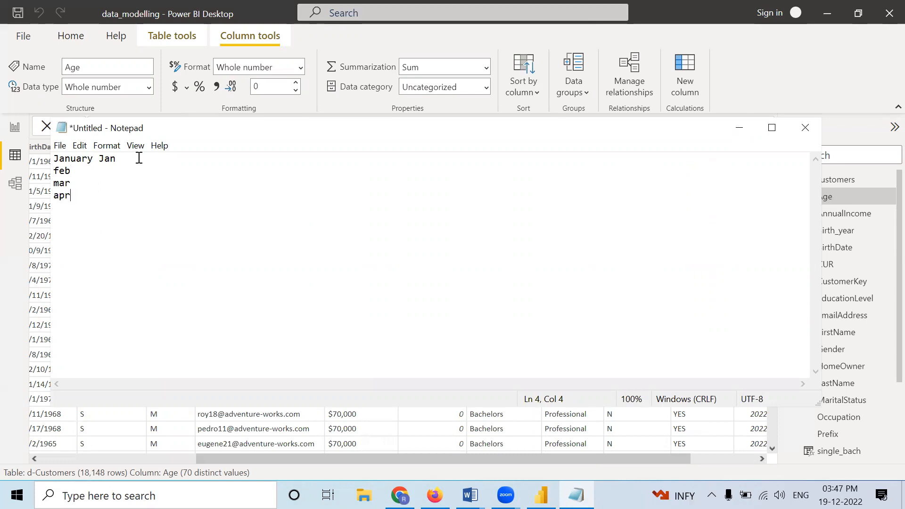
{"action": "left_click", "coordinate": [739, 128]}
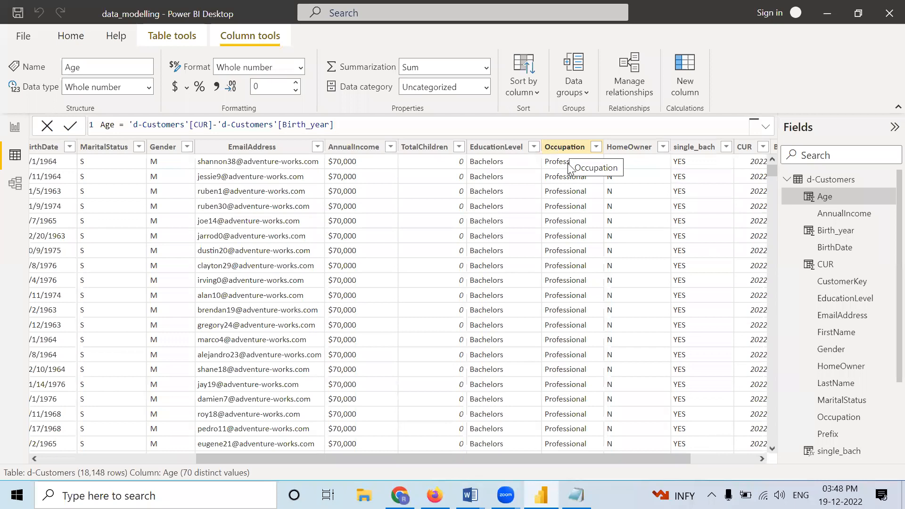
Step: Create a new calculated column in d-Customers with the formula occ = LEFT('d-Customers'[Occupation],3)
{"action": "left_click", "coordinate": [697, 459]}
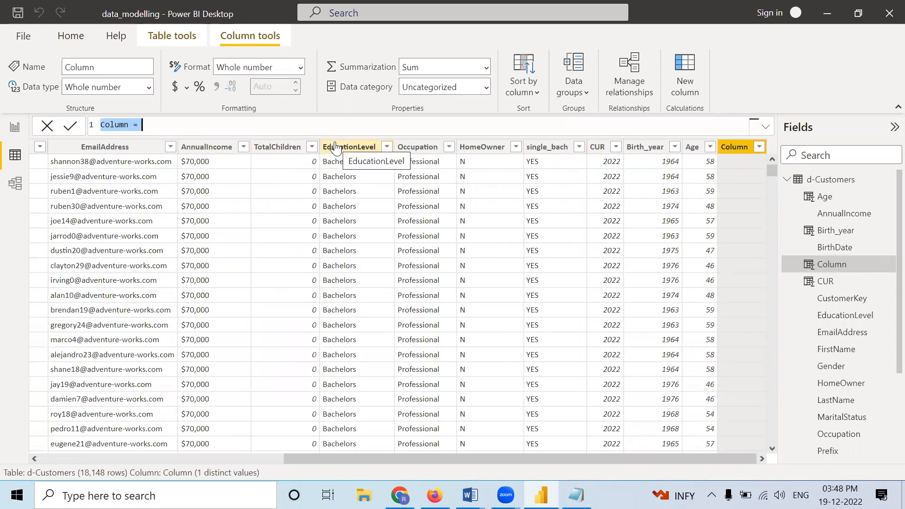
{"action": "type", "text": "o"}
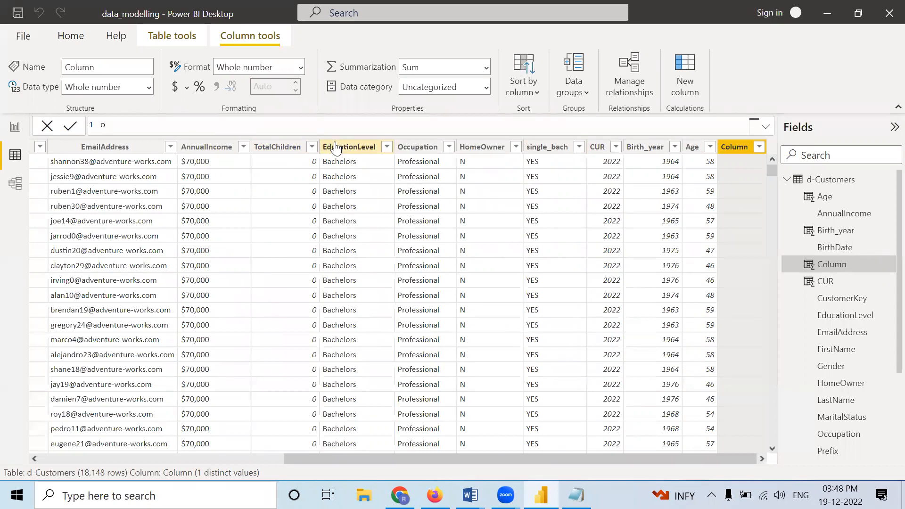
{"action": "type", "text": "cc="}
{"action": "type", "text": "le"}
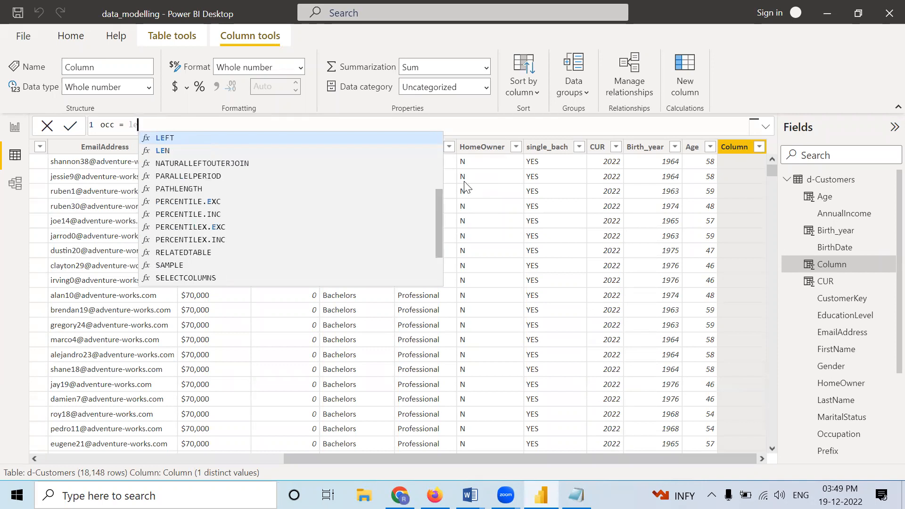
{"action": "key", "text": "Tab"}
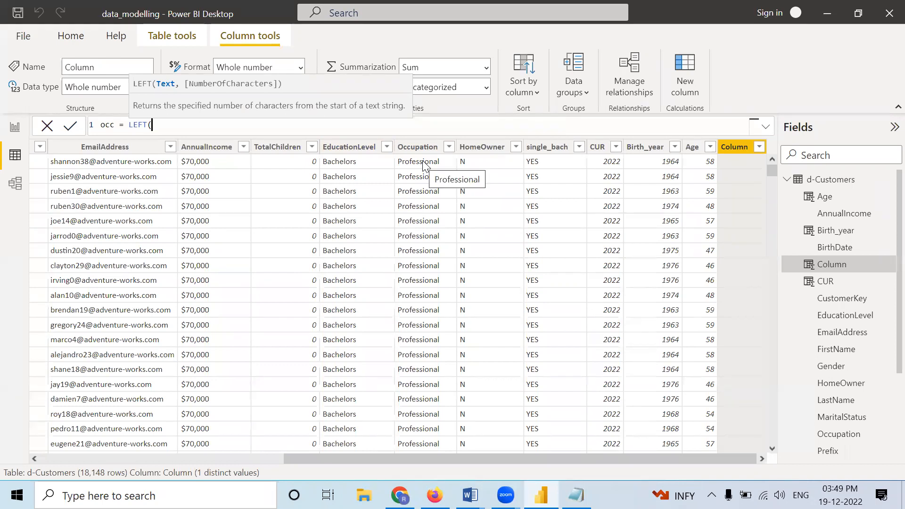
{"action": "type", "text": "occ"}
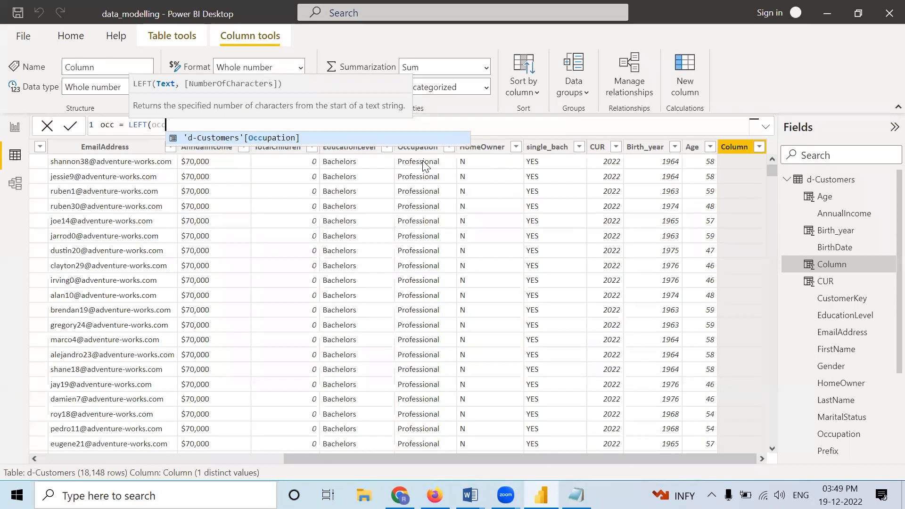
{"action": "left_click", "coordinate": [214, 138]}
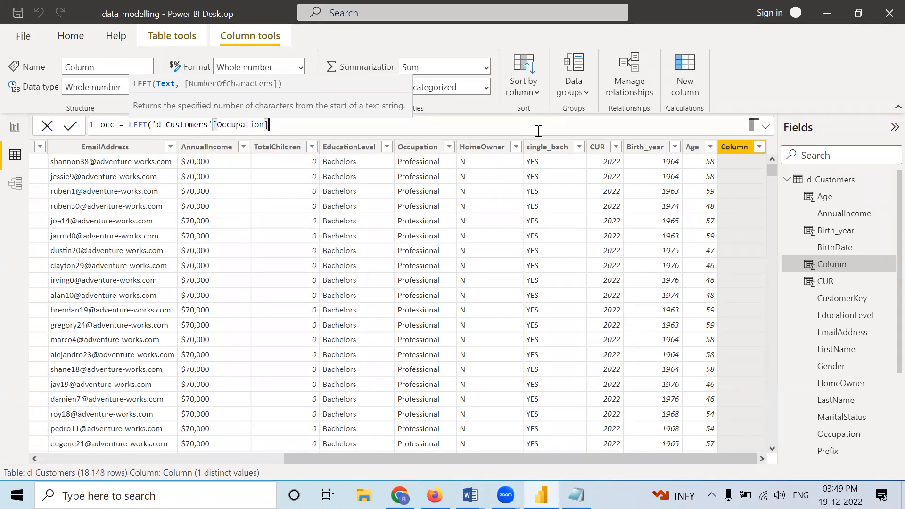
{"action": "type", "text": ",3)"}
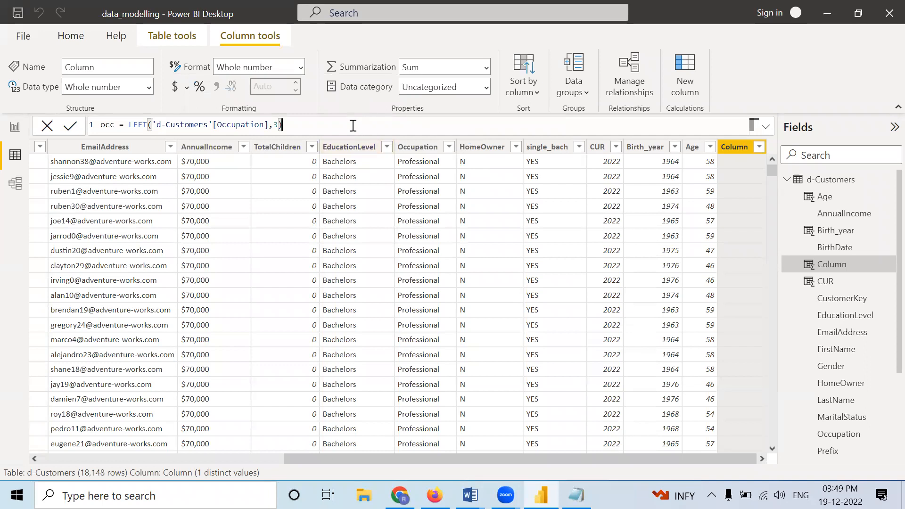
Step: Change the number of characters in the occ column's LEFT formula to 4 and commit it
{"action": "double_click", "coordinate": [276, 125]}
{"action": "type", "text": "4"}
{"action": "key", "text": "Return"}
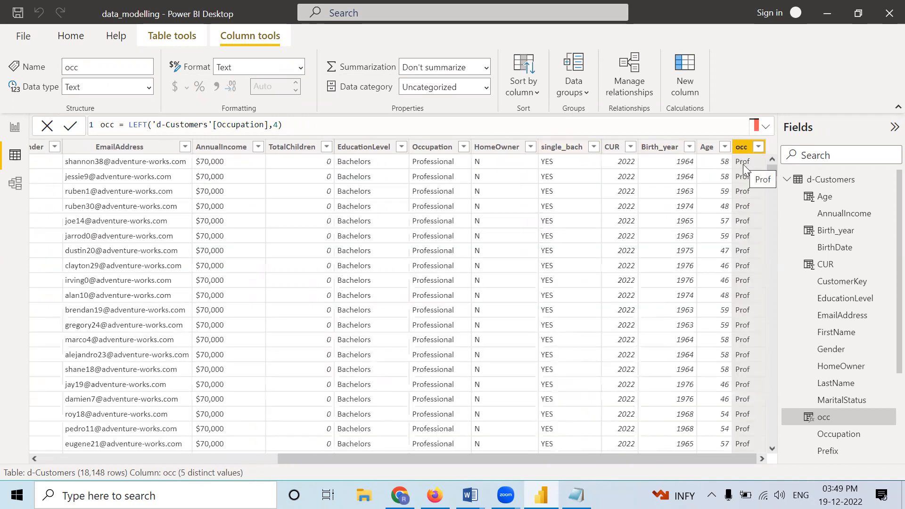
Step: Examine the distinct values in the filter lists of the Occupation and occ columns to compare them
{"action": "left_click", "coordinate": [464, 147]}
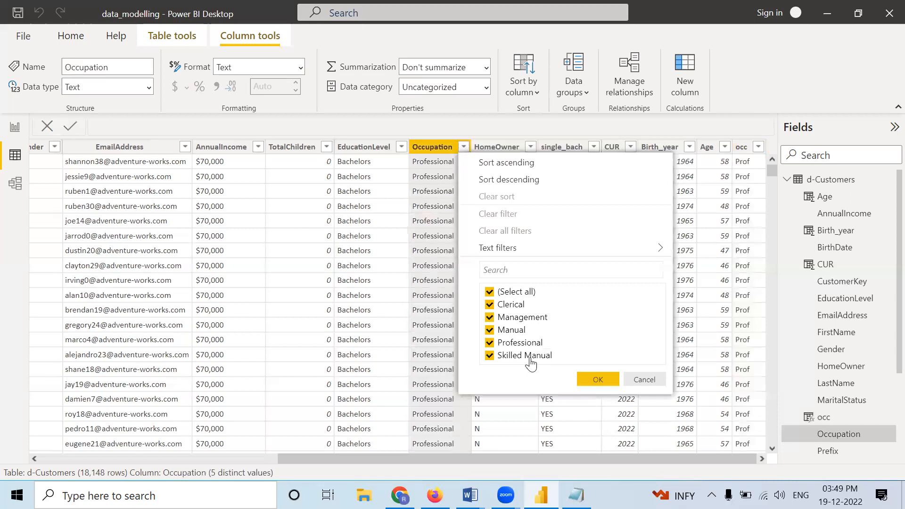
{"action": "left_click", "coordinate": [761, 145]}
{"action": "left_click", "coordinate": [759, 146]}
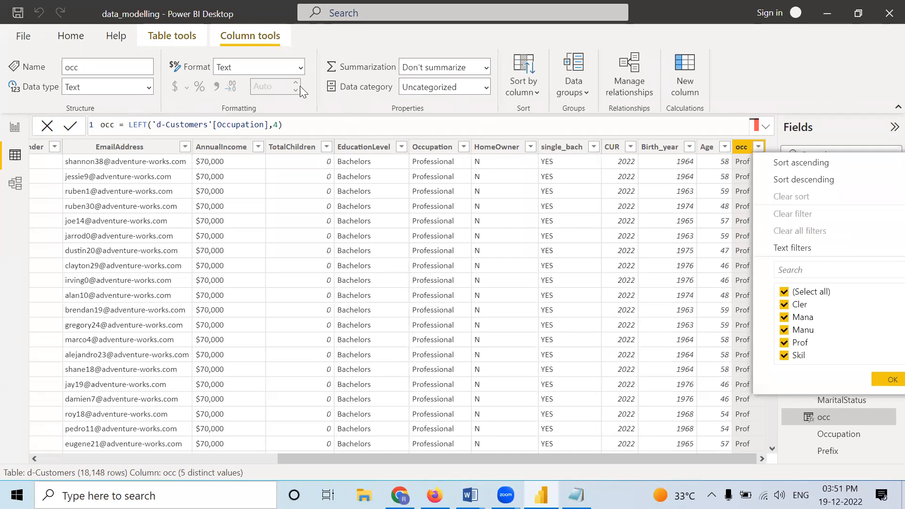
Step: Add a new calculated column to d-Customers and name it user_name
{"action": "left_click", "coordinate": [586, 79]}
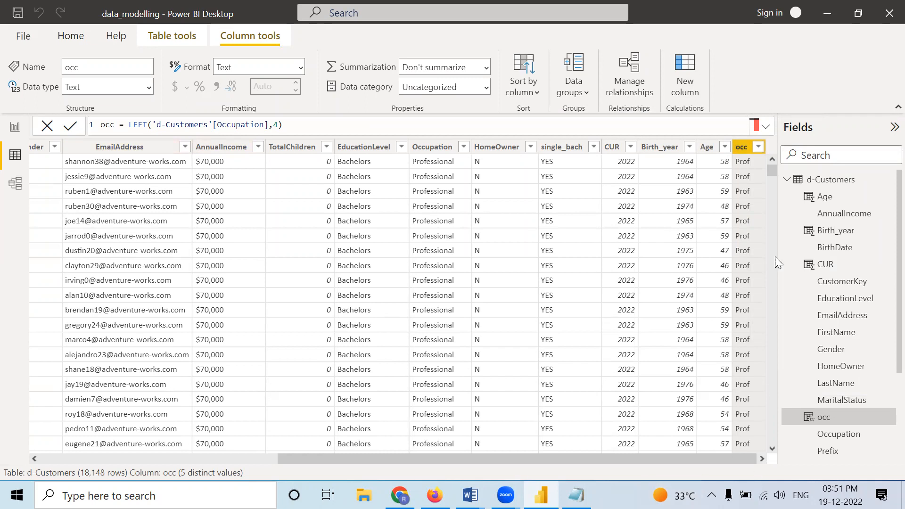
{"action": "left_click", "coordinate": [696, 79]}
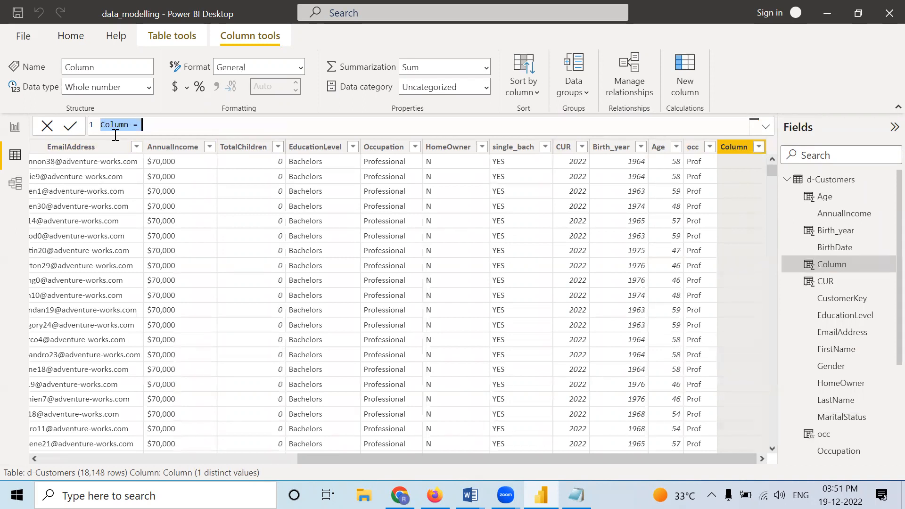
{"action": "type", "text": "userid="}
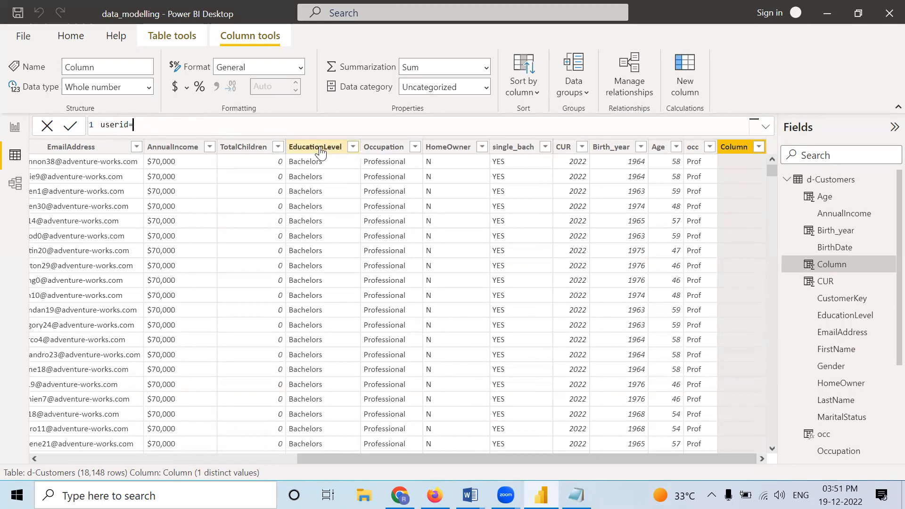
{"action": "key", "text": "BackSpace"}
{"action": "key", "text": "BackSpace"}
{"action": "key", "text": "BackSpace"}
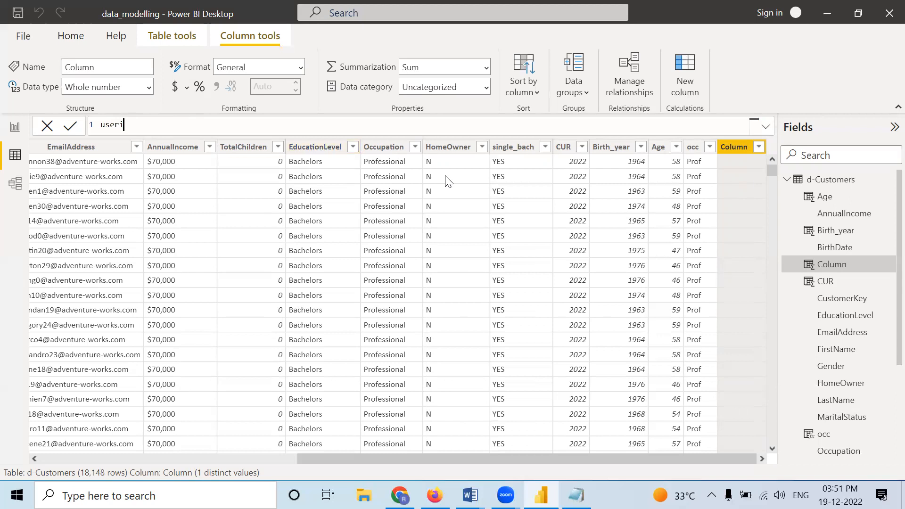
{"action": "type", "text": "_name "}
{"action": "type", "text": "="}
{"action": "type", "text": " ="}
{"action": "type", "text": "le"}
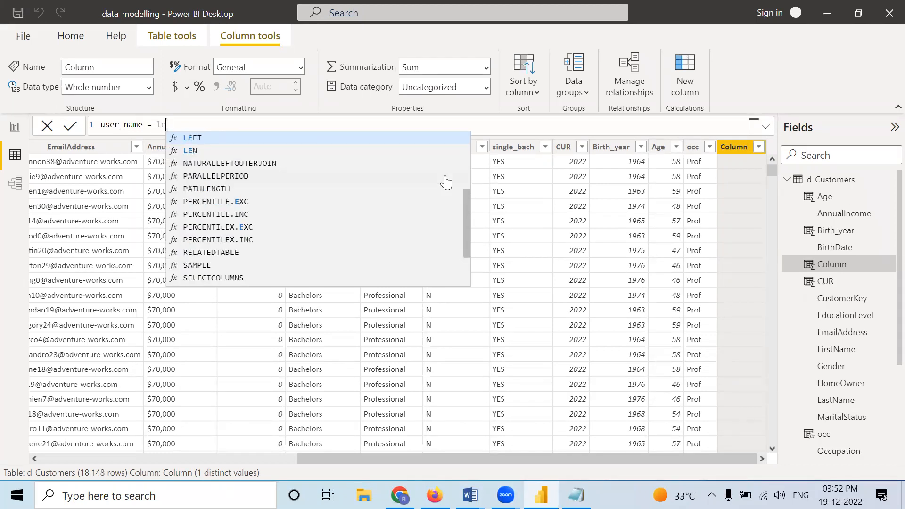
Step: Begin the user_name formula with the LEFT function, using 'd-Customers'[EmailAddress] as its text argument
{"action": "left_click", "coordinate": [454, 140]}
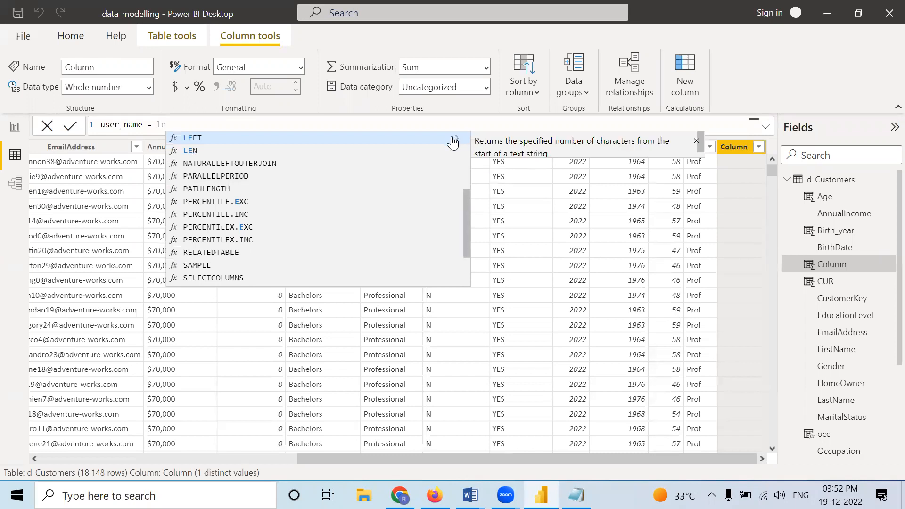
{"action": "left_click", "coordinate": [415, 140]}
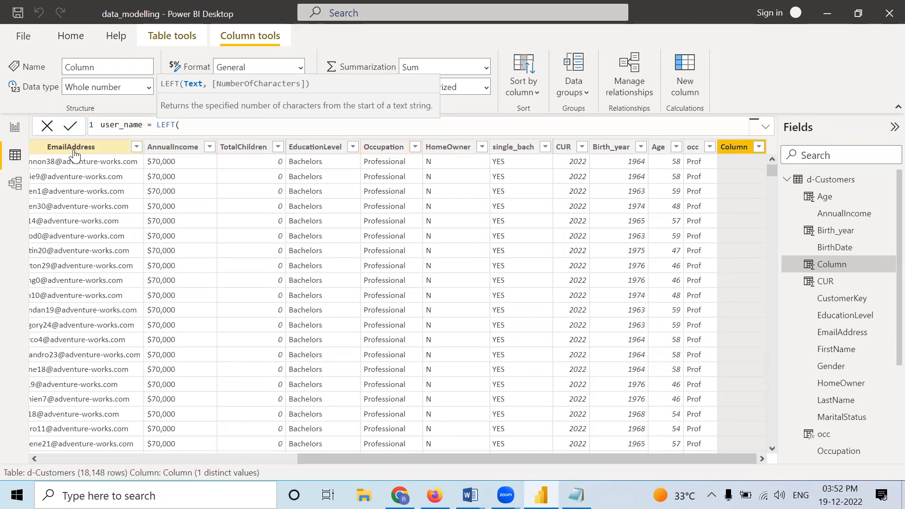
{"action": "type", "text": "em"}
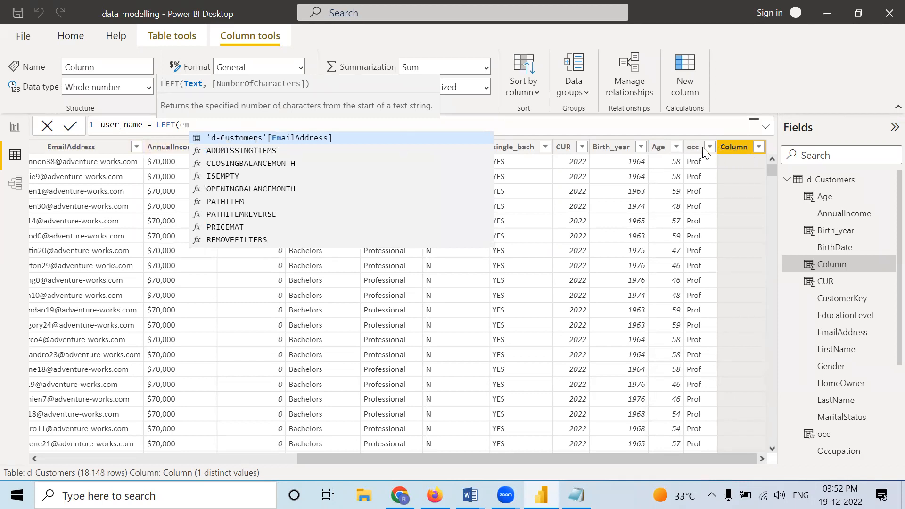
{"action": "left_click", "coordinate": [287, 140]}
{"action": "type", "text": ","}
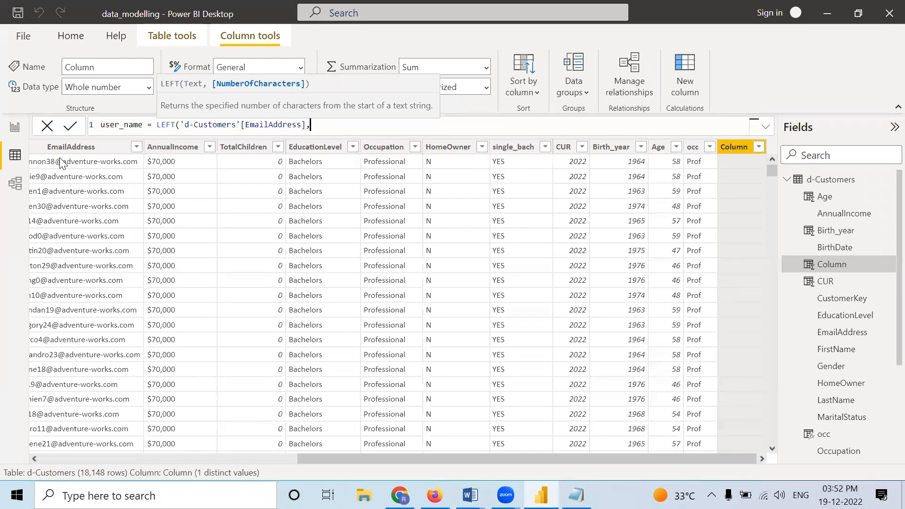
{"action": "type", "text": "se"}
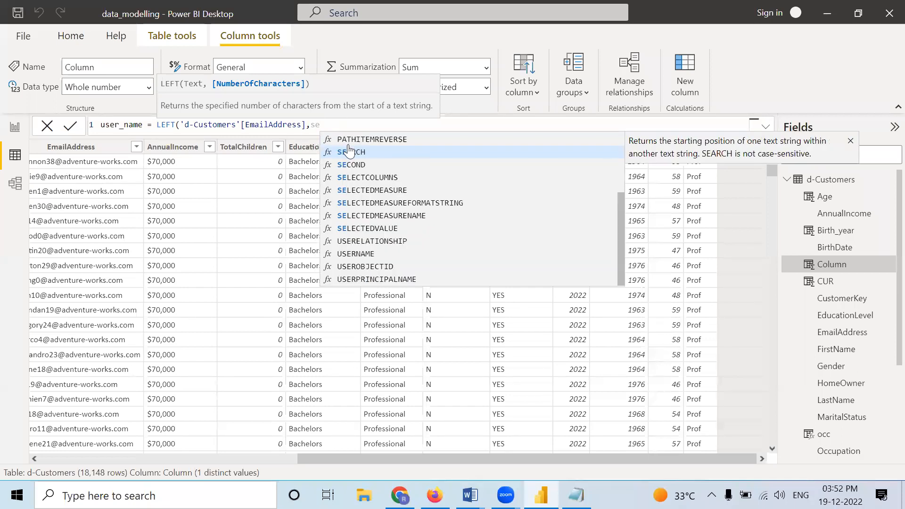
Step: Complete user_name's LEFT formula with SEARCH("@",'d-Customers'[EmailAddress]) as the number of characters and commit it
{"action": "left_click", "coordinate": [349, 154]}
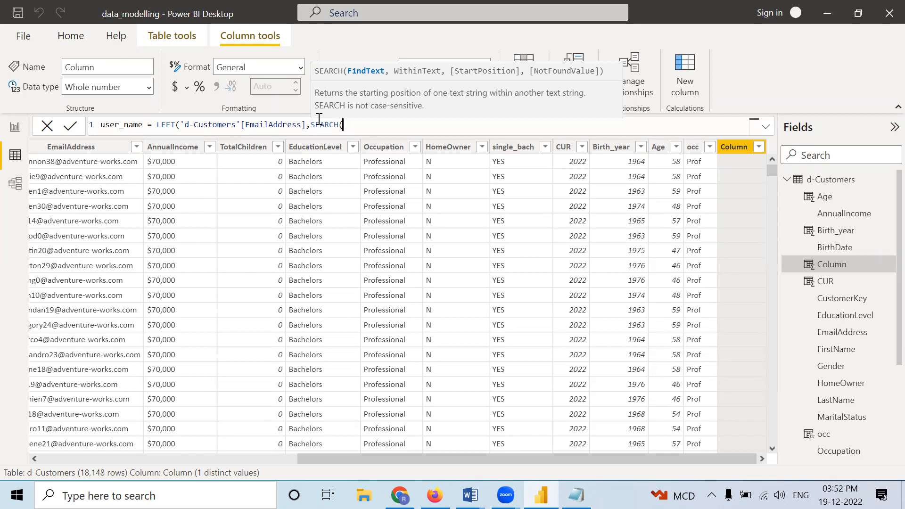
{"action": "type", "text": "\"\""}
{"action": "key", "text": "Left"}
{"action": "type", "text": "@"}
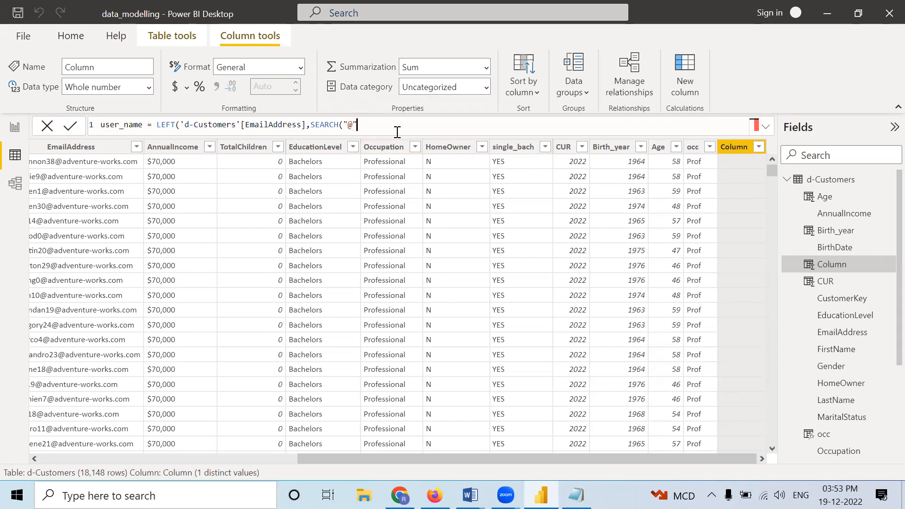
{"action": "type", "text": ","}
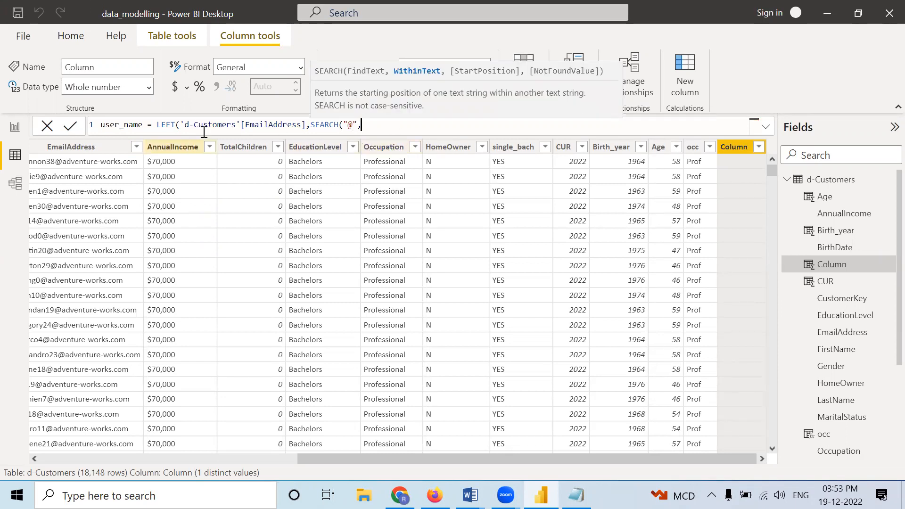
{"action": "type", "text": "em"}
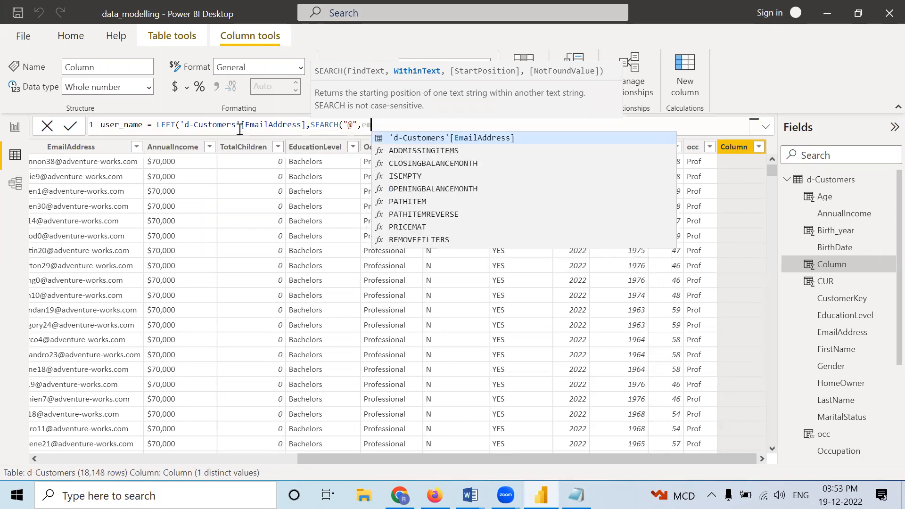
{"action": "left_click", "coordinate": [452, 137]}
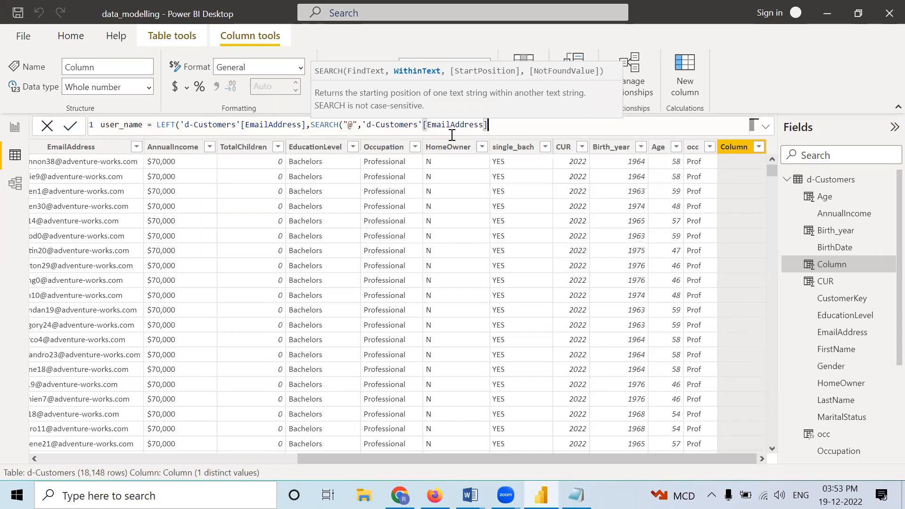
{"action": "type", "text": ")"}
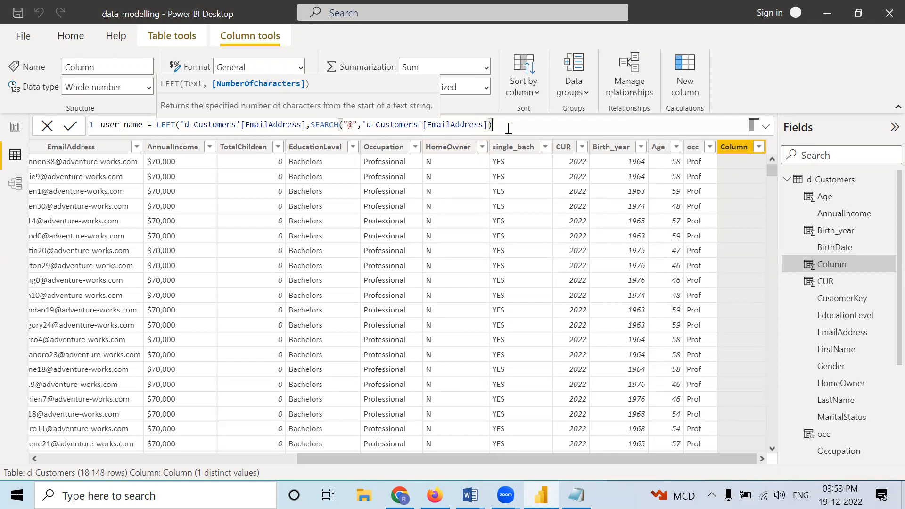
{"action": "type", "text": ")"}
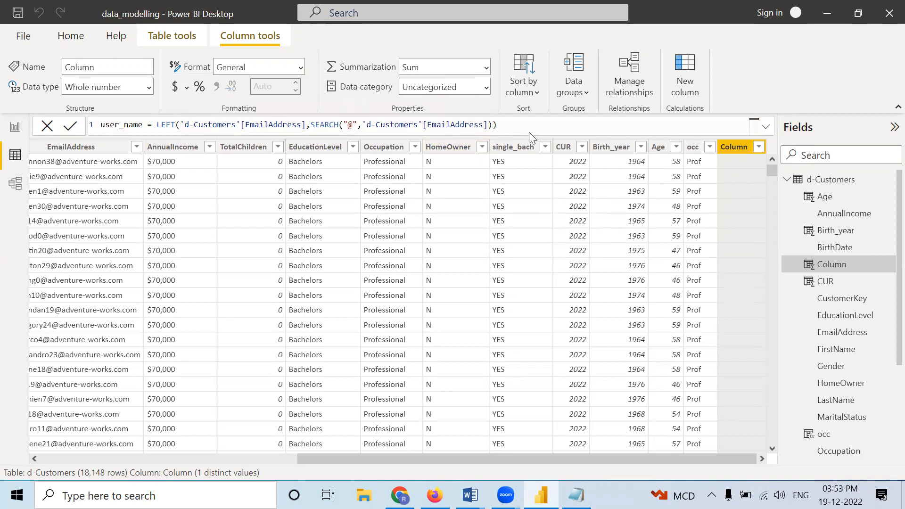
{"action": "key", "text": "Return"}
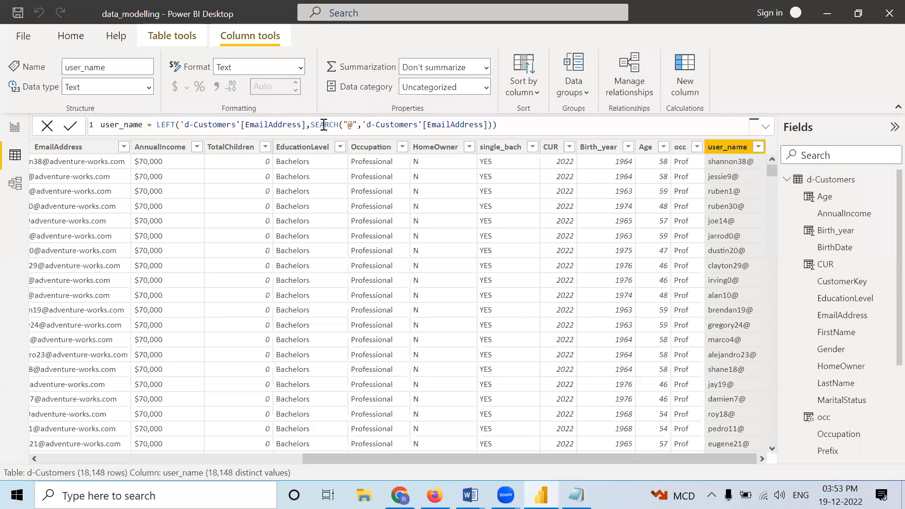
Step: Create a calculated column named position in d-Customers, reusing the SEARCH("@",'d-Customers'[EmailAddress]) expression copied from the user_name formula
{"action": "left_click_drag", "start_coordinate": [312, 125], "coordinate": [493, 124]}
{"action": "key", "text": "ctrl+c"}
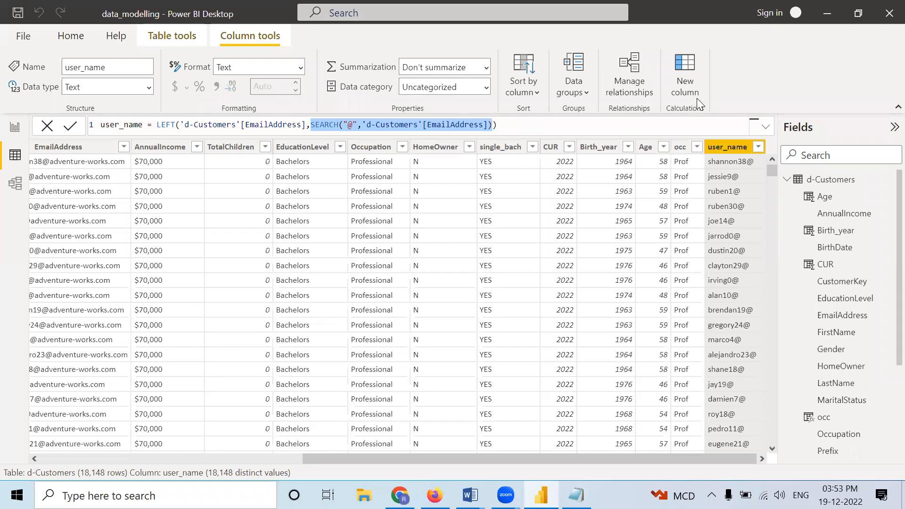
{"action": "left_click", "coordinate": [691, 76]}
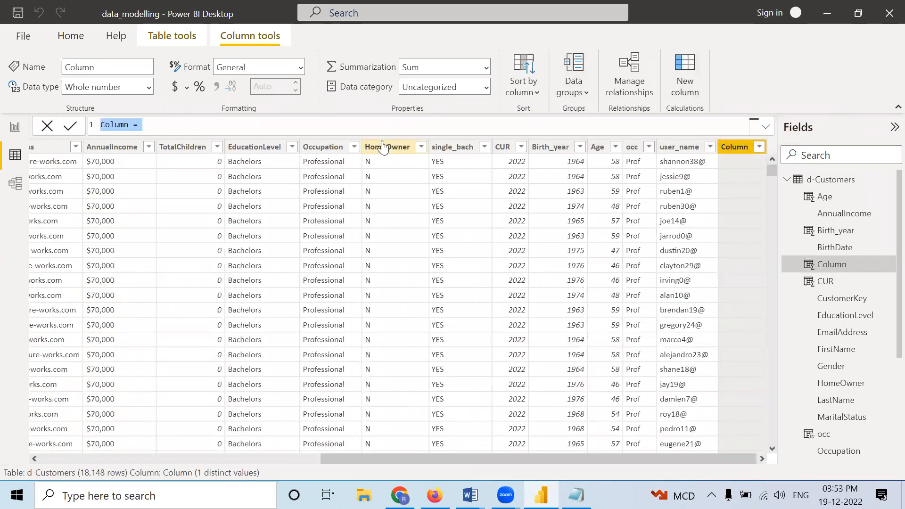
{"action": "type", "text": "po"}
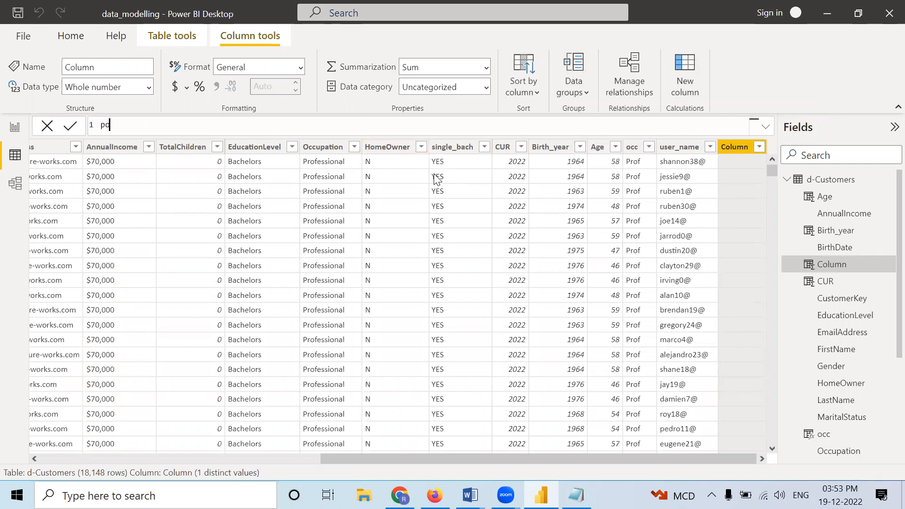
{"action": "type", "text": "sition ="}
{"action": "key", "text": "ctrl+v"}
{"action": "key", "text": "Return"}
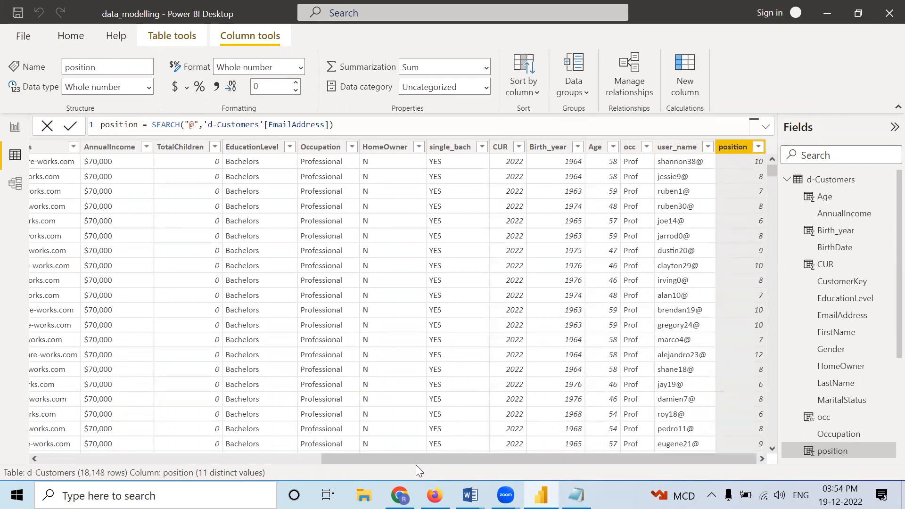
Step: Subtract 1 from the SEARCH result inside the user_name column's LEFT formula and commit it
{"action": "left_click_drag", "start_coordinate": [412, 459], "coordinate": [233, 461]}
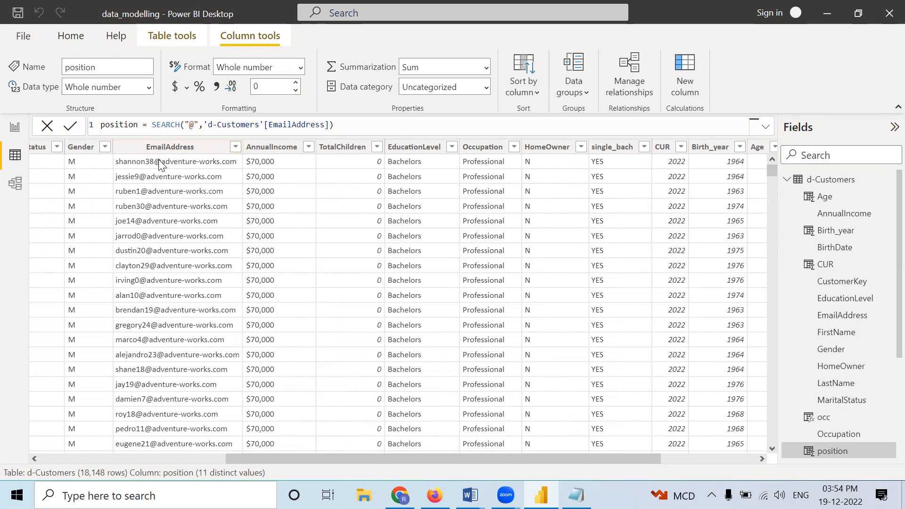
{"action": "left_click_drag", "start_coordinate": [374, 456], "coordinate": [462, 460]}
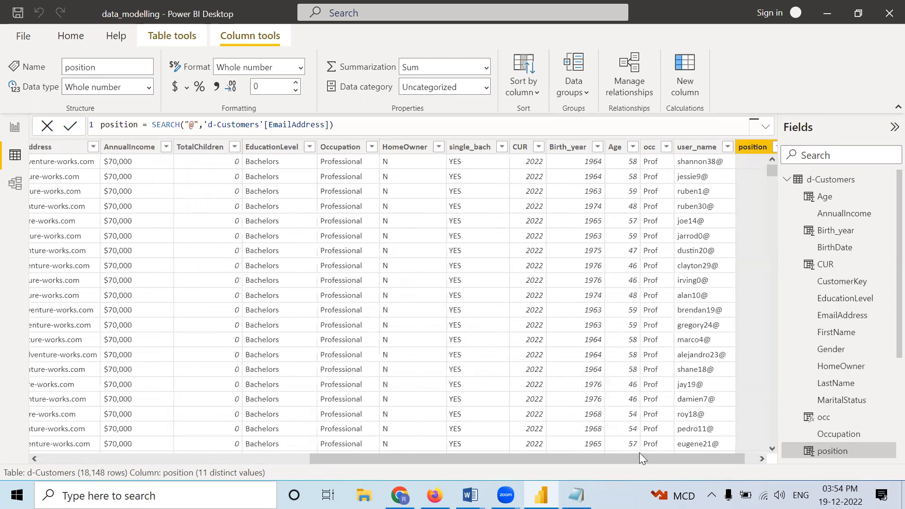
{"action": "left_click", "coordinate": [760, 458]}
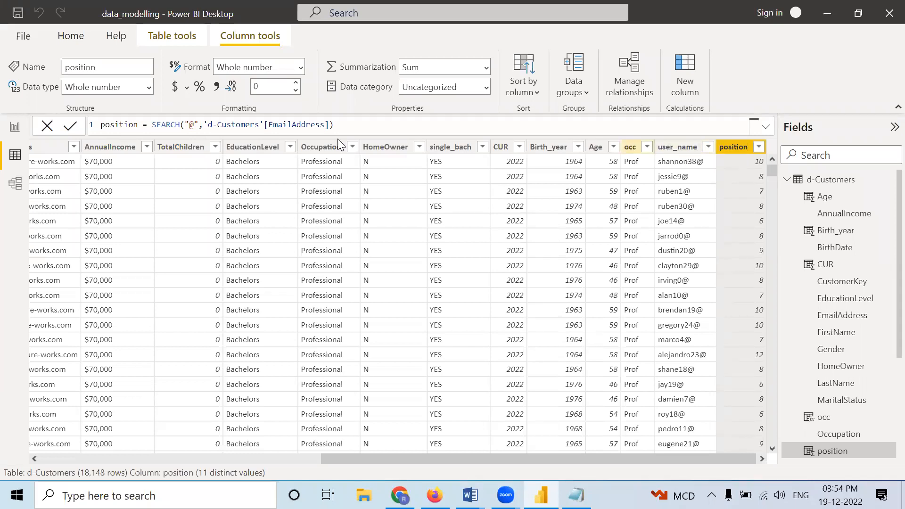
{"action": "left_click", "coordinate": [658, 147]}
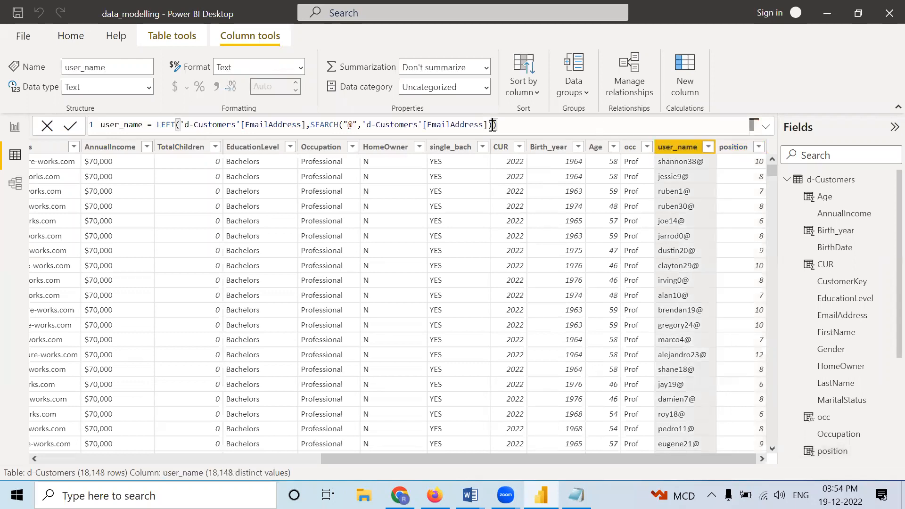
{"action": "type", "text": "-1"}
{"action": "key", "text": "Return"}
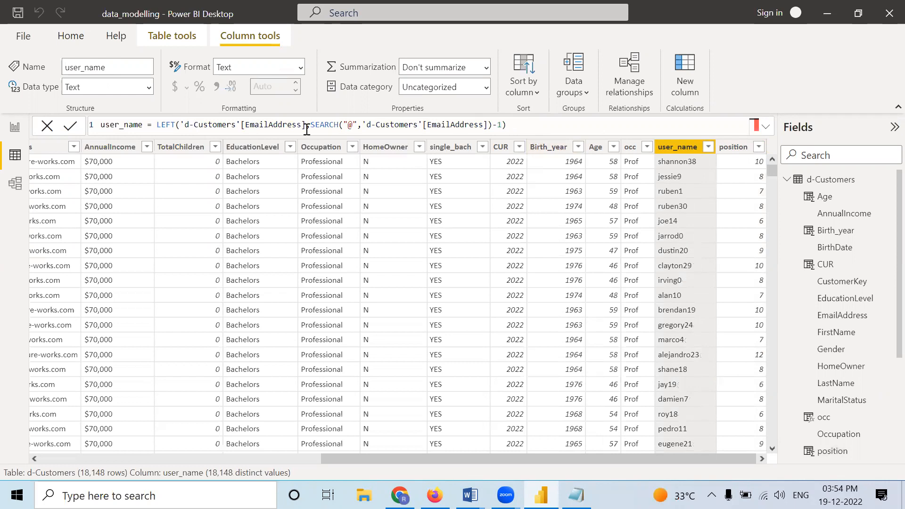
Step: Change the position column's formula to SEARCH("@",'d-Customers'[EmailAddress])-1 and commit it
{"action": "left_click", "coordinate": [732, 148]}
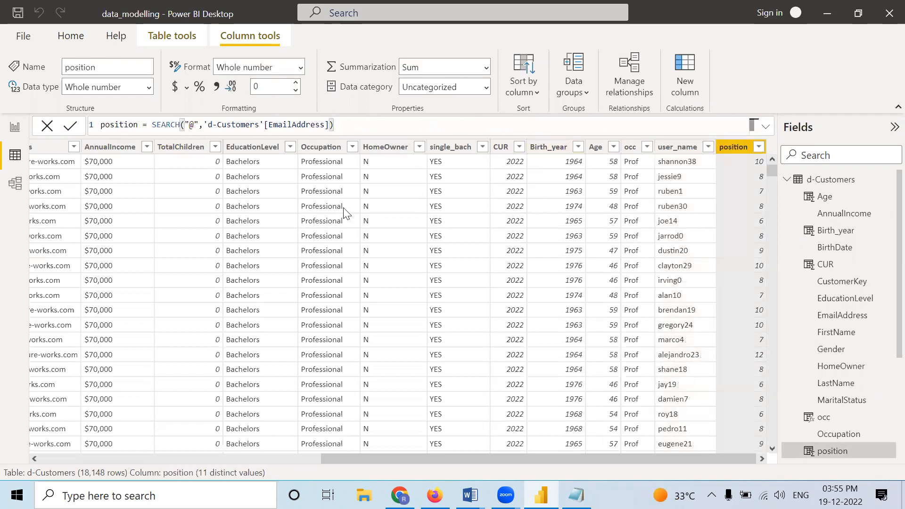
{"action": "type", "text": "-1"}
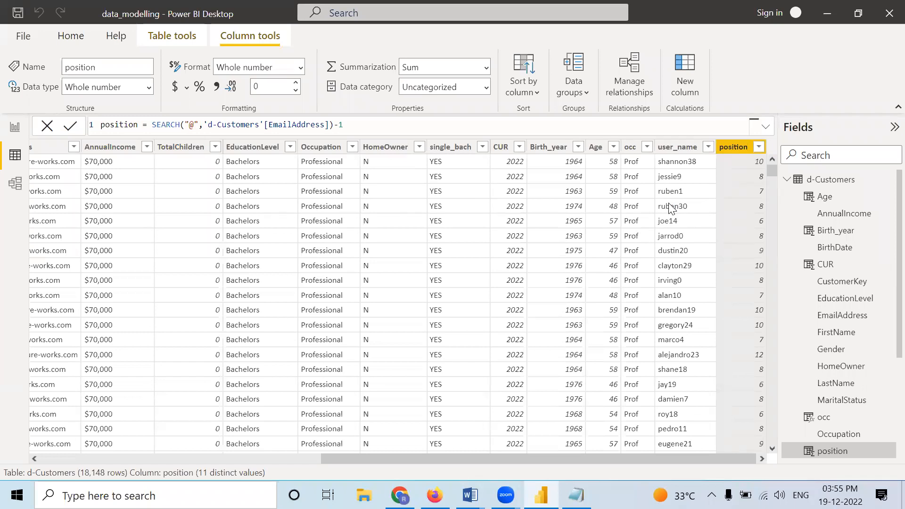
{"action": "key", "text": "Return"}
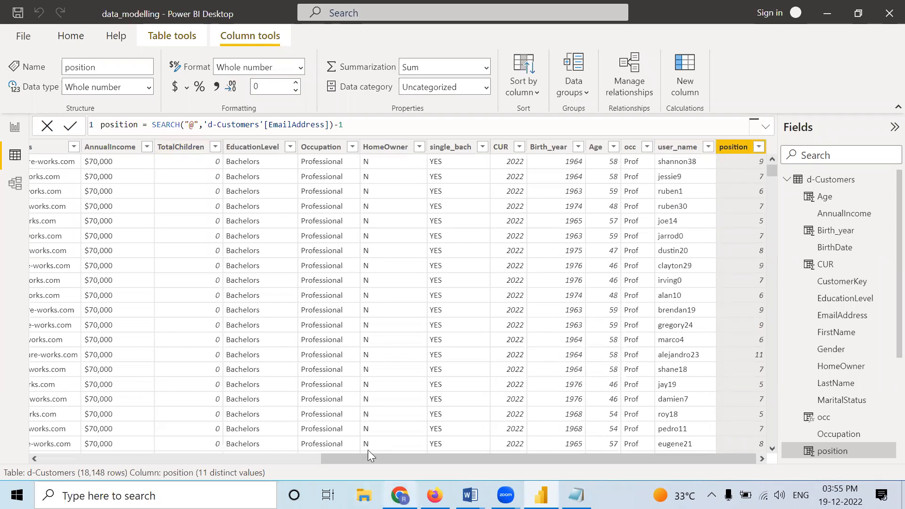
Step: Collapse the d-Customers field list and view the data of the d-ProductCategories and d-ProductSubcategories tables
{"action": "left_click_drag", "start_coordinate": [361, 459], "coordinate": [231, 454]}
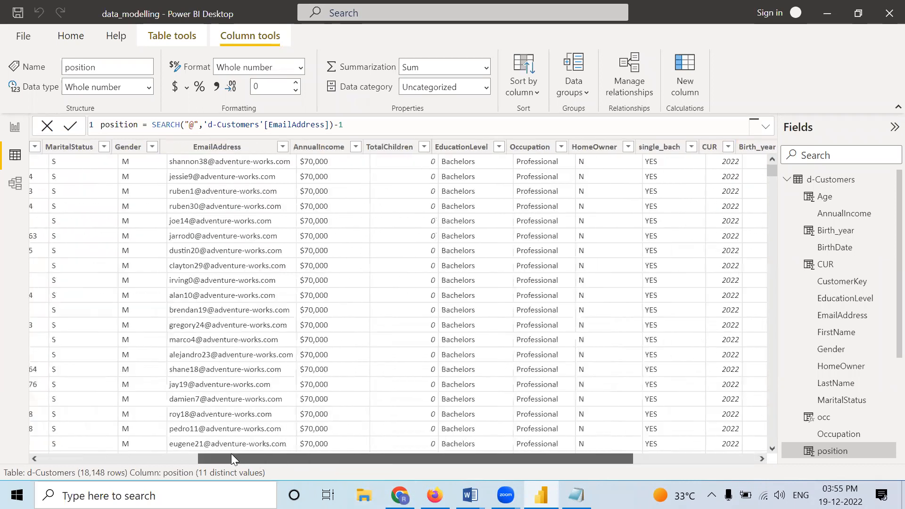
{"action": "left_click_drag", "start_coordinate": [214, 208], "coordinate": [205, 192]}
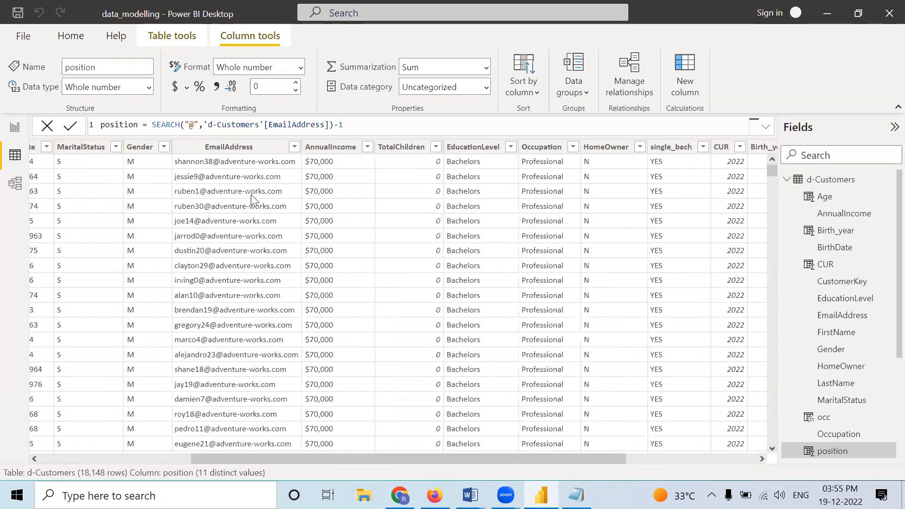
{"action": "left_click_drag", "start_coordinate": [238, 461], "coordinate": [80, 460]}
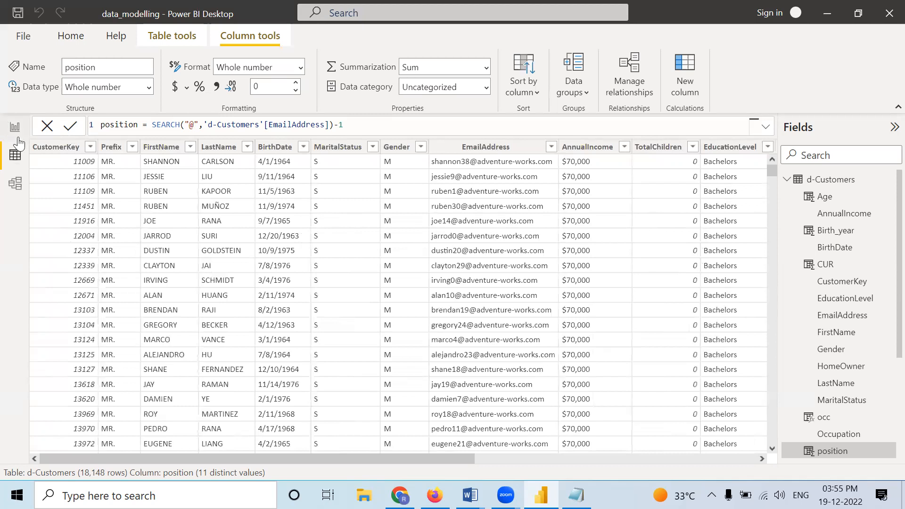
{"action": "left_click", "coordinate": [787, 181]}
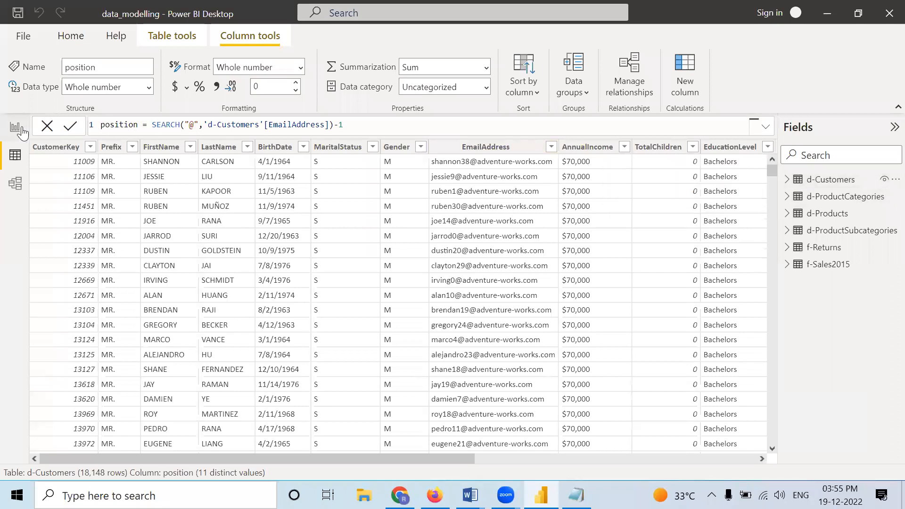
{"action": "left_click", "coordinate": [847, 199]}
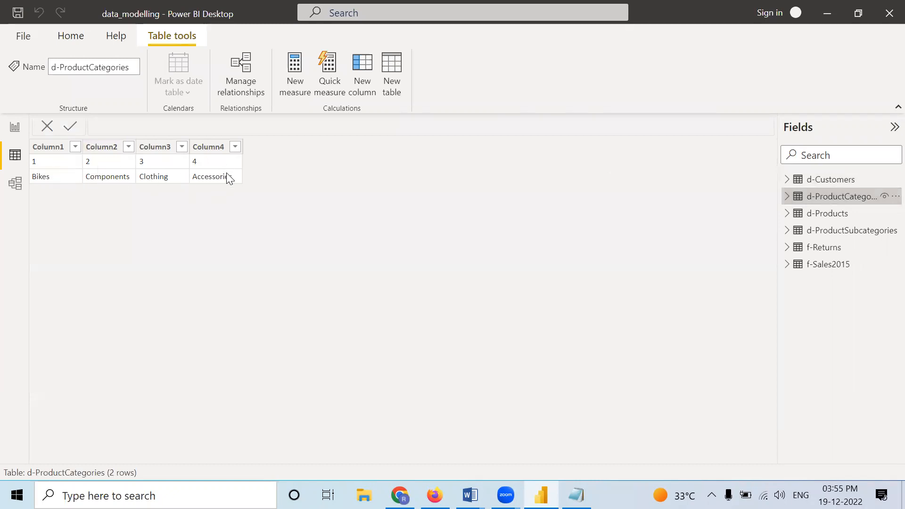
{"action": "left_click", "coordinate": [856, 235]}
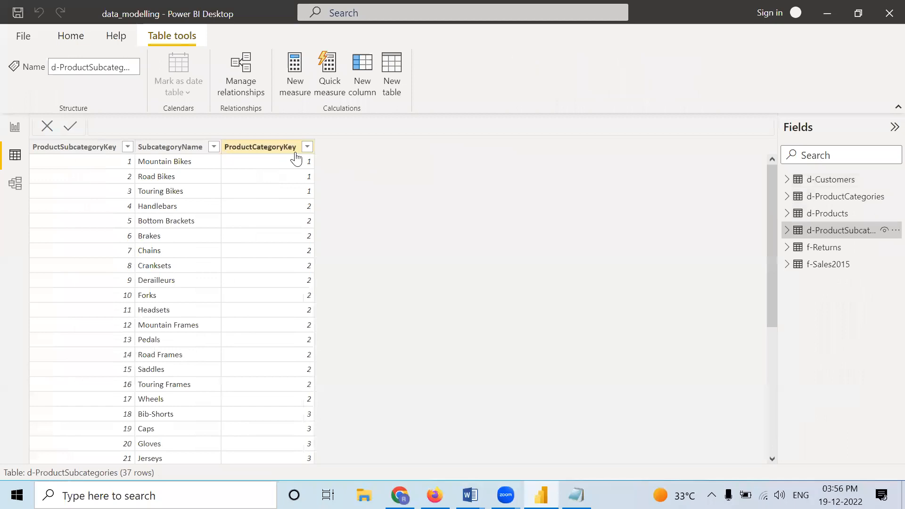
Step: Start a calculated column named Category in d-ProductSubcategories with a SWITCH function evaluating 'd-ProductSubcategories'[ProductCategoryKey]
{"action": "left_click", "coordinate": [366, 86]}
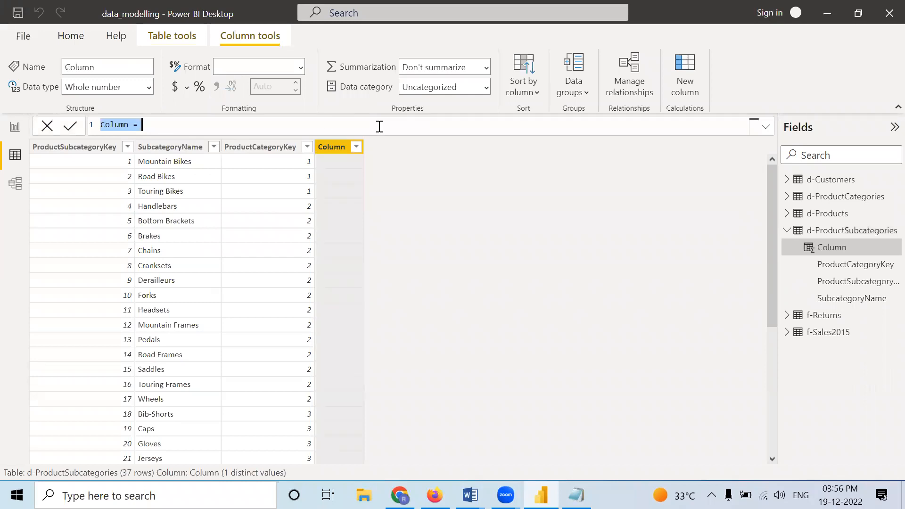
{"action": "type", "text": "Categ"}
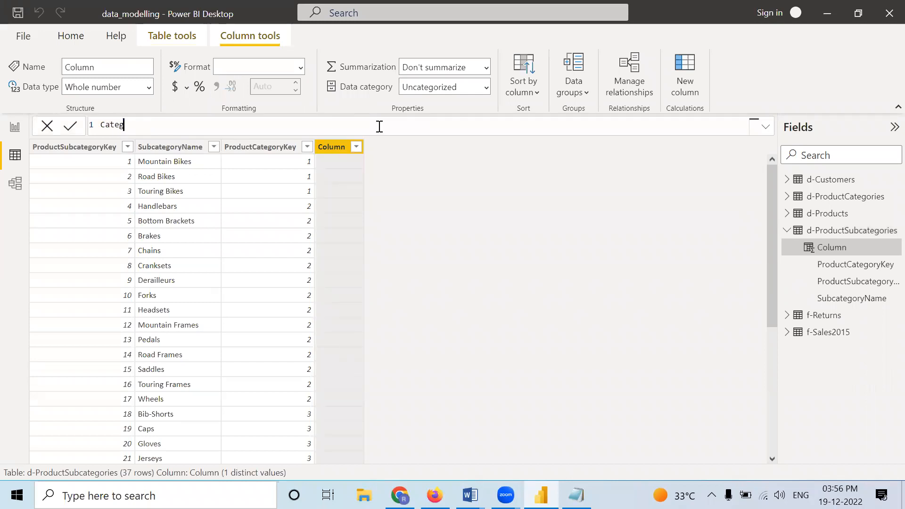
{"action": "type", "text": "ory = Swi"}
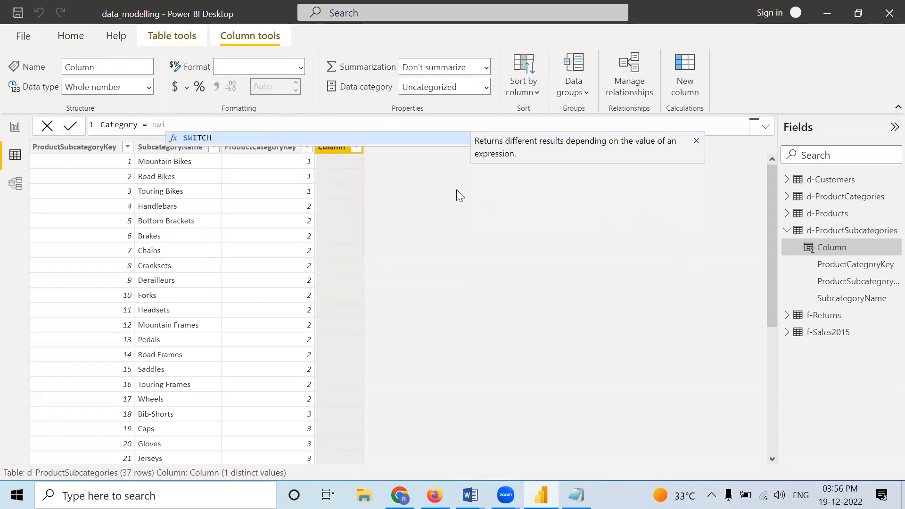
{"action": "key", "text": "Tab"}
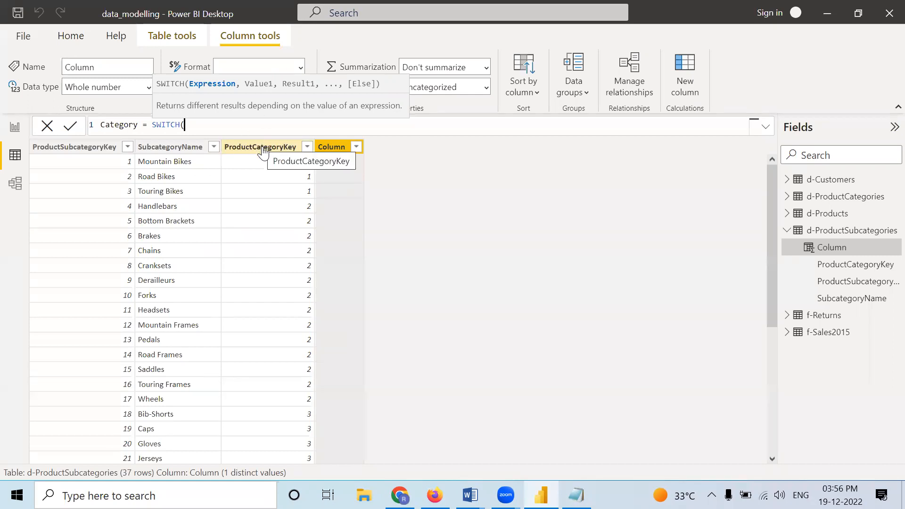
{"action": "type", "text": "pr"}
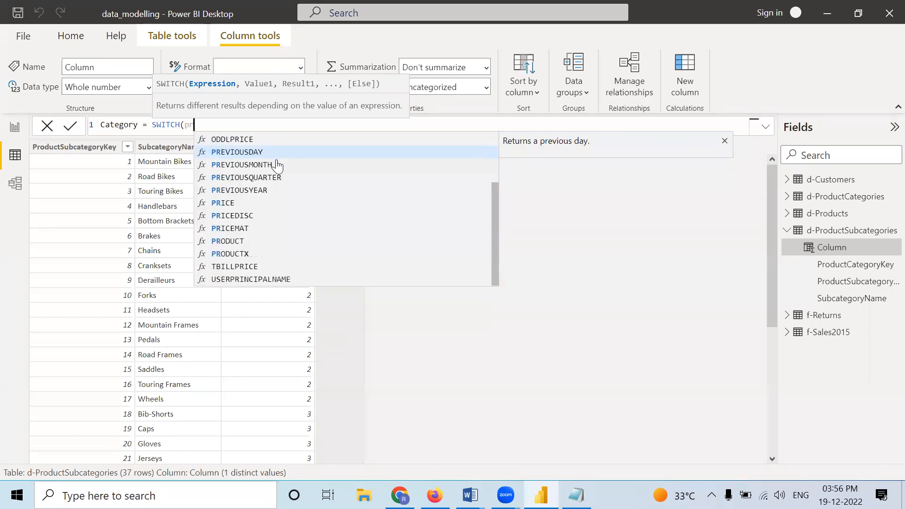
{"action": "type", "text": "o"}
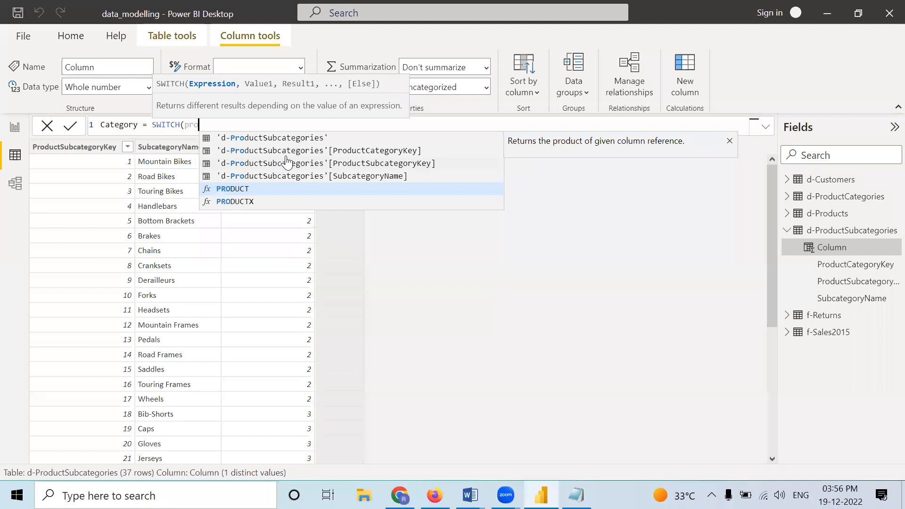
{"action": "left_click", "coordinate": [380, 151]}
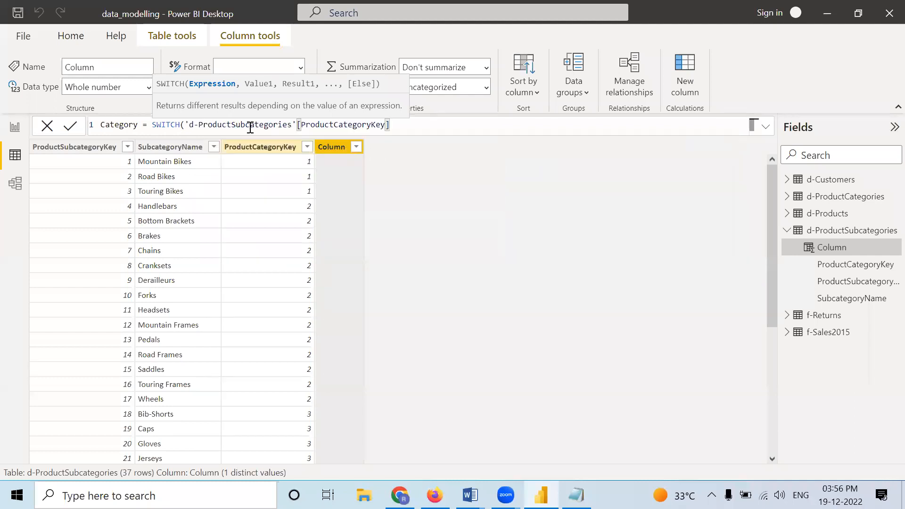
Step: Add value-result pairs to the Category column's SWITCH formula that map 1 to "Bikes" and 2 to "Components"
{"action": "type", "text": ",1,\""}
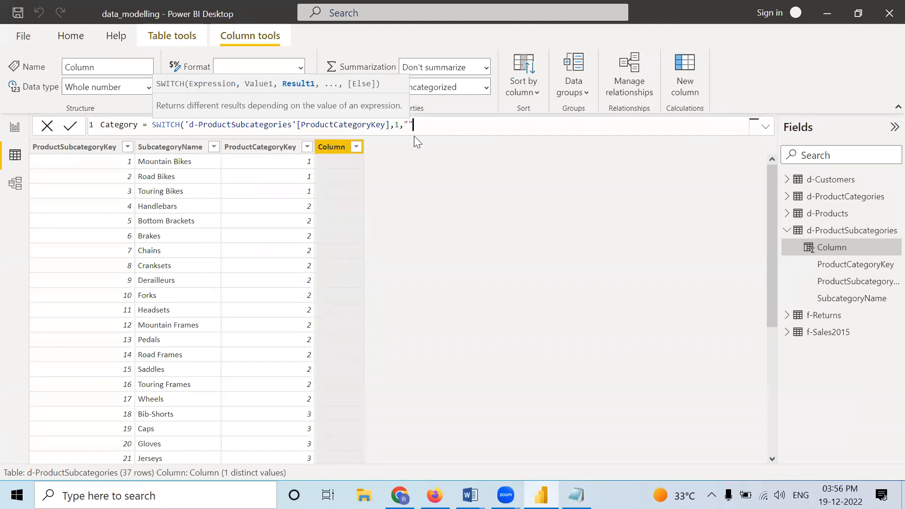
{"action": "type", "text": "Bikes"}
{"action": "left_click", "coordinate": [456, 124]}
{"action": "type", "text": ",2,"}
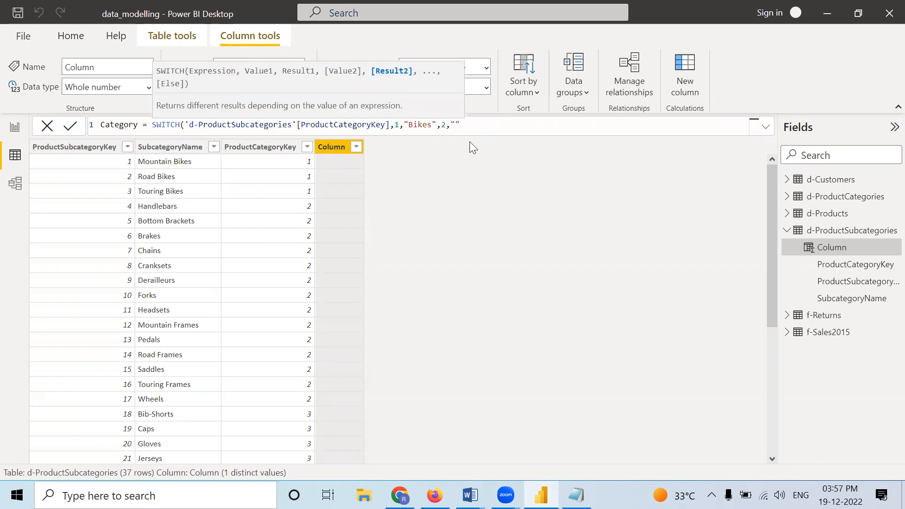
{"action": "type", "text": "\"Components"}
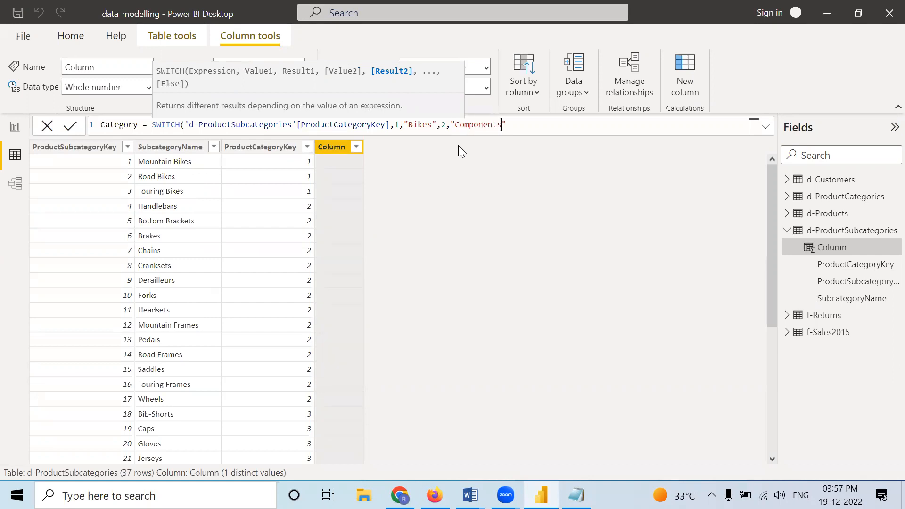
Step: Add a value-result pair to the SWITCH formula that maps 3 to "Clothings"
{"action": "key", "text": "Right"}
{"action": "type", "text": ",3\""}
{"action": "key", "text": "BackSpace"}
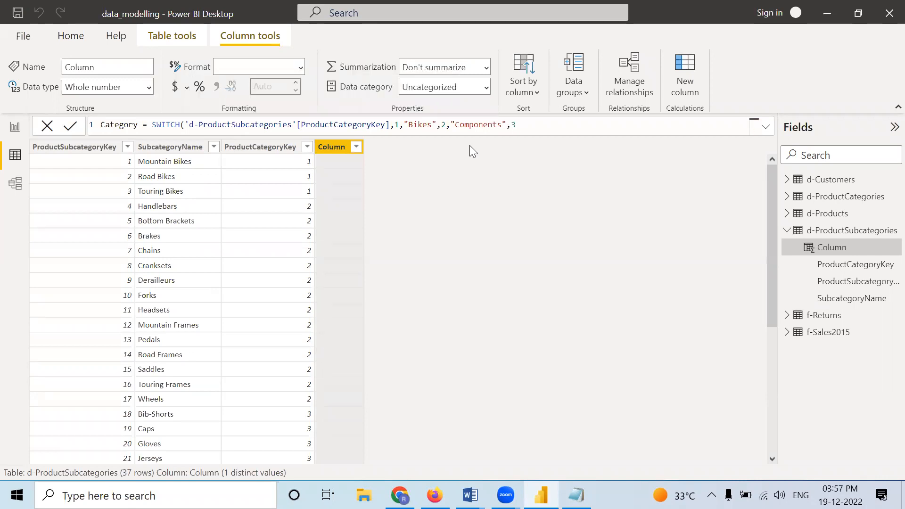
{"action": "type", "text": ",\"\""}
{"action": "key", "text": "Left"}
{"action": "type", "text": "Clothings"}
{"action": "key", "text": "Right"}
Step: Map 4 to "Accessories" as the last SWITCH pair, commit the closed formula and check the Category column's rows
{"action": "type", "text": ",4,\"\""}
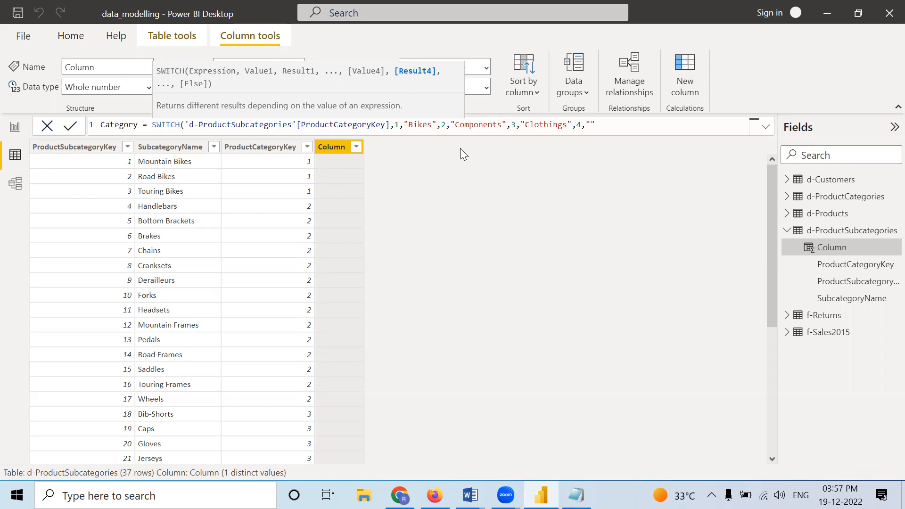
{"action": "type", "text": "Accessories"}
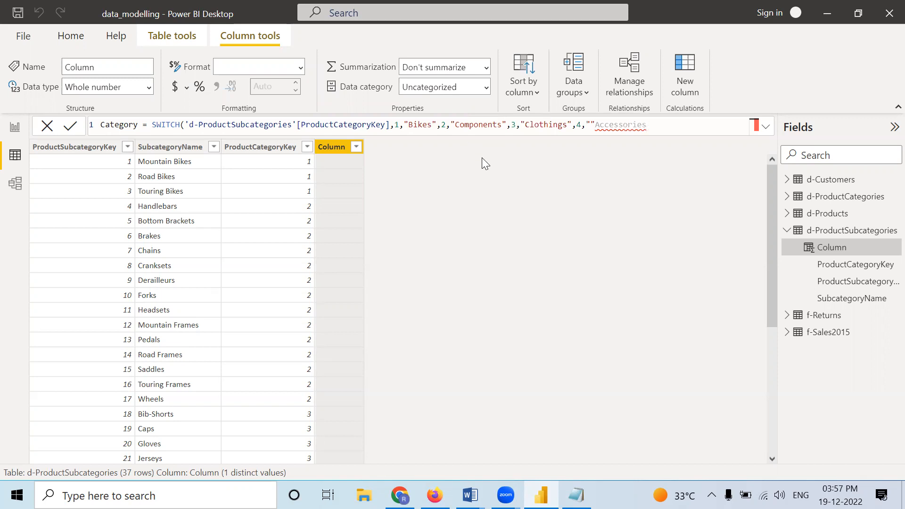
{"action": "left_click_drag", "start_coordinate": [649, 125], "coordinate": [597, 125]}
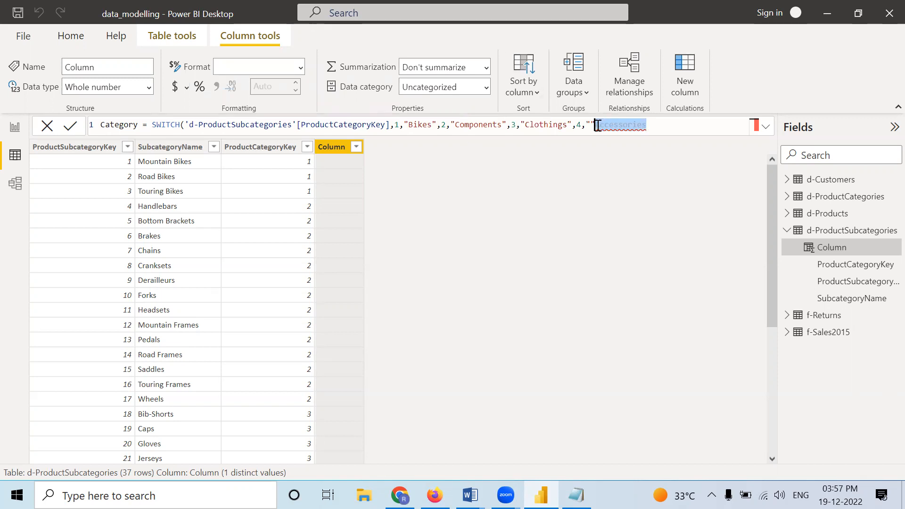
{"action": "key", "text": "BackSpace"}
{"action": "key", "text": "BackSpace"}
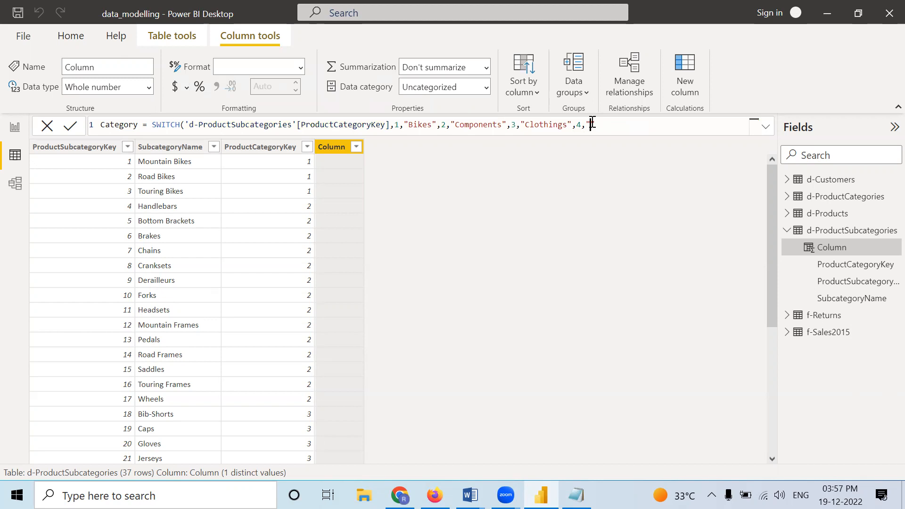
{"action": "type", "text": "Accessories\""}
{"action": "type", "text": ")"}
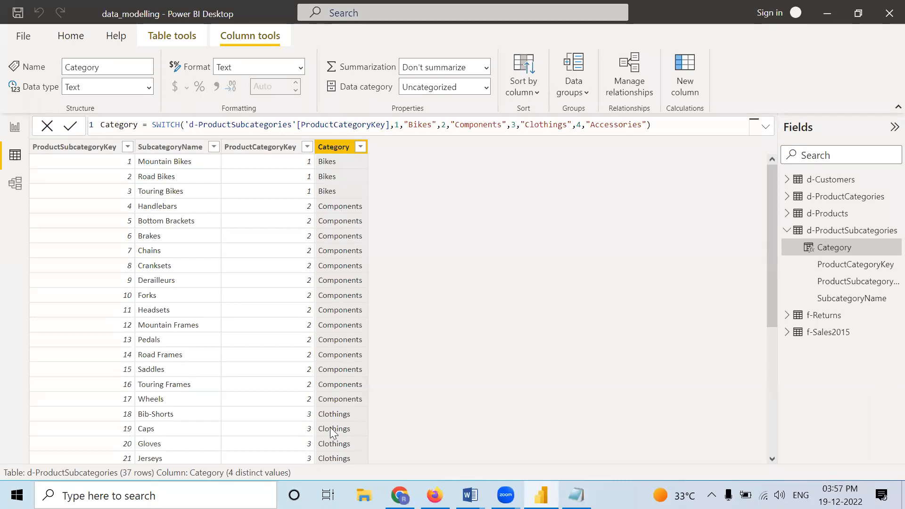
{"action": "scroll", "coordinate": [312, 401], "scroll_direction": "down", "scroll_amount": 3}
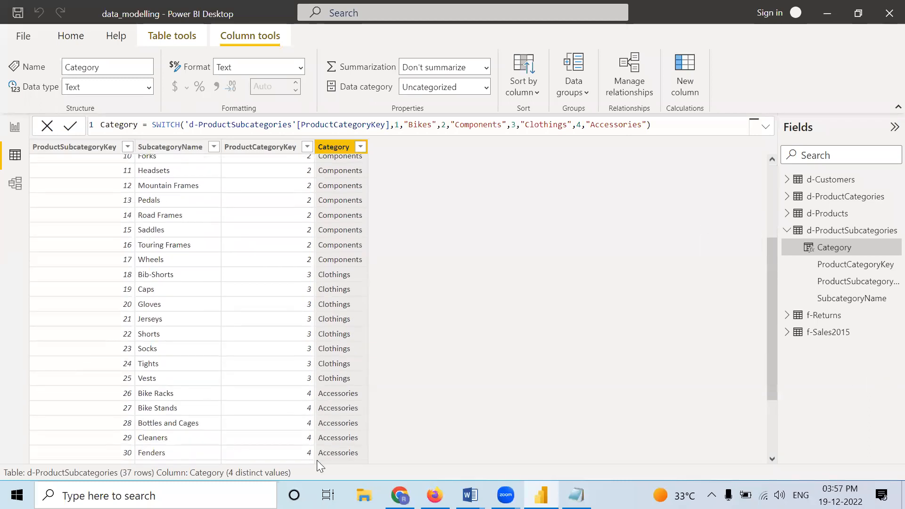
{"action": "scroll", "coordinate": [341, 398], "scroll_direction": "down", "scroll_amount": 1}
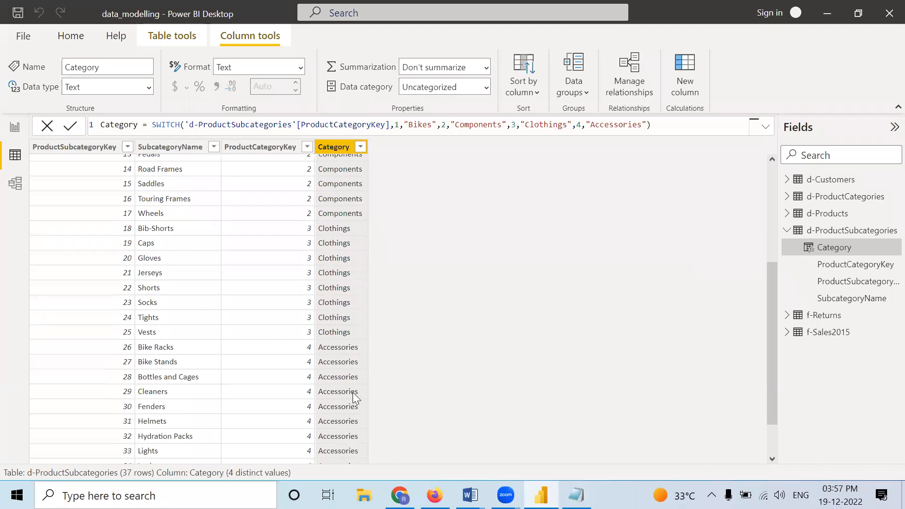
{"action": "scroll", "coordinate": [353, 393], "scroll_direction": "up", "scroll_amount": 4}
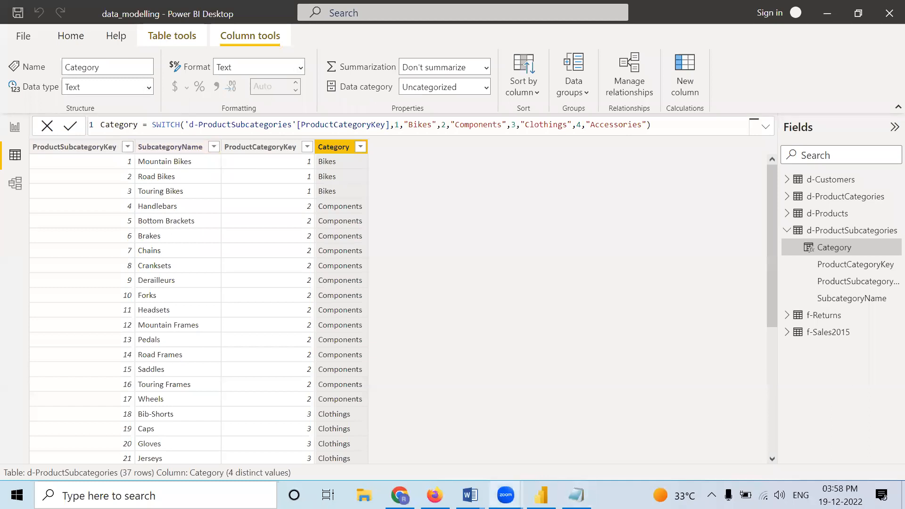
Step: Switch to Firefox to browse the function list of Microsoft Learn's DAX Reference, and minimize the browser and Power BI Desktop windows
{"action": "left_click", "coordinate": [435, 495]}
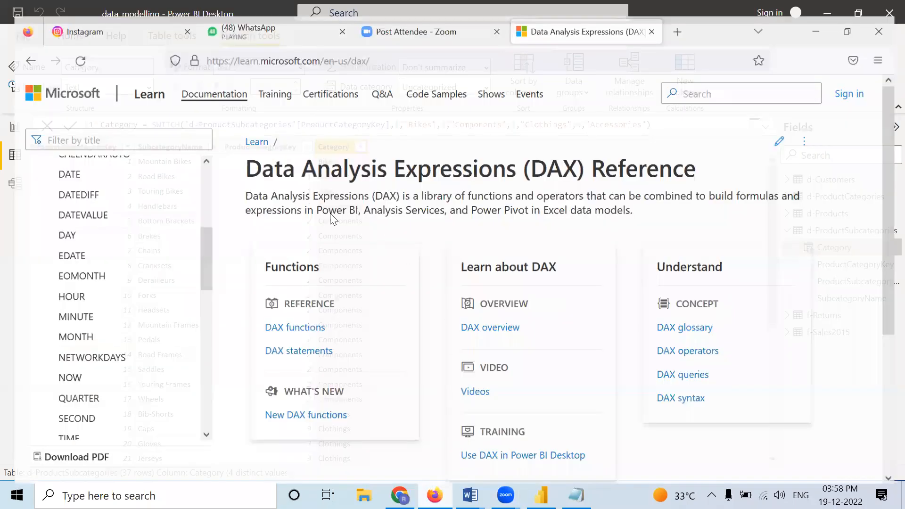
{"action": "scroll", "coordinate": [79, 285], "scroll_direction": "up", "scroll_amount": 5}
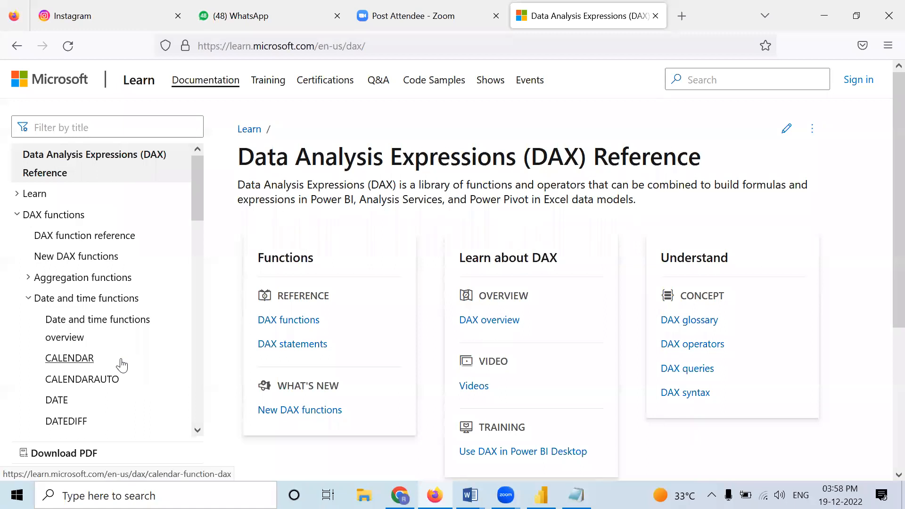
{"action": "scroll", "coordinate": [121, 364], "scroll_direction": "down", "scroll_amount": 3}
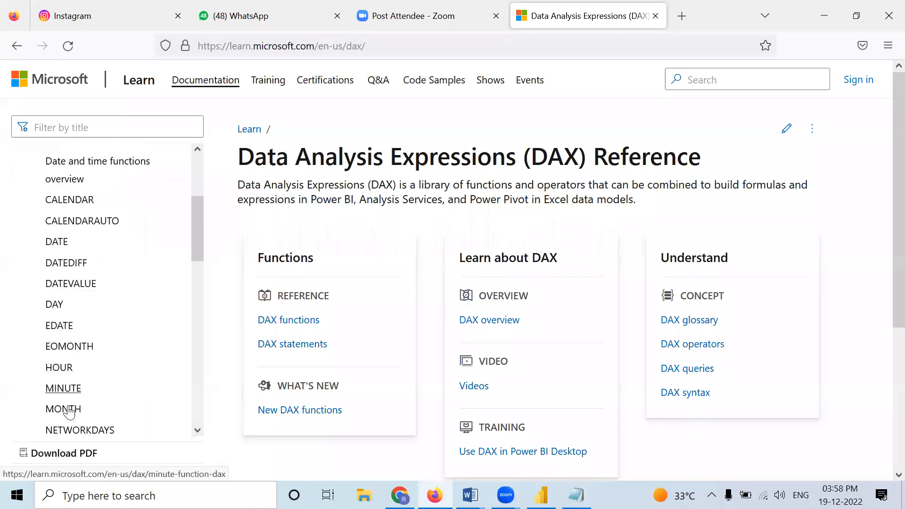
{"action": "scroll", "coordinate": [87, 415], "scroll_direction": "down", "scroll_amount": 5}
{"action": "scroll", "coordinate": [80, 406], "scroll_direction": "down", "scroll_amount": 3}
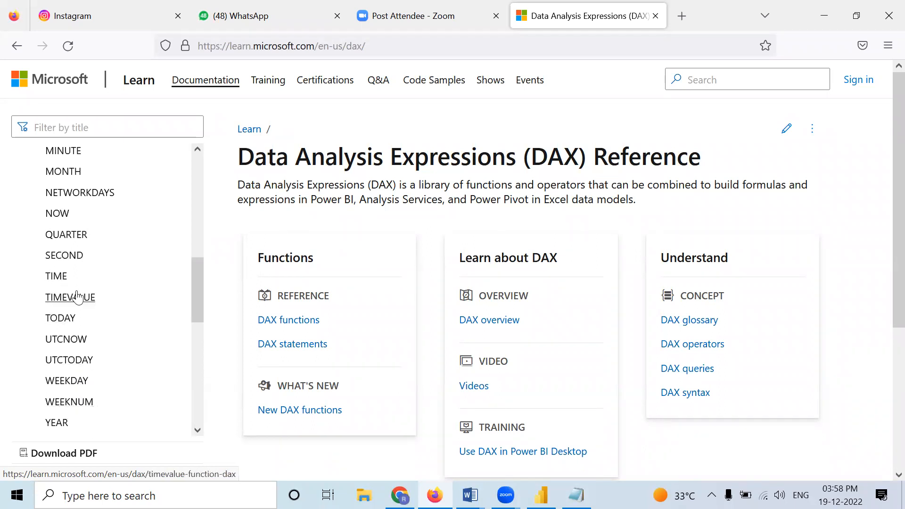
{"action": "scroll", "coordinate": [73, 298], "scroll_direction": "down", "scroll_amount": 5}
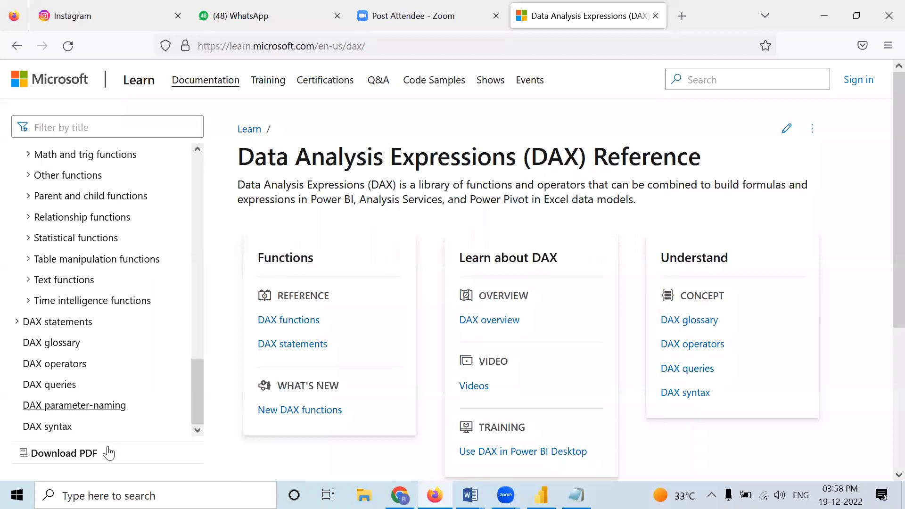
{"action": "scroll", "coordinate": [128, 312], "scroll_direction": "up", "scroll_amount": 4}
{"action": "scroll", "coordinate": [128, 315], "scroll_direction": "up", "scroll_amount": 10}
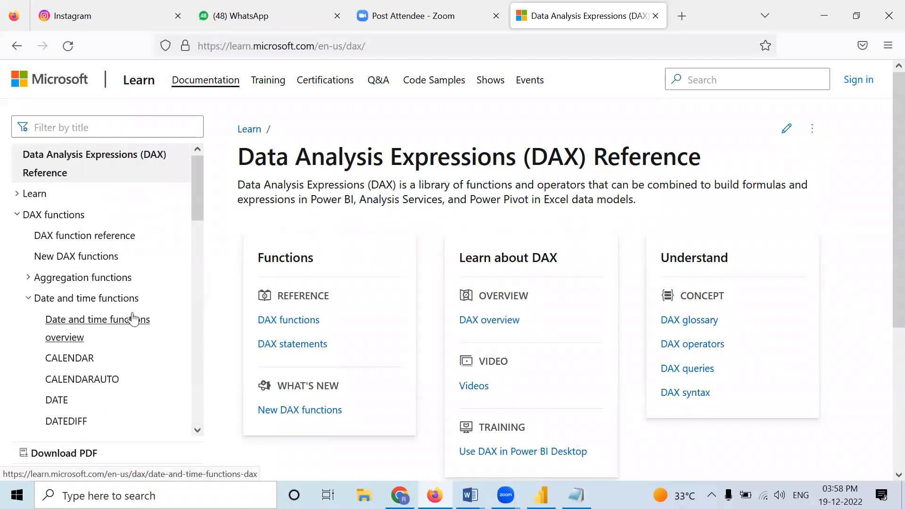
{"action": "left_click", "coordinate": [814, 14]}
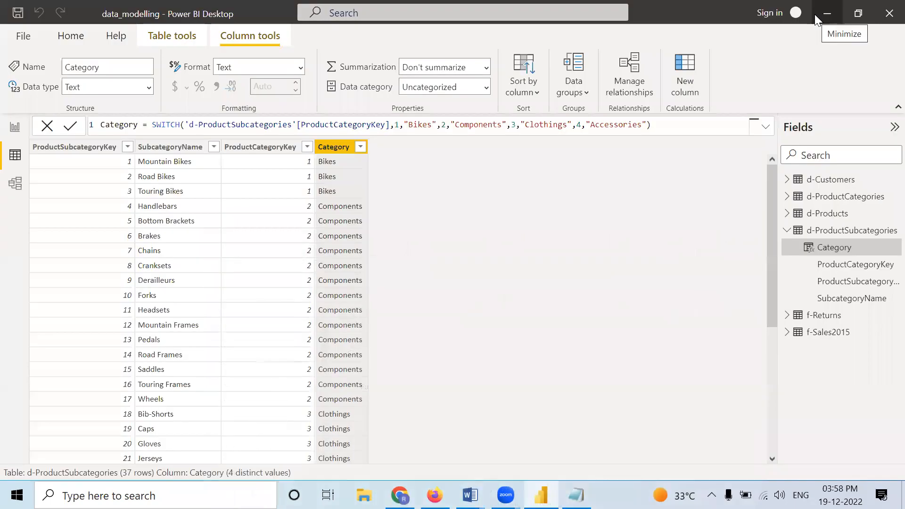
{"action": "left_click", "coordinate": [821, 16]}
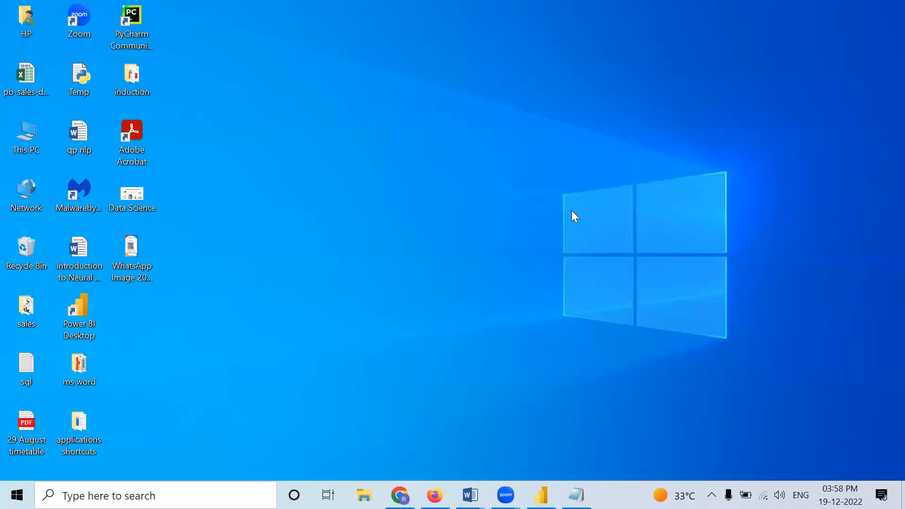